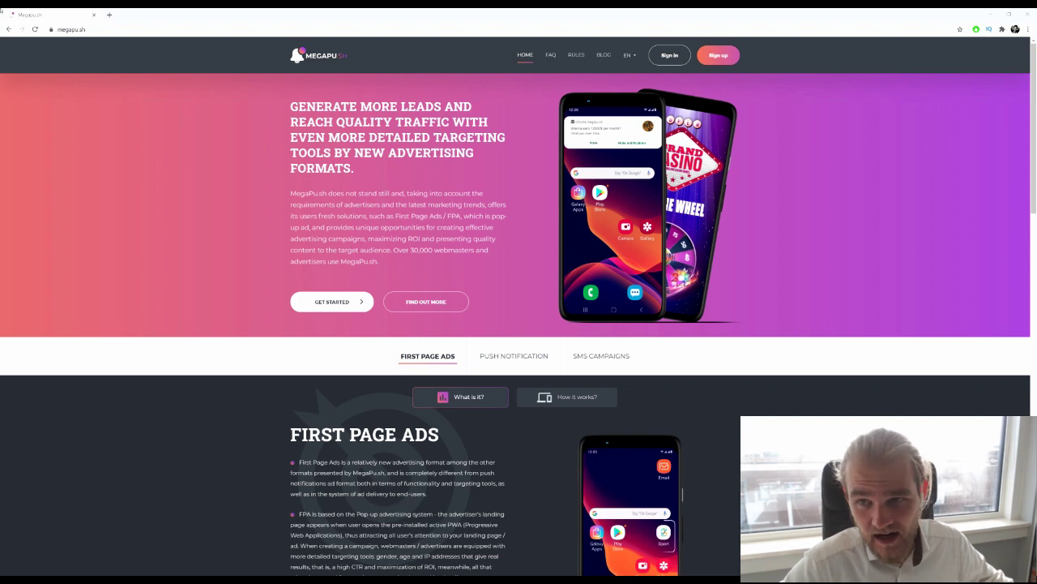
# Step: View the sign-up form on the MegaPu.sh homepage
pyautogui.click(719, 57)
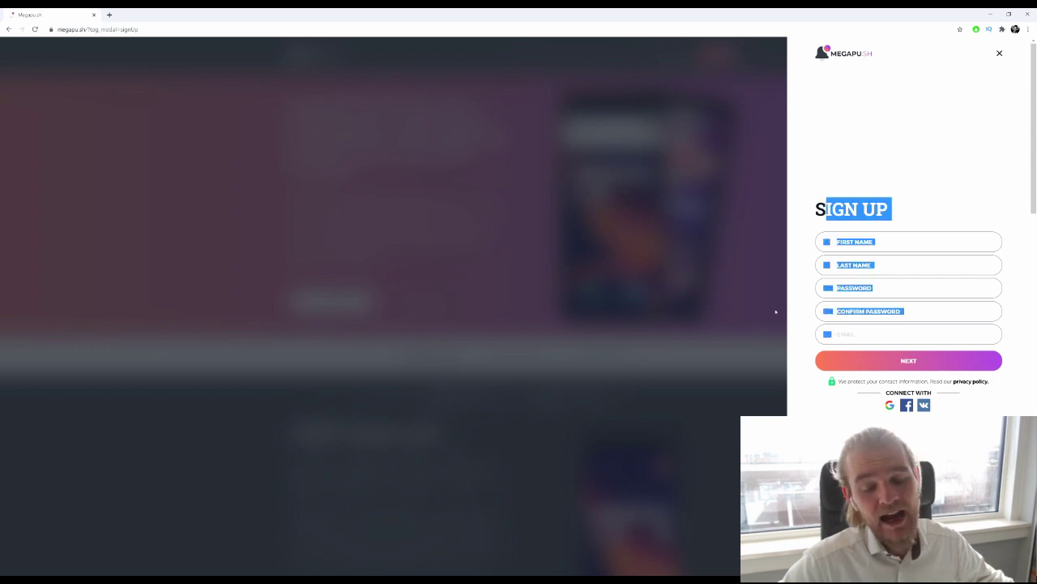
pyautogui.click(512, 342)
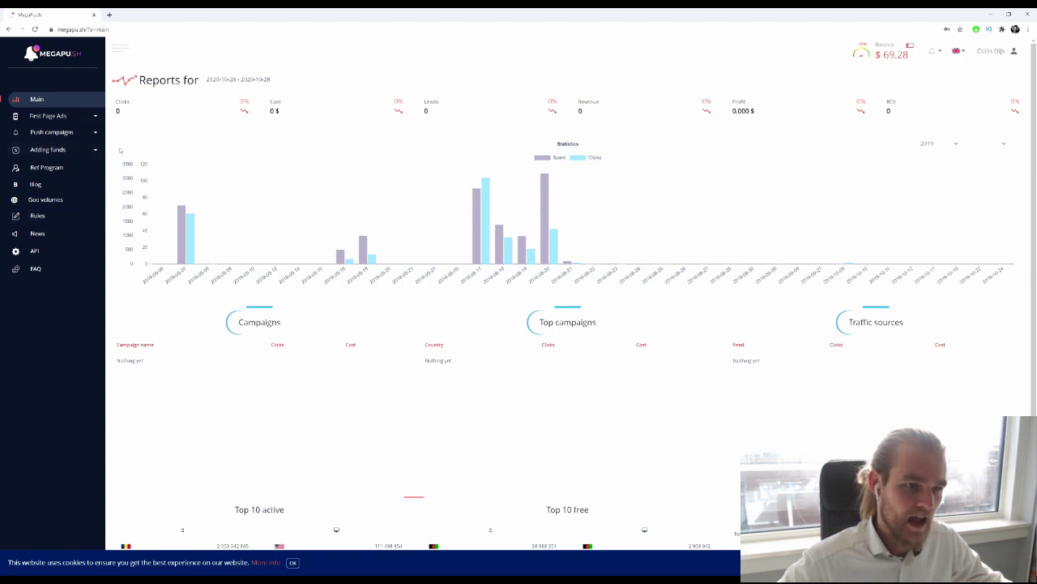
# Step: Start a new push campaign and target the United Kingdom and the United States
pyautogui.click(51, 132)
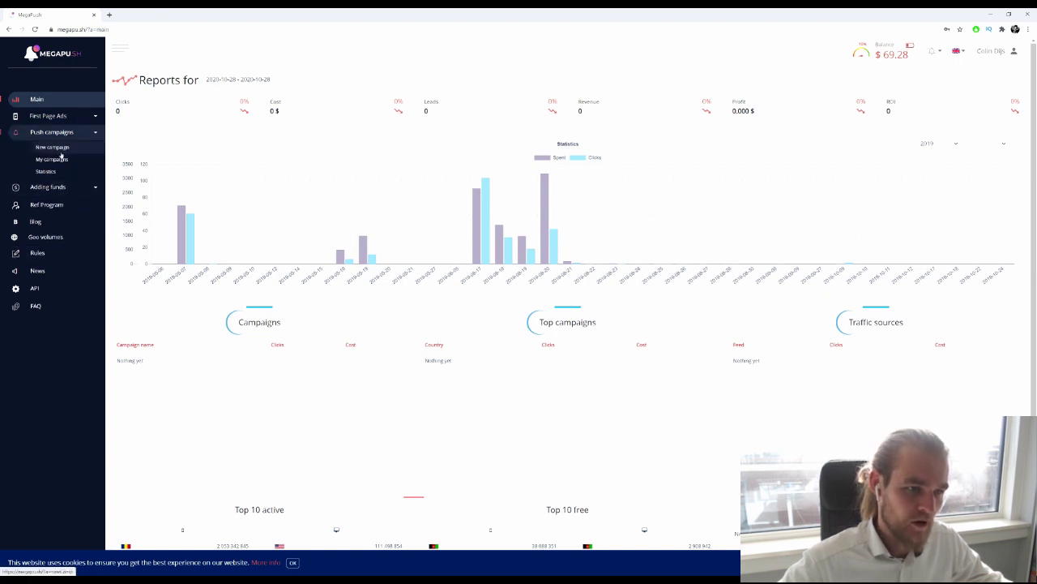
pyautogui.click(53, 146)
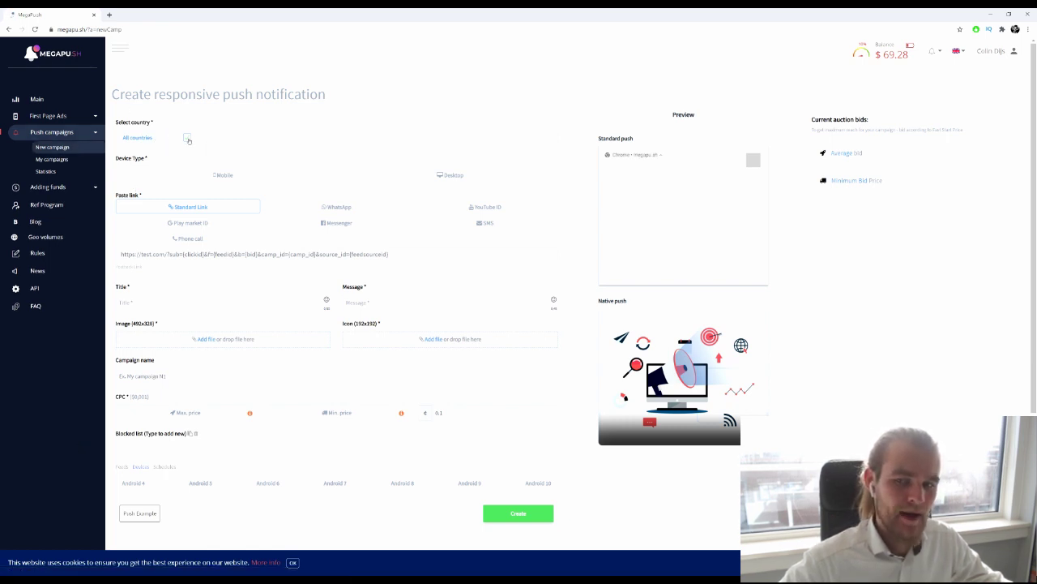
pyautogui.click(189, 140)
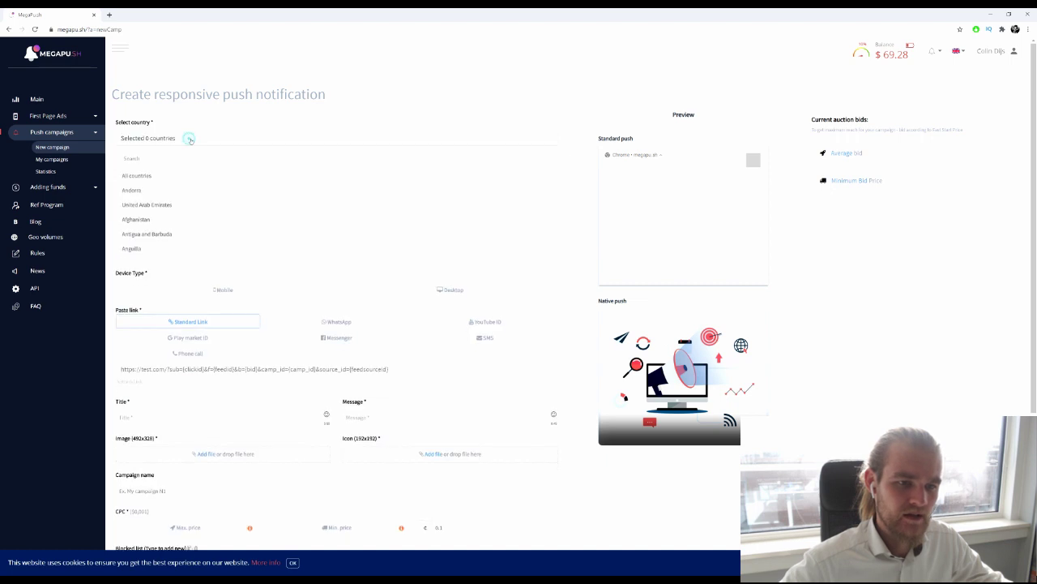
pyautogui.click(189, 139)
pyautogui.click(185, 141)
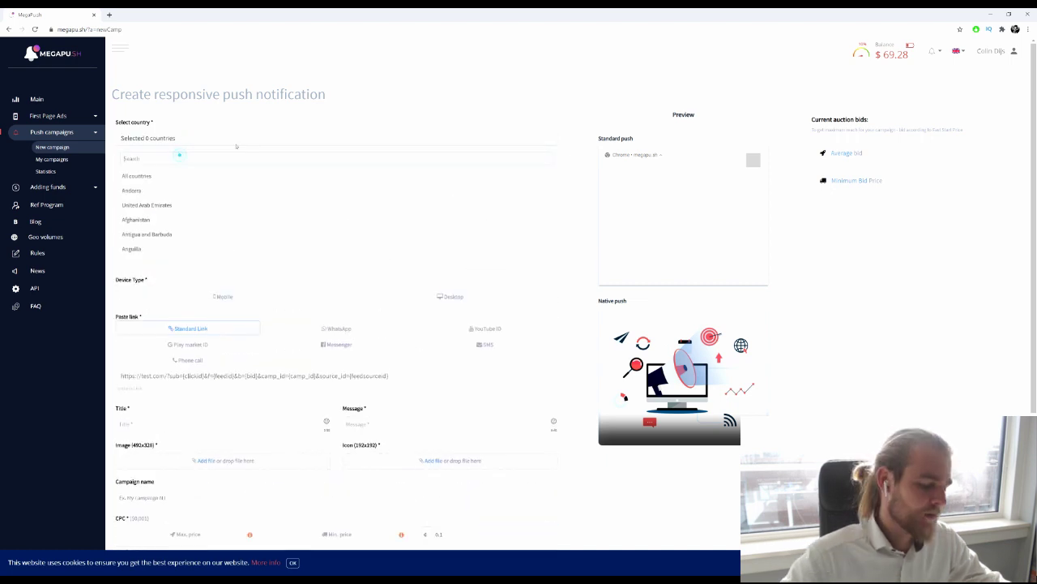
pyautogui.write('uni')
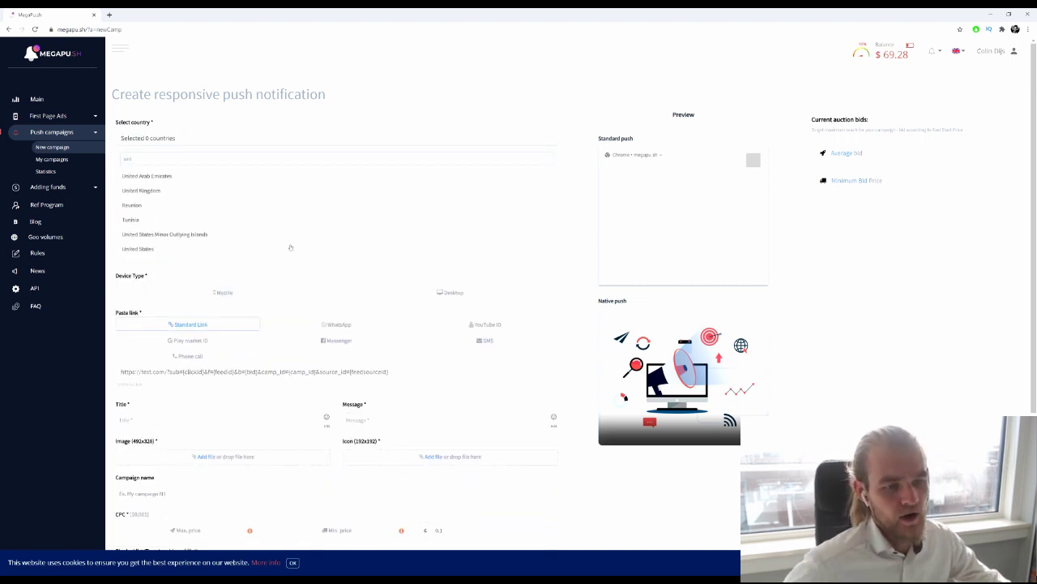
pyautogui.click(199, 193)
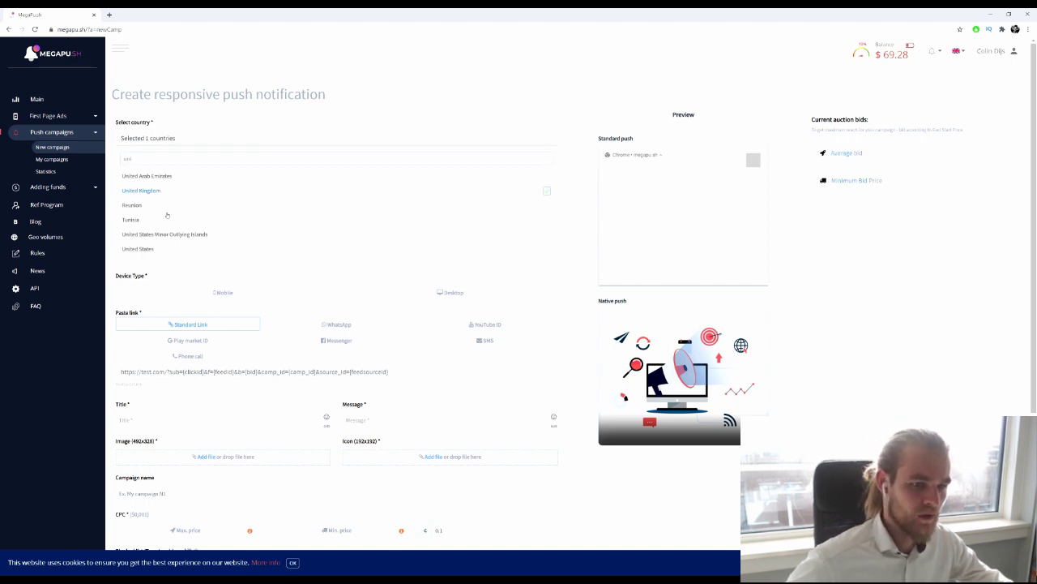
pyautogui.click(400, 251)
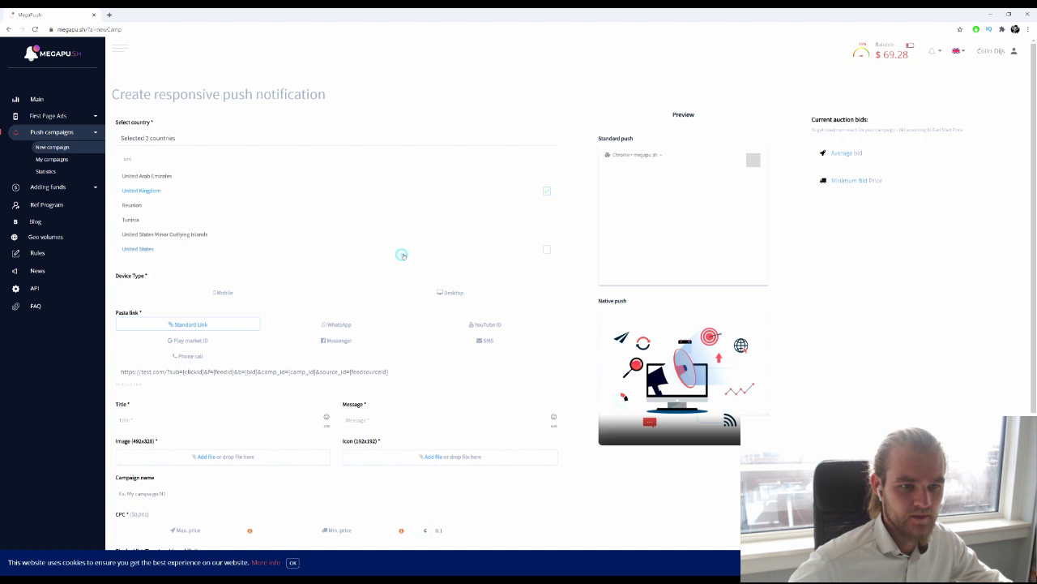
# Step: Add Australia and New Zealand to the campaign's target countries
pyautogui.hotkey('ctrl', 'a')
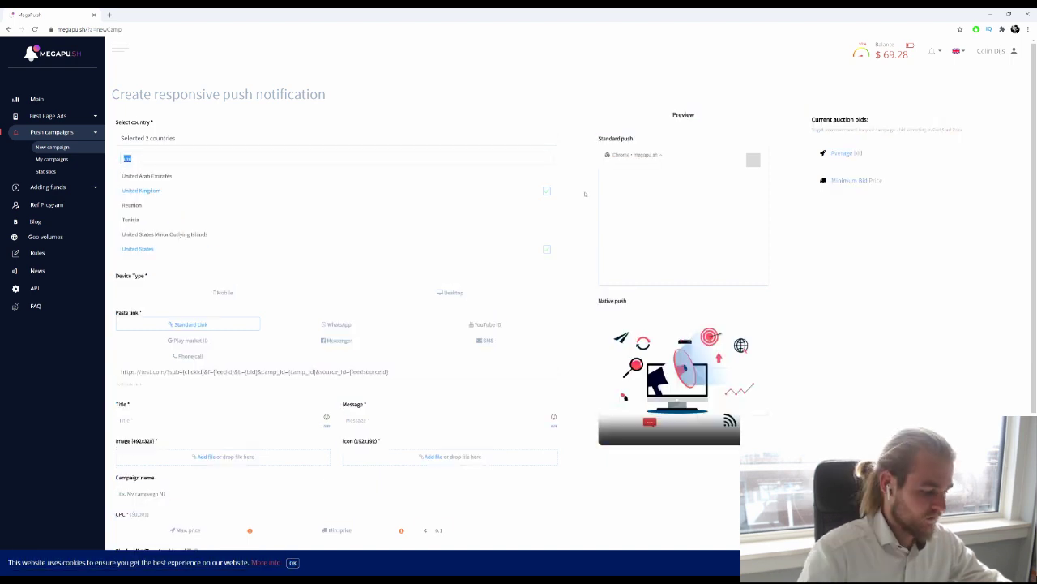
pyautogui.write('au')
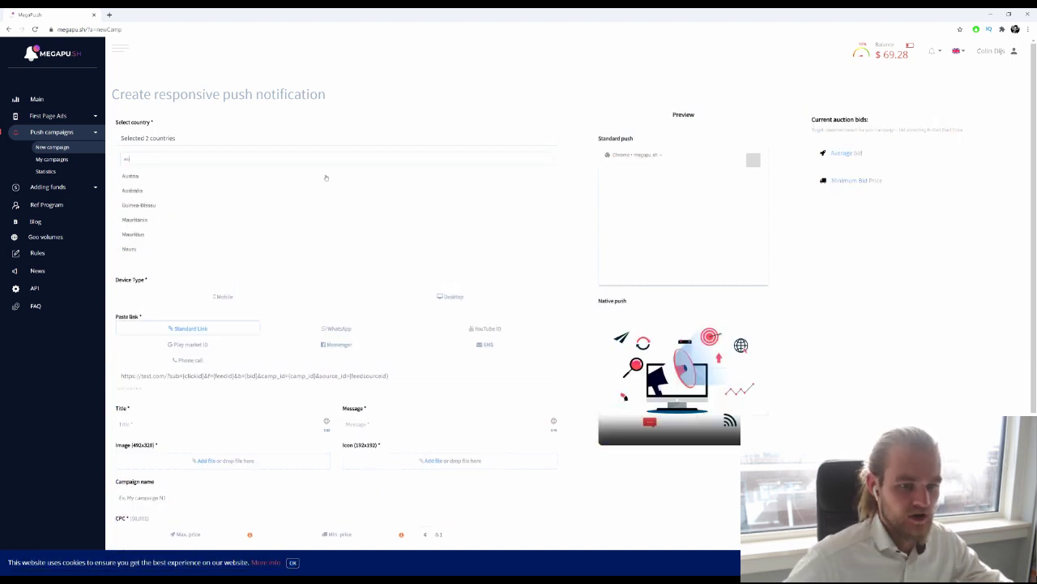
pyautogui.click(147, 191)
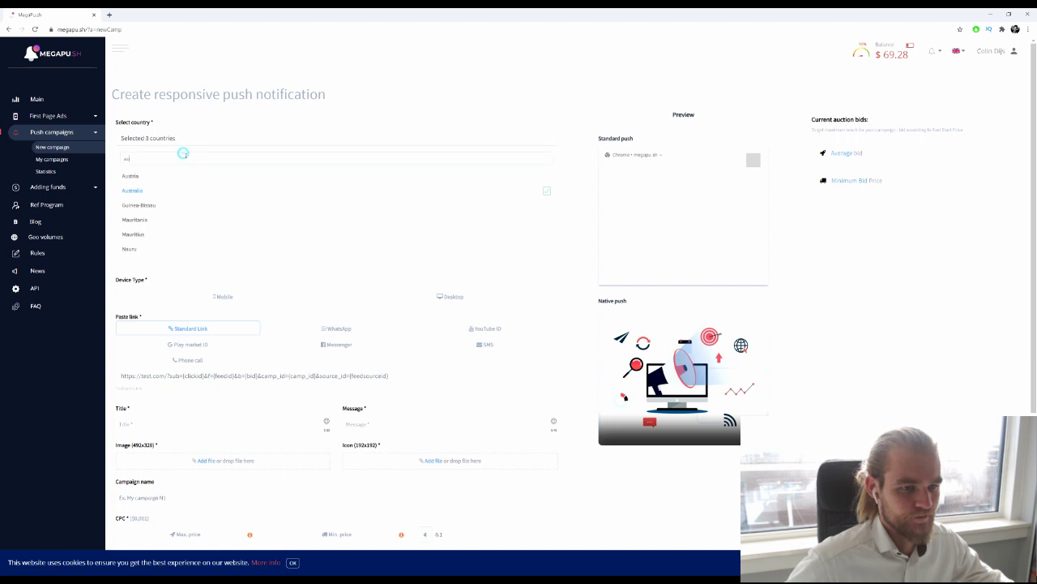
pyautogui.press('BackSpace')
pyautogui.press('BackSpace')
pyautogui.write('new')
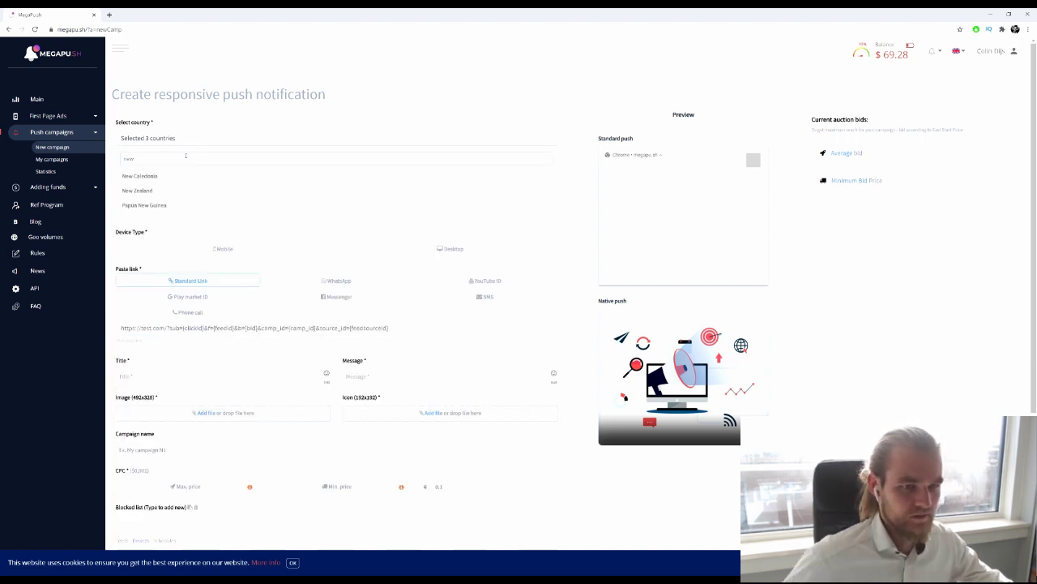
pyautogui.click(145, 193)
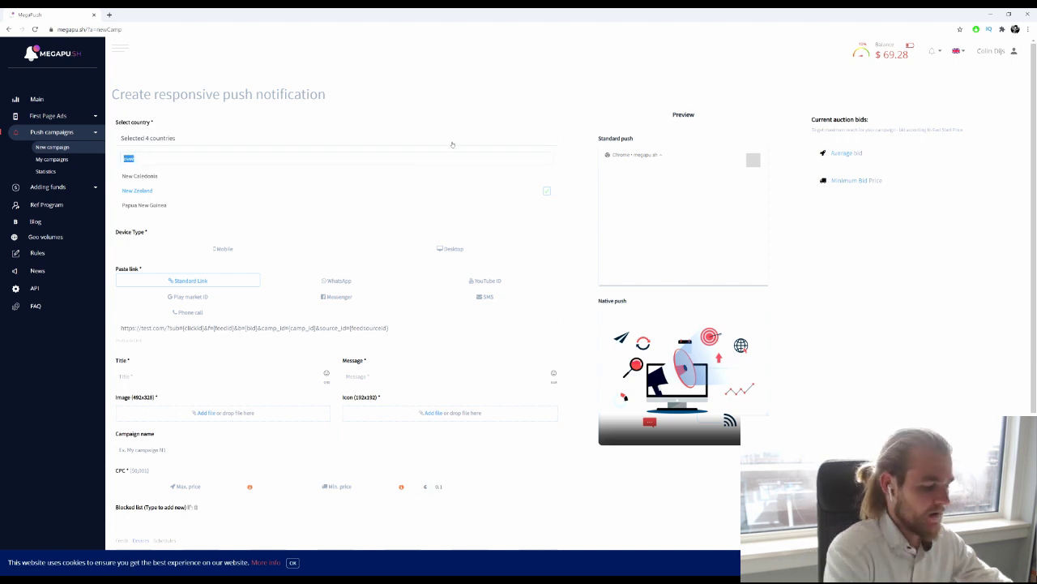
# Step: Add Canada to the target countries and set the device type to Mobile
pyautogui.press('BackSpace')
pyautogui.press('BackSpace')
pyautogui.press('BackSpace')
pyautogui.write('cana')
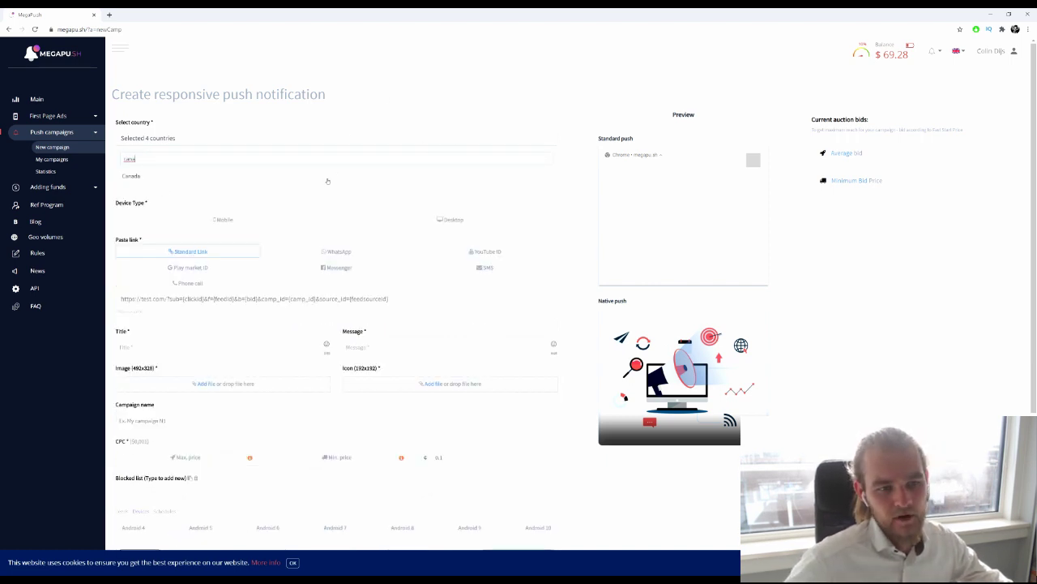
pyautogui.press('Return')
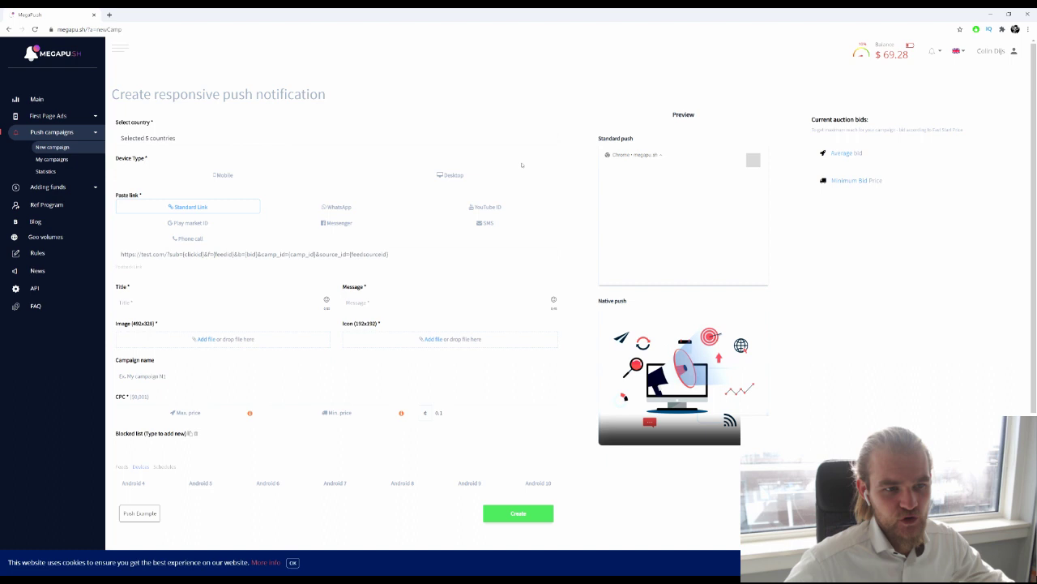
pyautogui.click(192, 176)
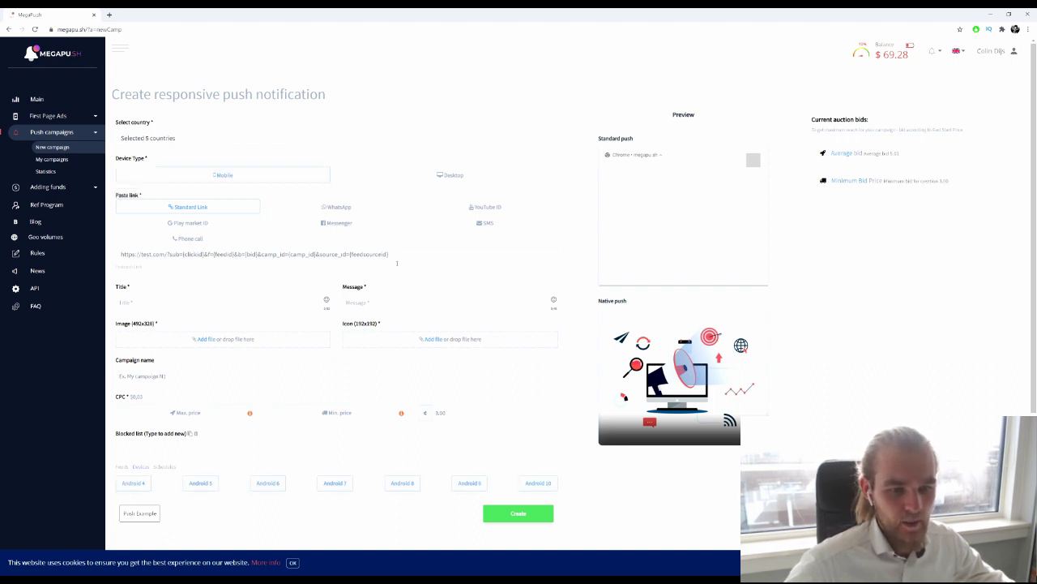
# Step: Examine the campaign form's link, title, message, image, icon and CPC fields
pyautogui.click(437, 251)
pyautogui.scroll(-3, 218, 201)
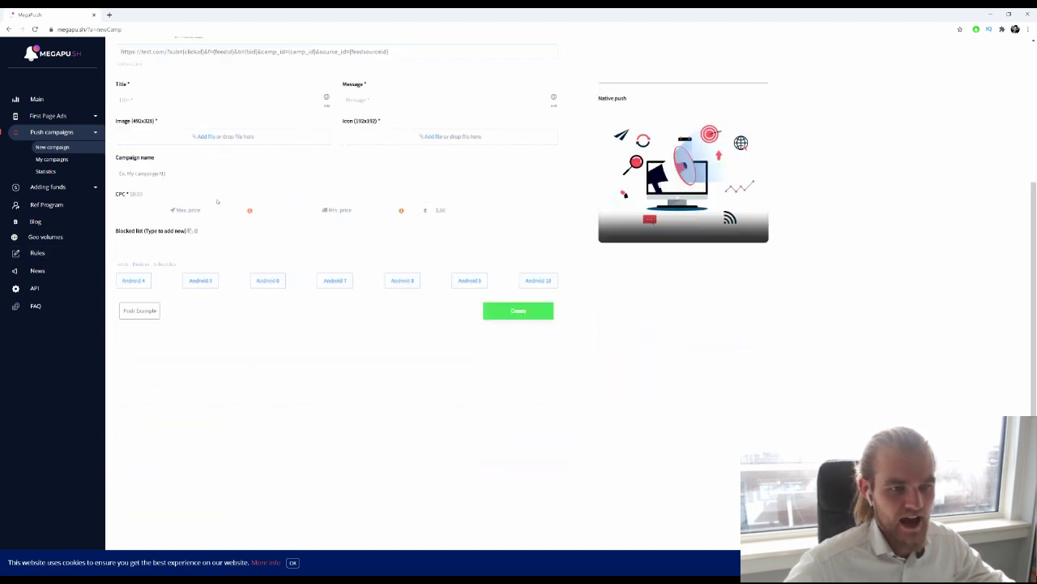
pyautogui.scroll(3, 216, 111)
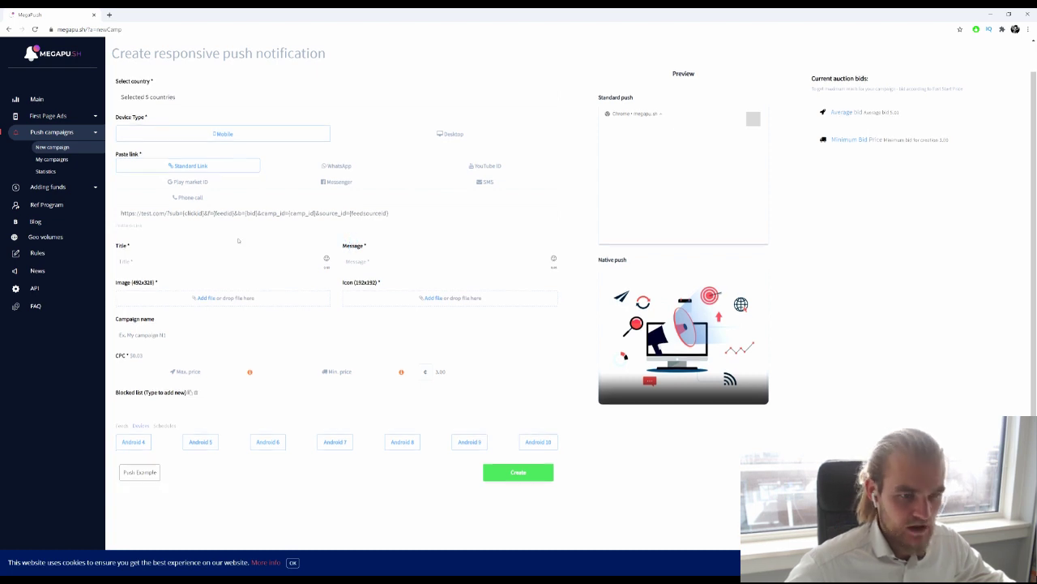
pyautogui.scroll(-3, 237, 241)
pyautogui.scroll(1, 276, 211)
pyautogui.click(196, 184)
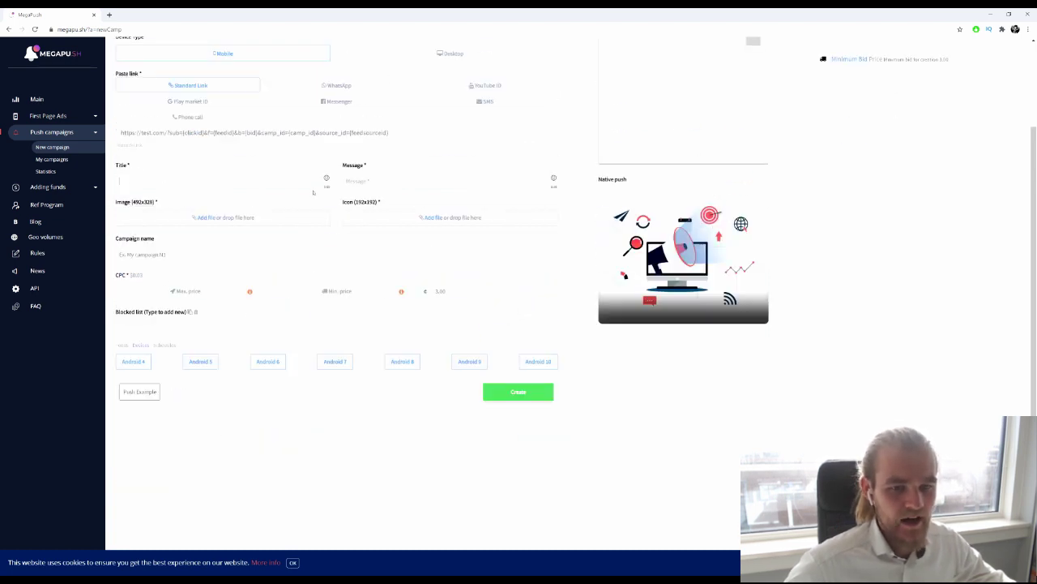
pyautogui.click(389, 185)
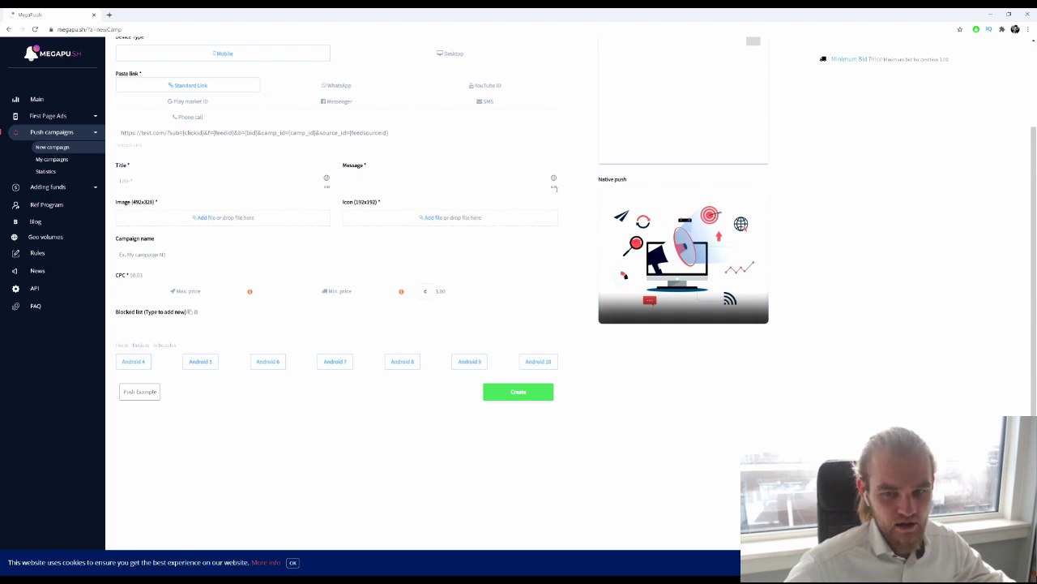
pyautogui.doubleClick(555, 187)
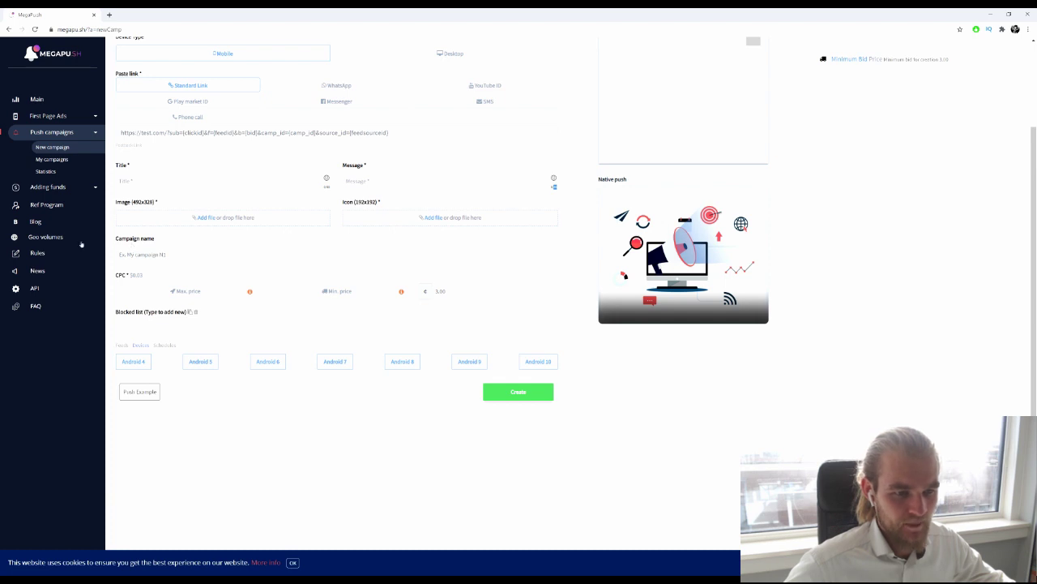
# Step: Name the campaign "5 Geo - Weight Loss" and set the push title to "Losing Weight Without The Gym"
pyautogui.click(170, 254)
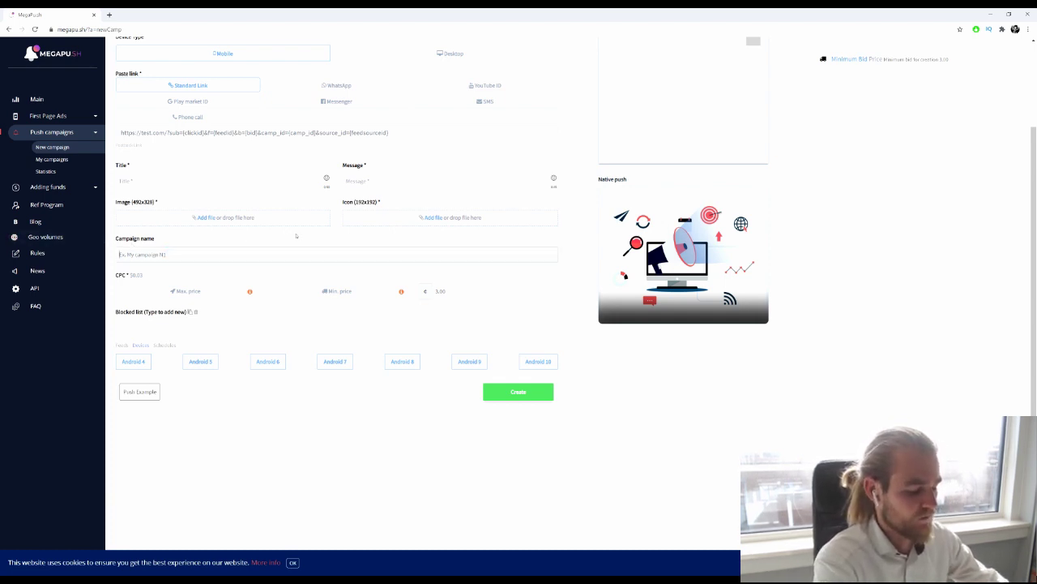
pyautogui.write('S')
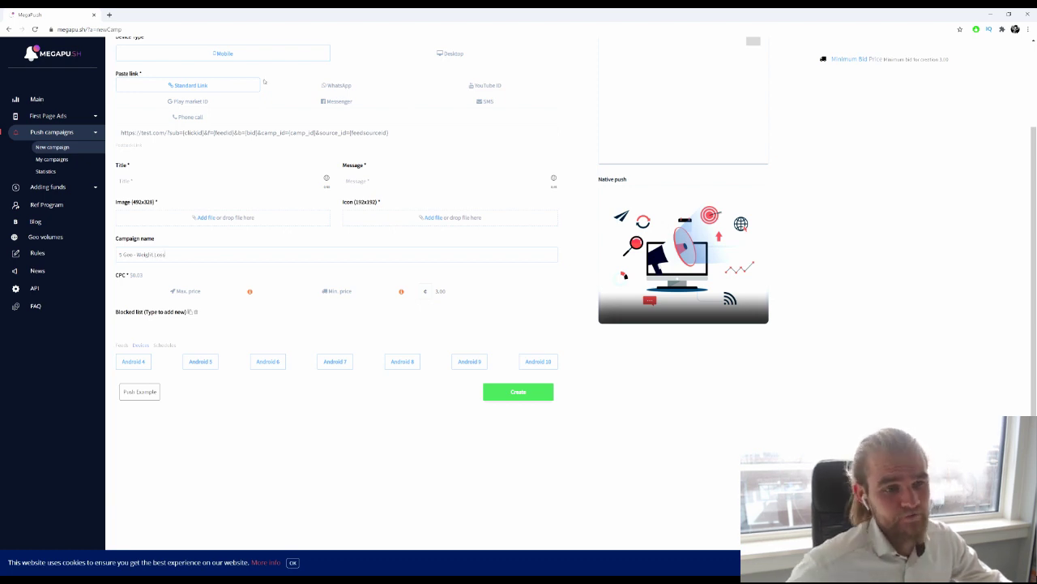
pyautogui.click(240, 176)
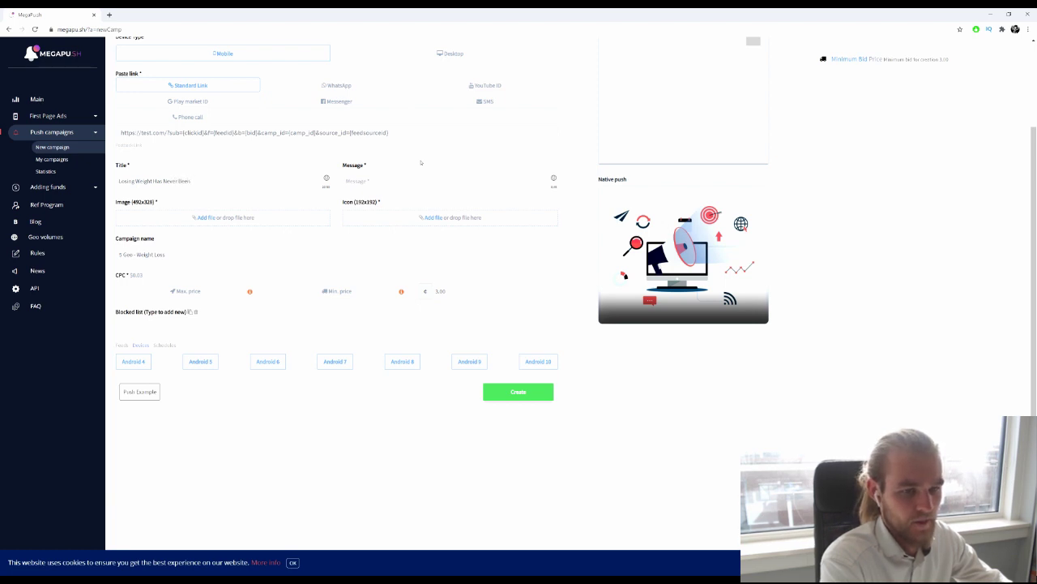
pyautogui.hotkey('ctrl', 'shift', 'Left')
pyautogui.hotkey('ctrl', 'shift', 'Left')
pyautogui.hotkey('ctrl', 'shift', 'Left')
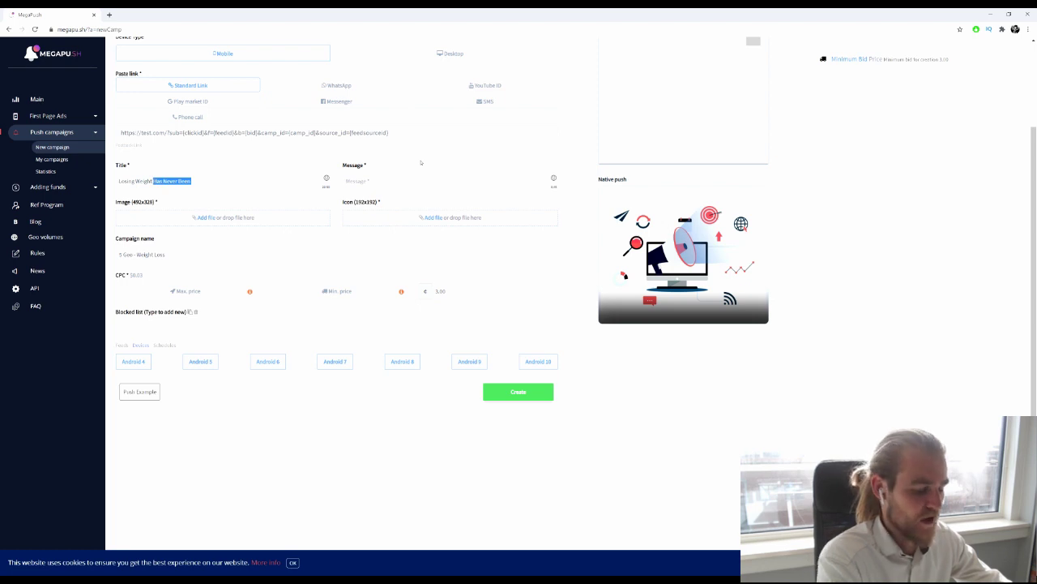
pyautogui.write('C')
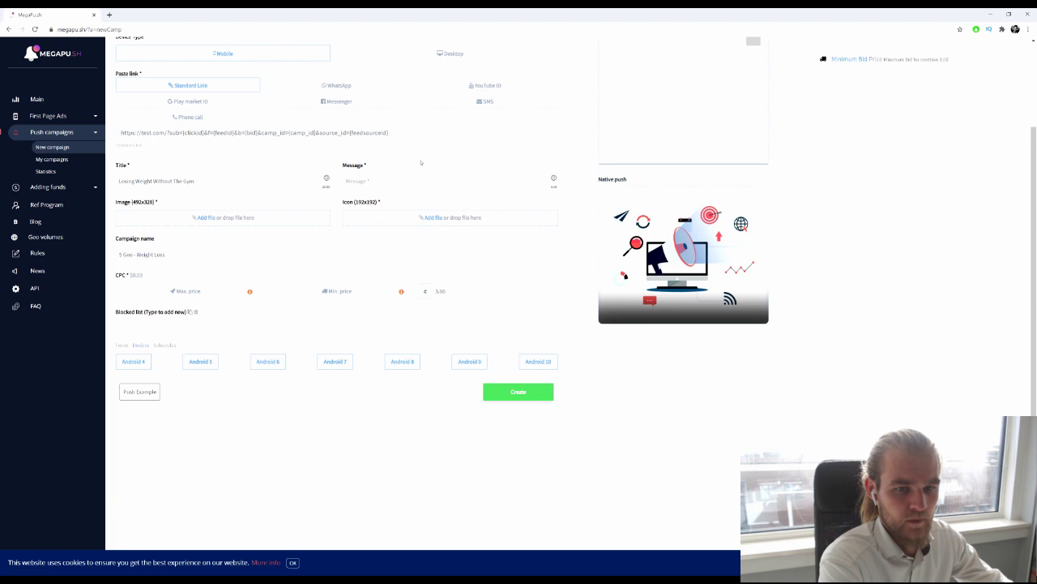
# Step: Set the push message to "Burn Your Belly Fat, With One Simple Trick"
pyautogui.press('Tab')
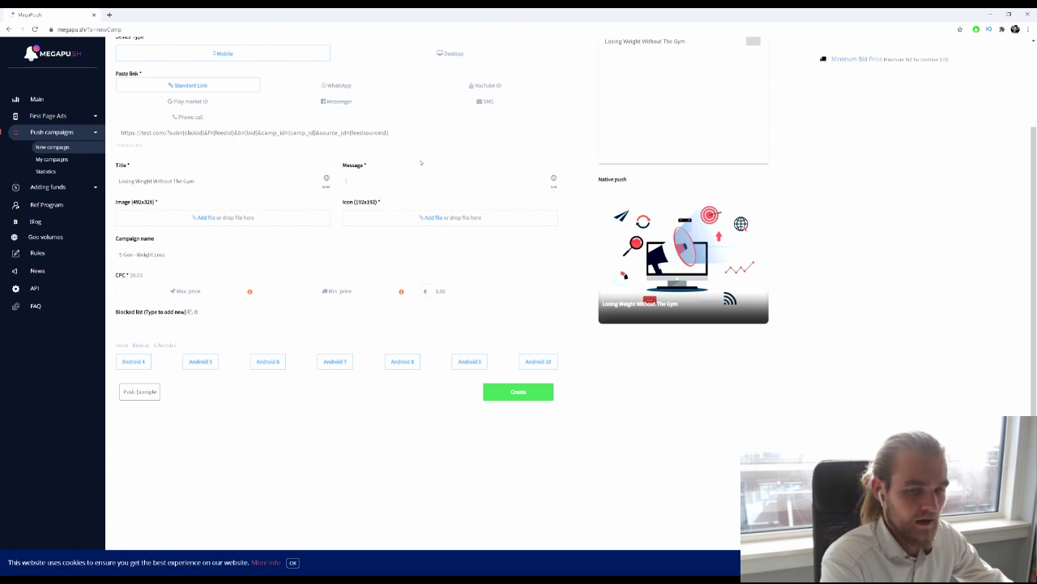
pyautogui.write('Burn You')
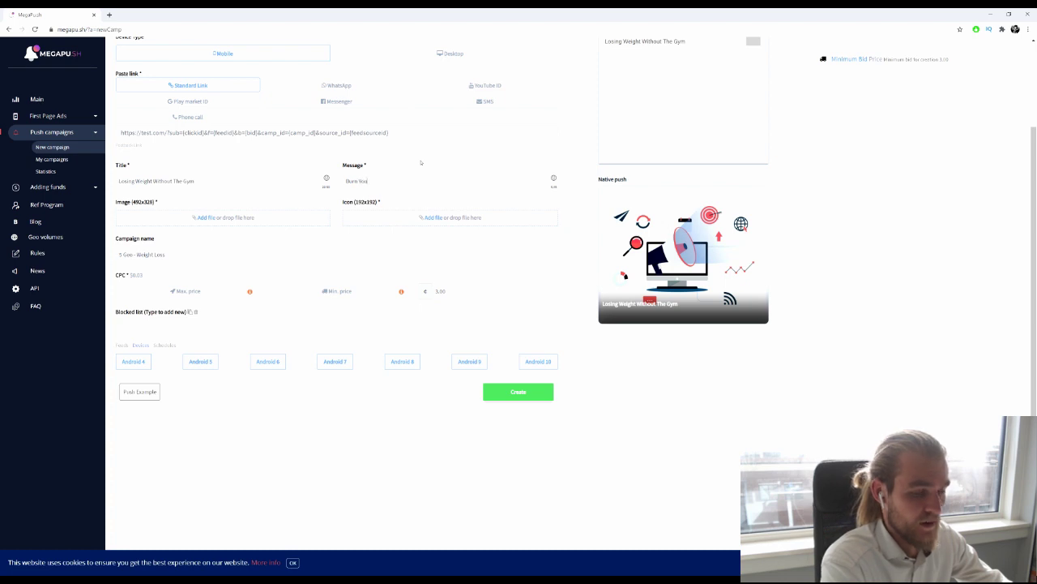
pyautogui.write('r Belly Fat Without Expensive Gym Mem')
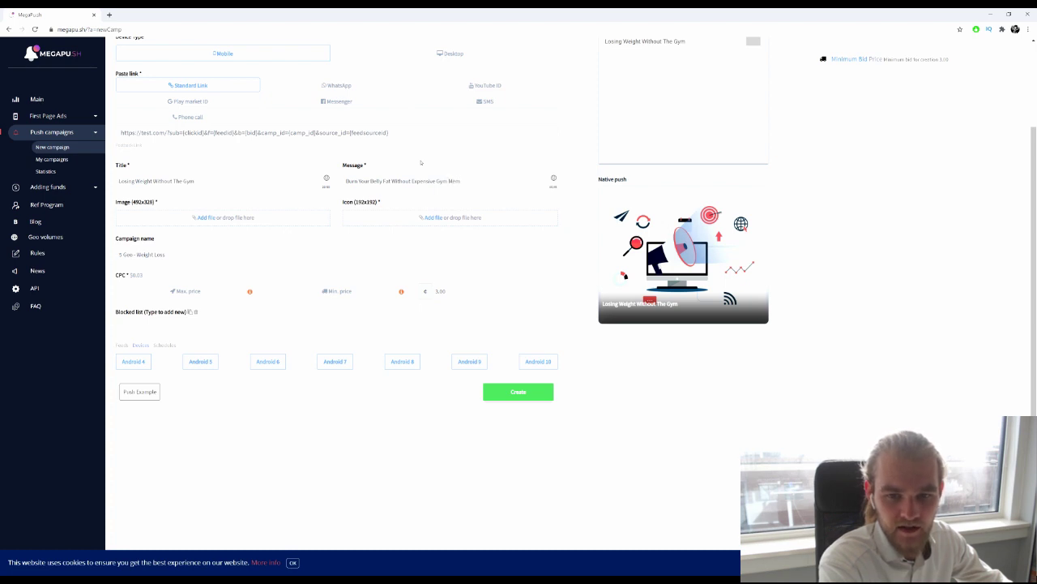
pyautogui.press('BackSpace')
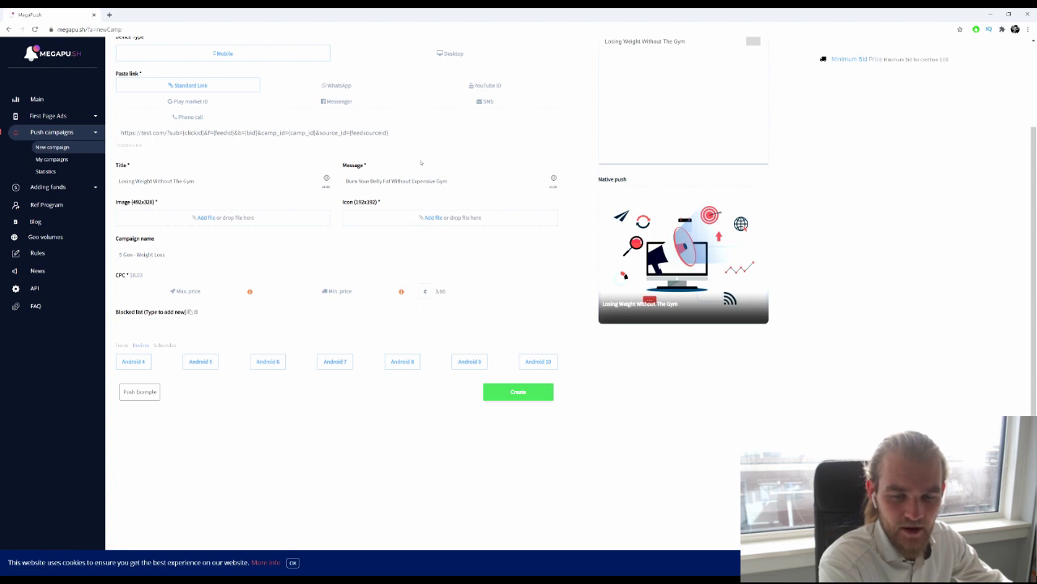
pyautogui.press('BackSpace')
pyautogui.press('BackSpace')
pyautogui.press('BackSpace')
pyautogui.press('BackSpace')
pyautogui.press('BackSpace')
pyautogui.press('BackSpace')
pyautogui.press('BackSpace')
pyautogui.press('BackSpace')
pyautogui.press('BackSpace')
pyautogui.press('BackSpace')
pyautogui.press('BackSpace')
pyautogui.press('BackSpace')
pyautogui.press('BackSpace')
pyautogui.press('BackSpace')
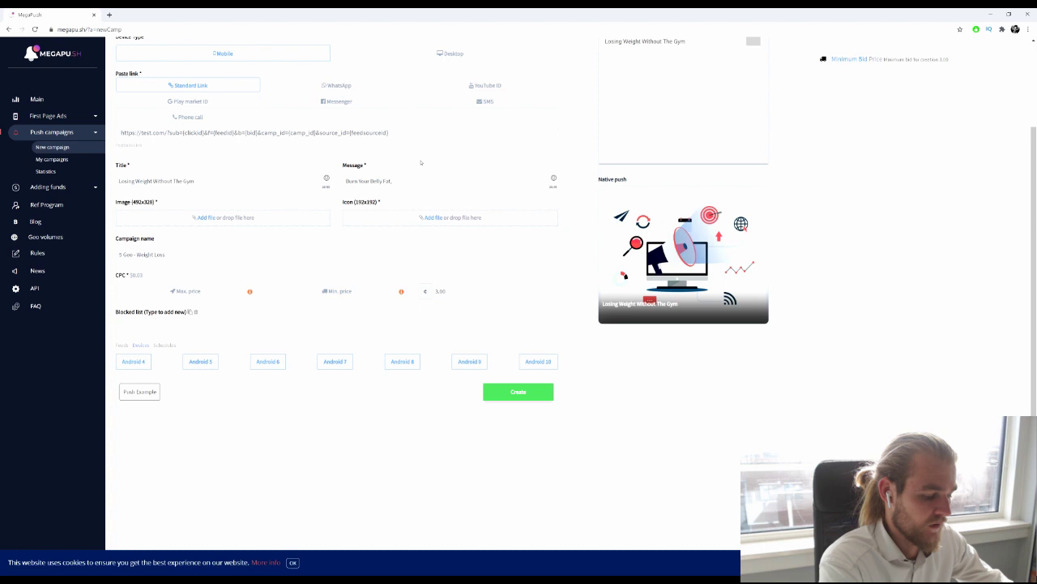
pyautogui.write('Wit')
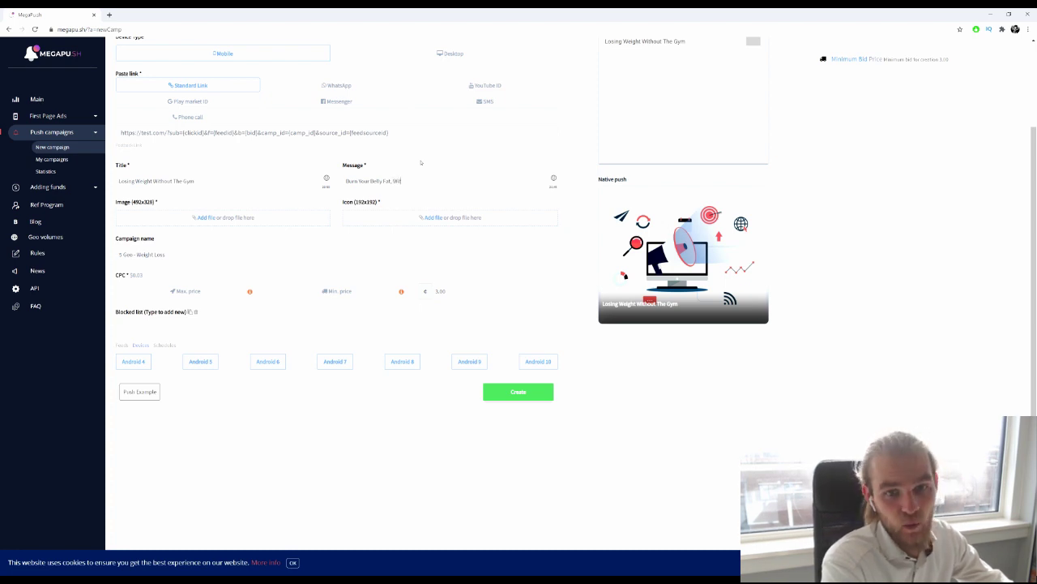
pyautogui.write('h One Simple')
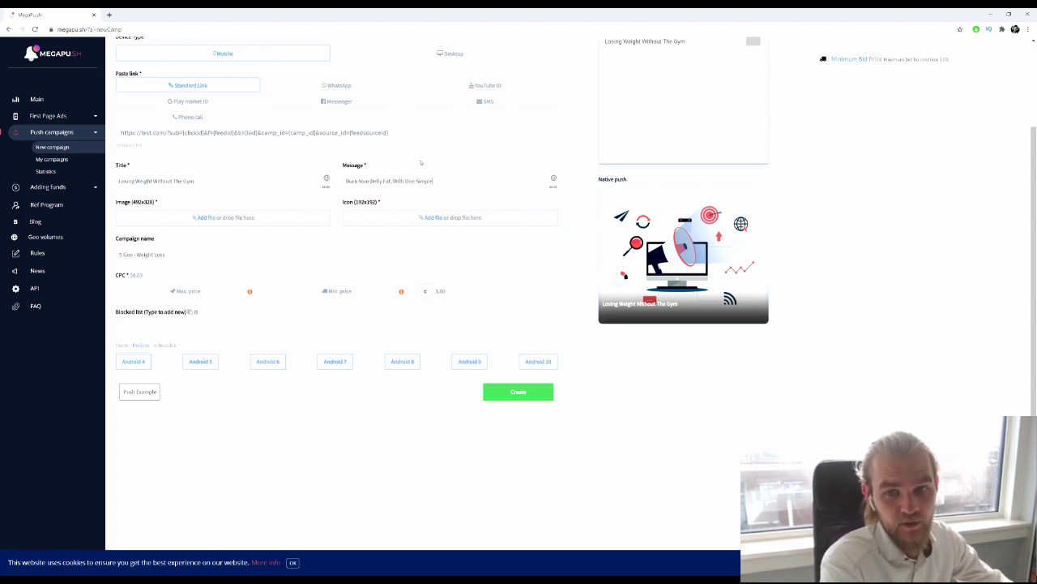
pyautogui.write(' Trick')
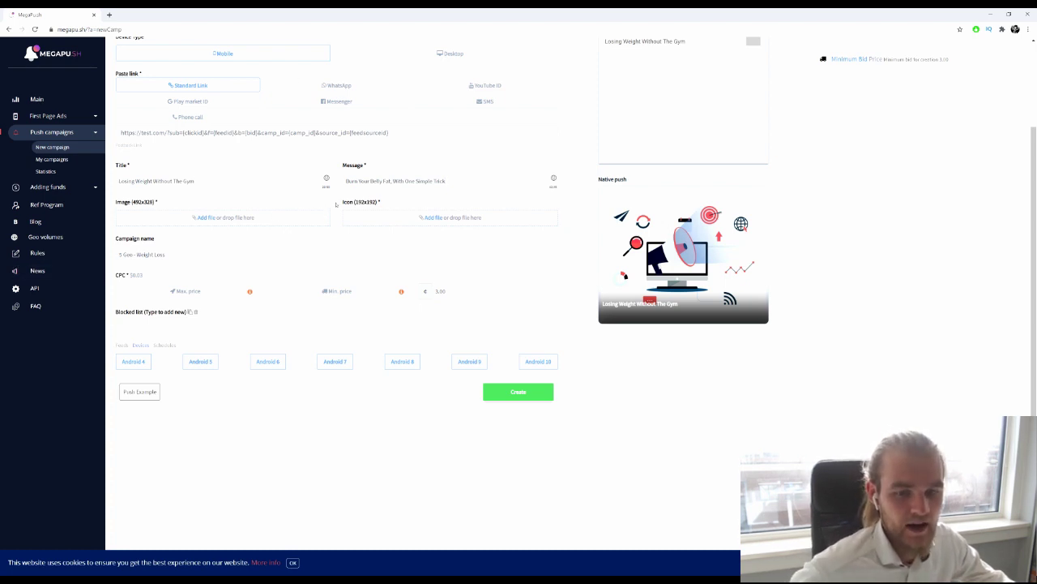
# Step: Check the image and icon size requirements in the campaign form, and open canva.com in a new browser tab
pyautogui.moveTo(336, 204); pyautogui.dragTo(366, 206)
pyautogui.click(179, 198)
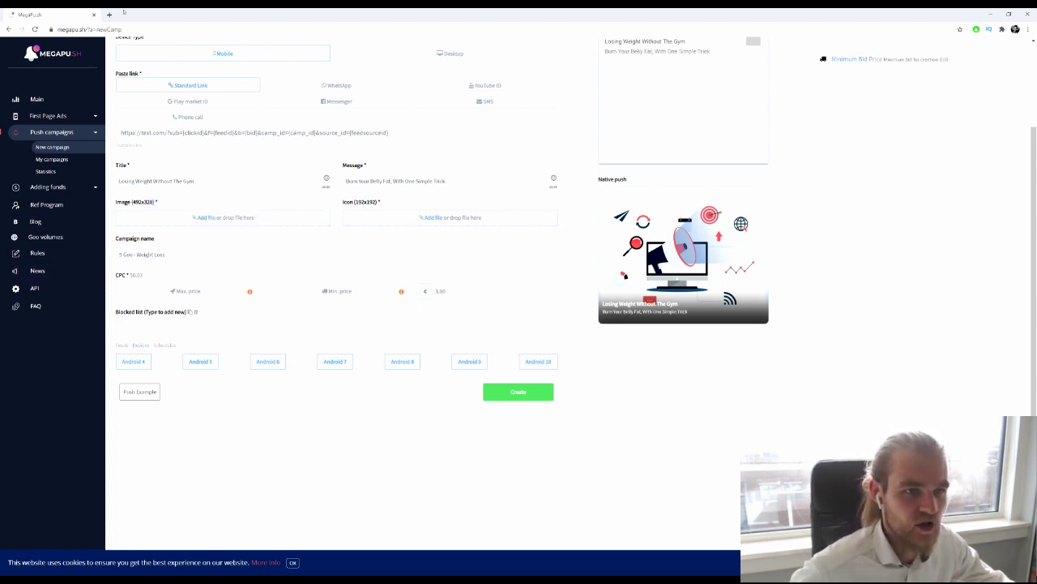
pyautogui.click(109, 15)
pyautogui.write('canva.com')
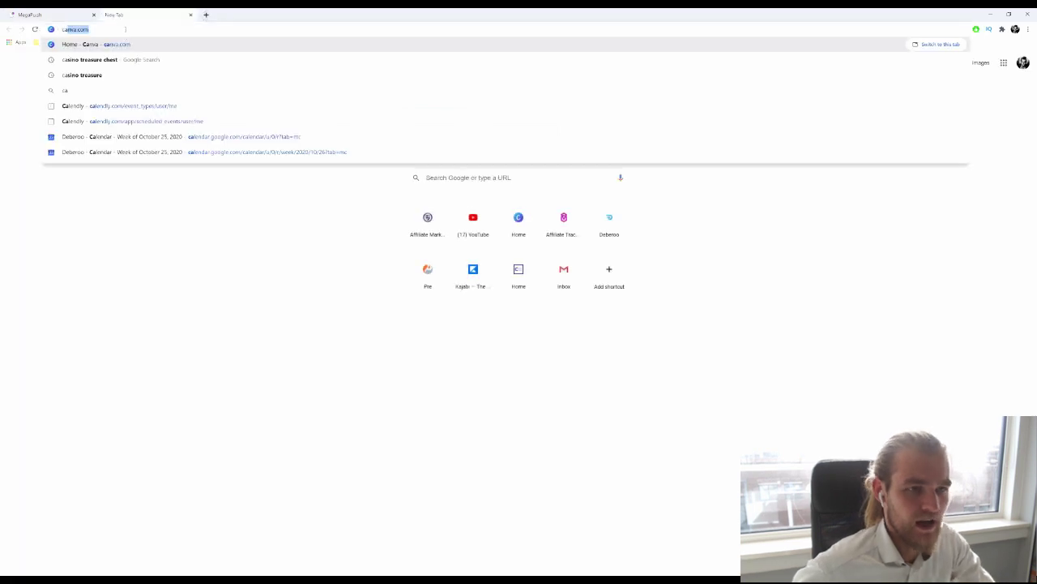
pyautogui.press('Return')
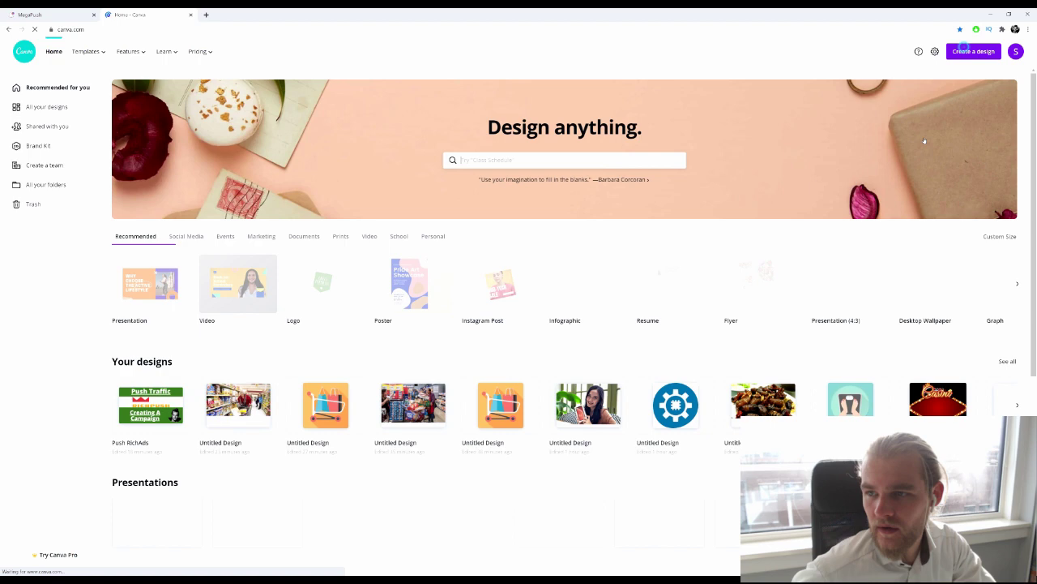
# Step: Create a new custom-size Canva design of 192 × 192 px for the push icon
pyautogui.click(961, 50)
pyautogui.click(886, 91)
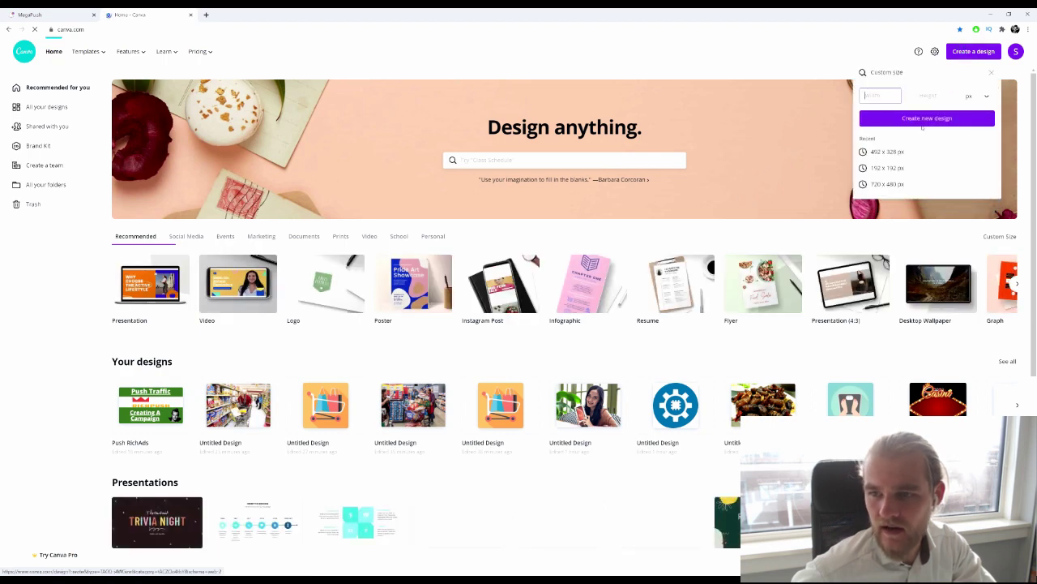
pyautogui.write('1920')
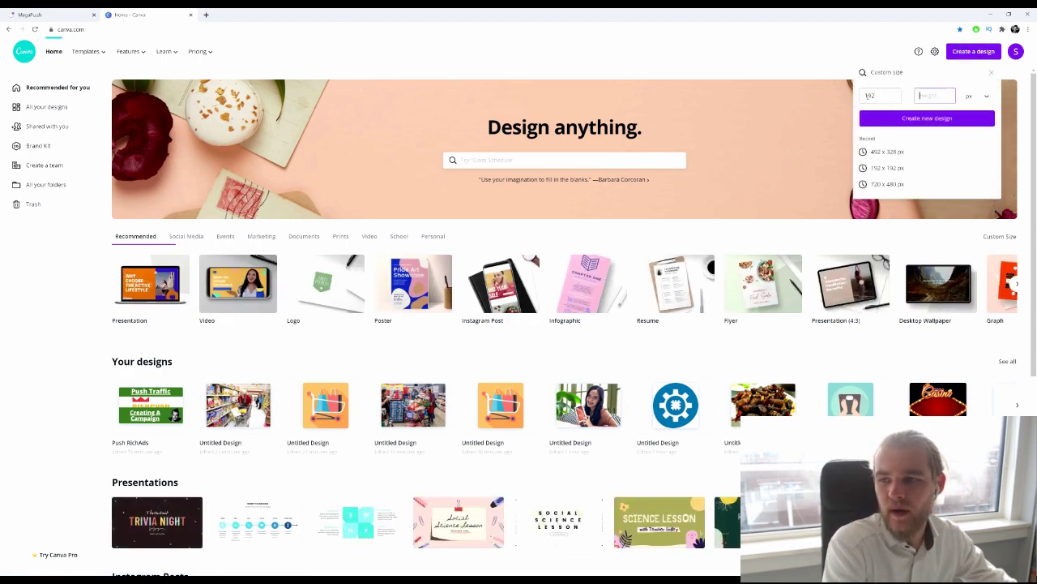
pyautogui.press('Tab')
pyautogui.write('1920')
pyautogui.press('Return')
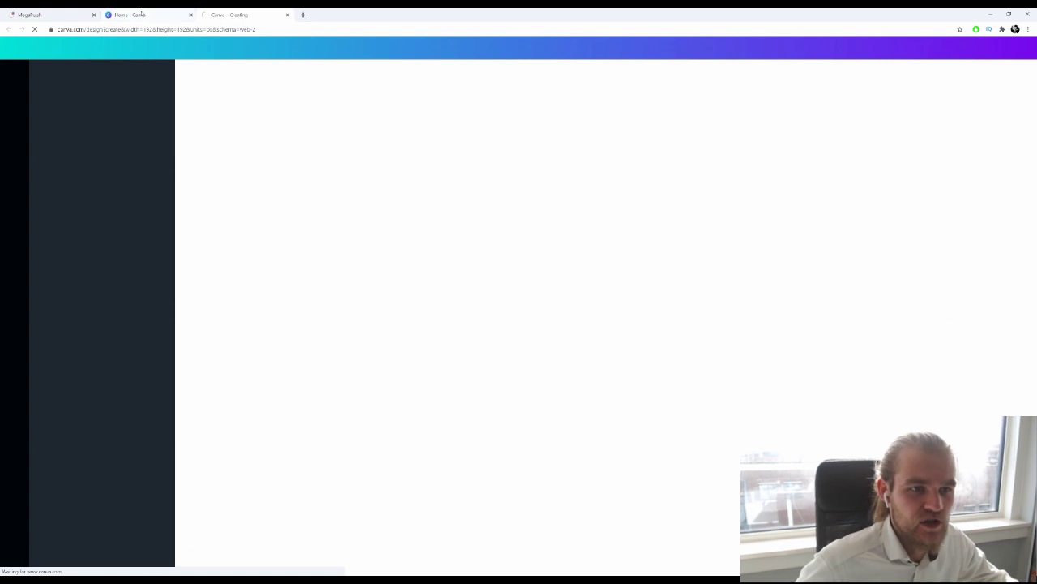
# Step: Return to the MegaPu.sh campaign form and check the required dimensions of the push image
pyautogui.click(130, 14)
pyautogui.click(14, 12)
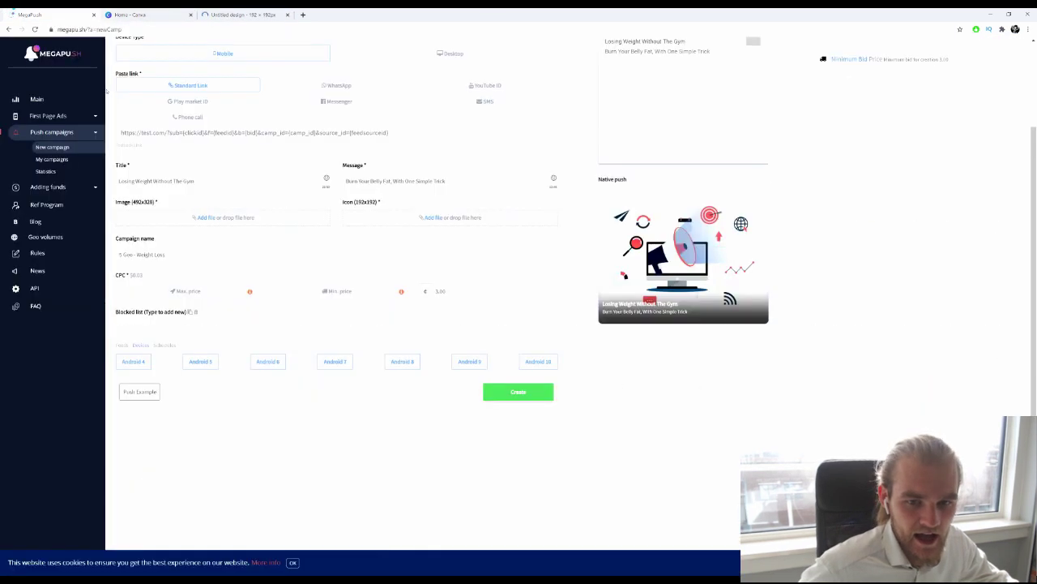
pyautogui.moveTo(133, 202); pyautogui.dragTo(150, 203)
pyautogui.click(193, 197)
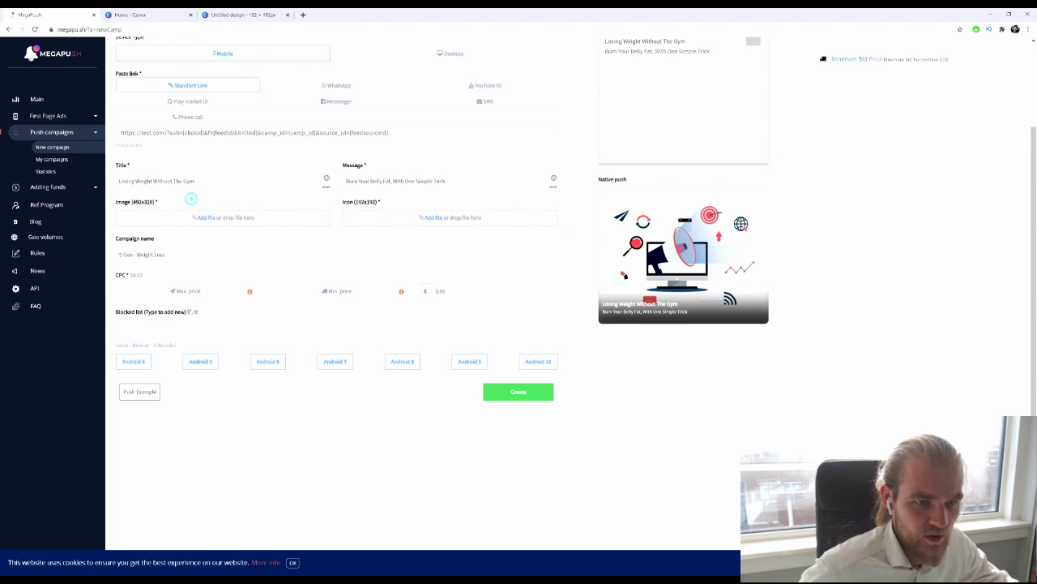
# Step: Create another custom-size Canva design of 492 × 328 px for the push image
pyautogui.click(130, 15)
pyautogui.press('BackSpace')
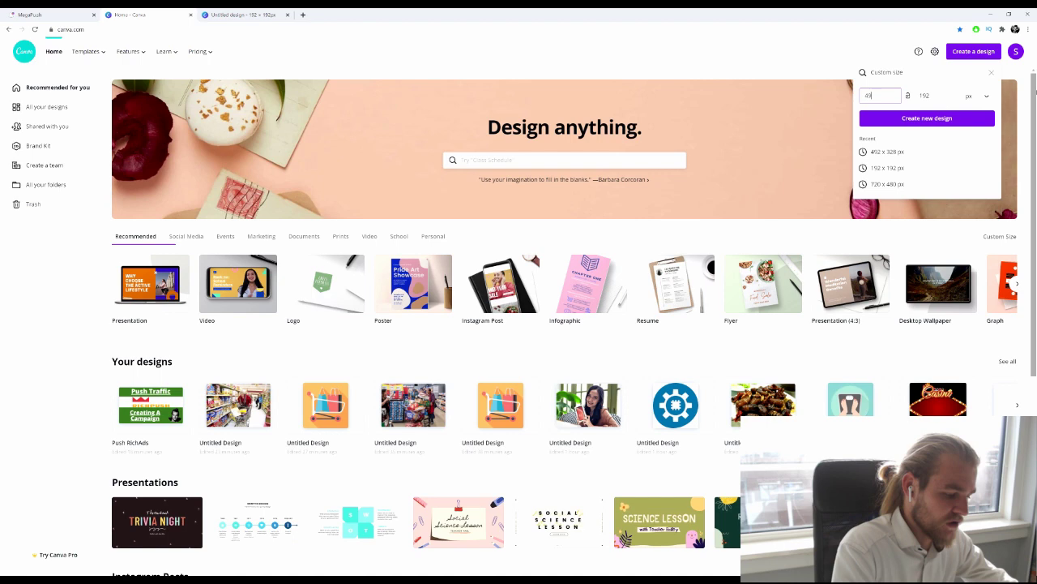
pyautogui.press('BackSpace')
pyautogui.press('BackSpace')
pyautogui.write('492')
pyautogui.press('Tab')
pyautogui.press('Tab')
pyautogui.write('328')
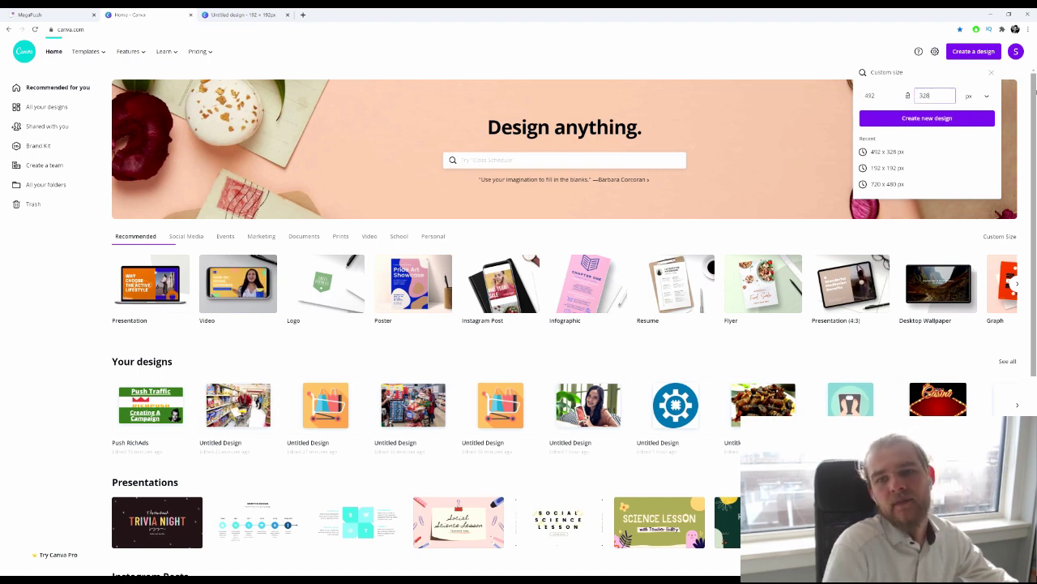
pyautogui.press('Return')
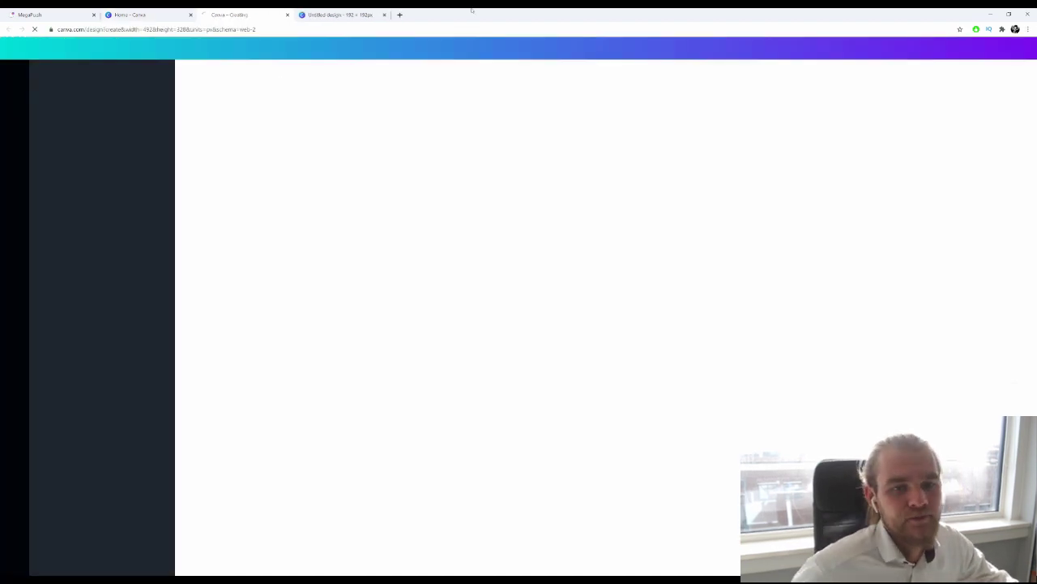
# Step: Search Google in a new browser tab for "healthy living apple illustration"
pyautogui.click(400, 15)
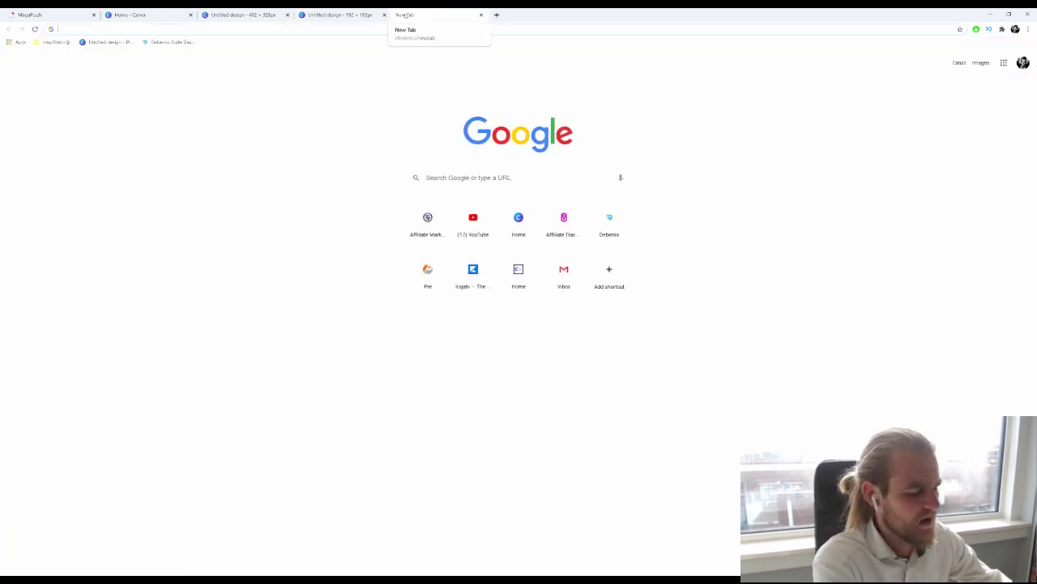
pyautogui.write('healthy aplle')
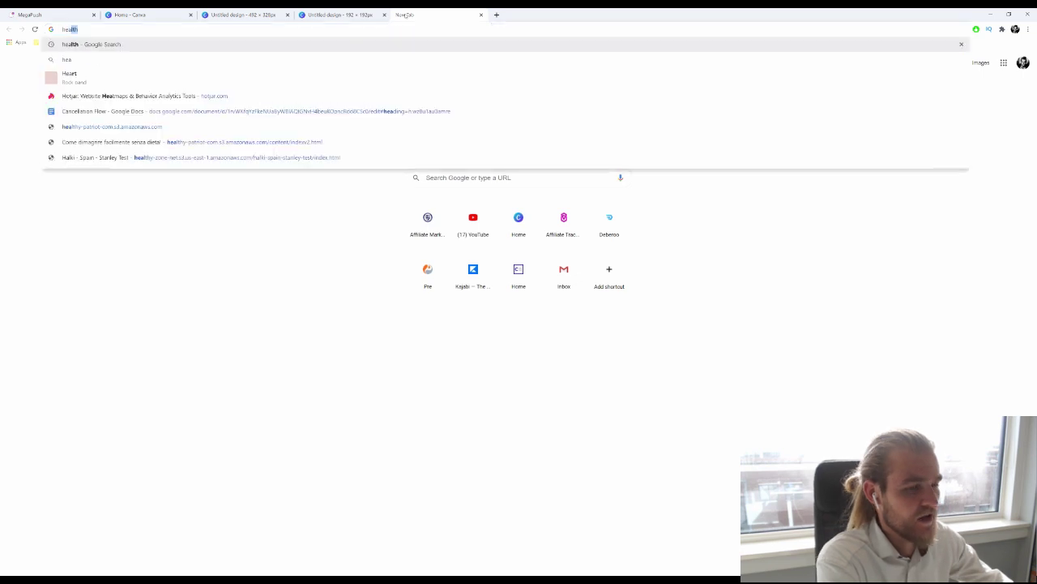
pyautogui.press('BackSpace')
pyautogui.press('BackSpace')
pyautogui.press('BackSpace')
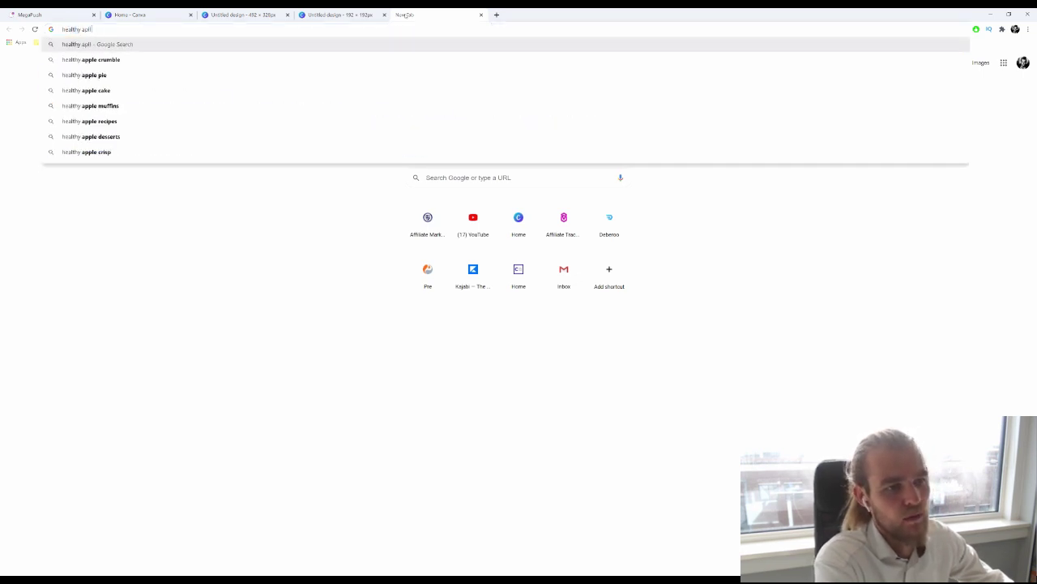
pyautogui.write('ple')
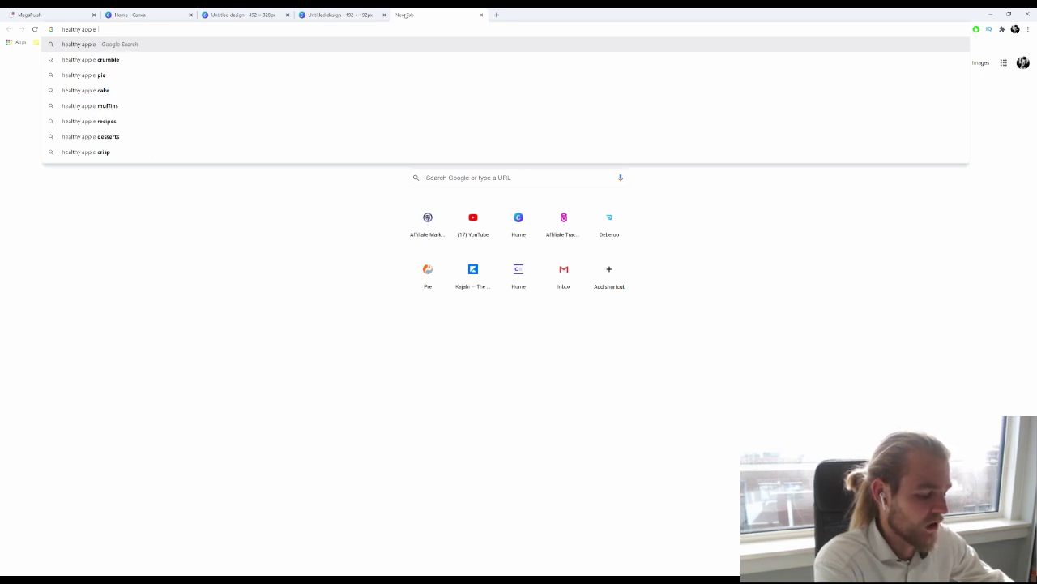
pyautogui.write('draw')
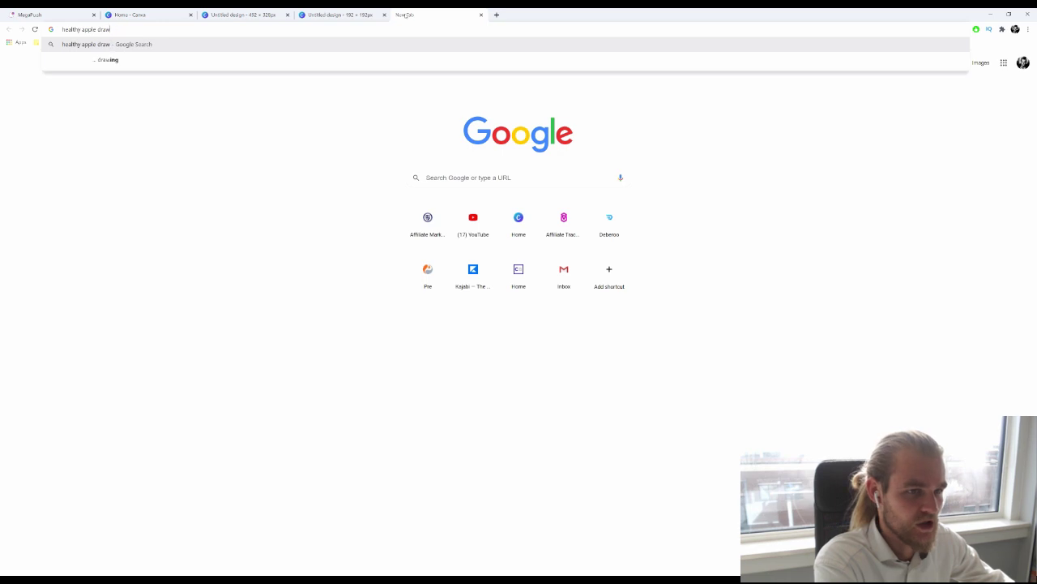
pyautogui.press('BackSpace')
pyautogui.press('BackSpace')
pyautogui.press('BackSpace')
pyautogui.press('BackSpace')
pyautogui.write('illus')
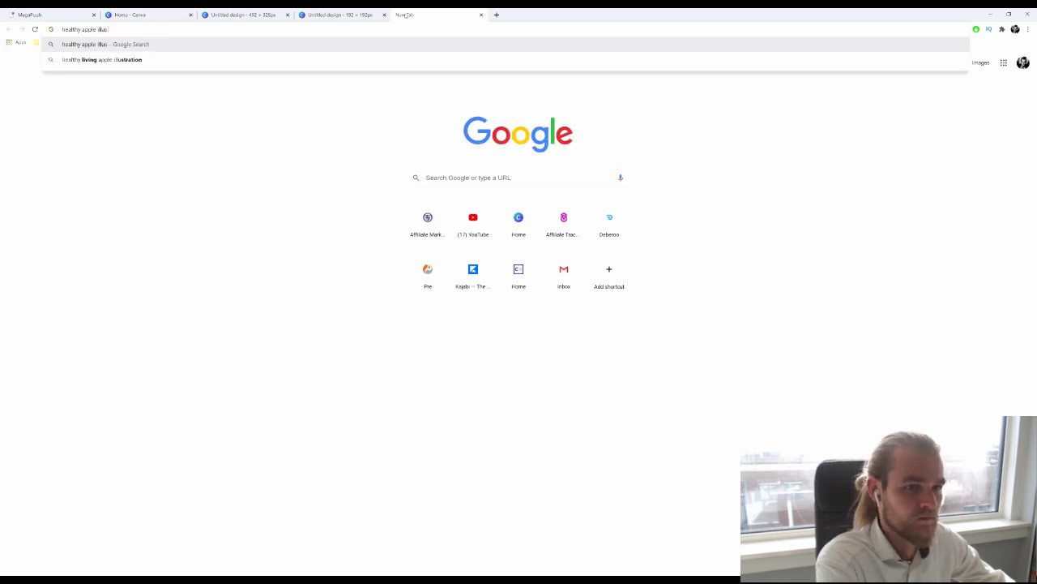
pyautogui.press('Down')
pyautogui.press('Return')
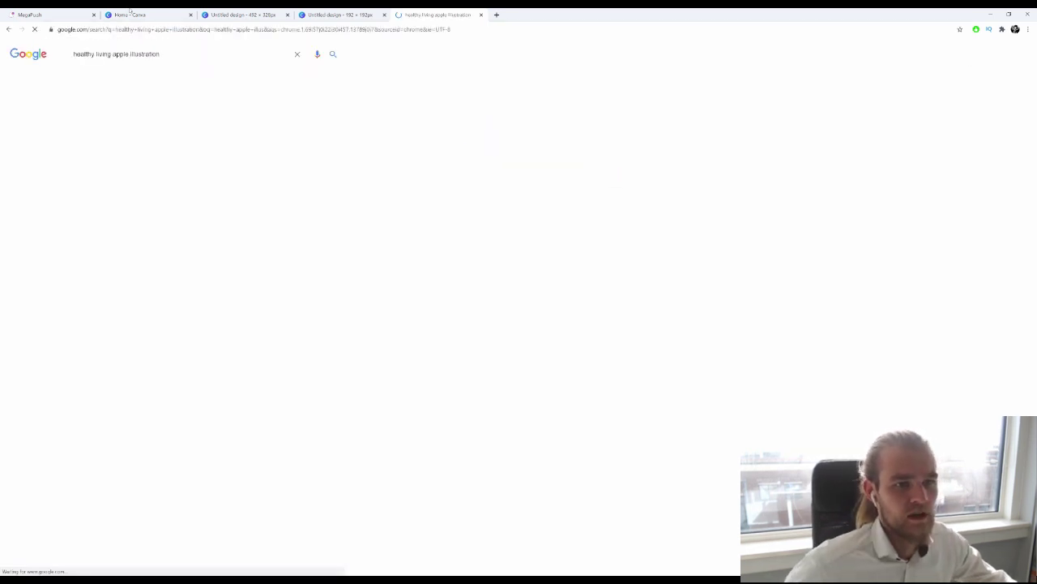
# Step: Change the search to "healthy apple illustration" and show the image results
pyautogui.doubleClick(97, 55)
pyautogui.press('BackSpace')
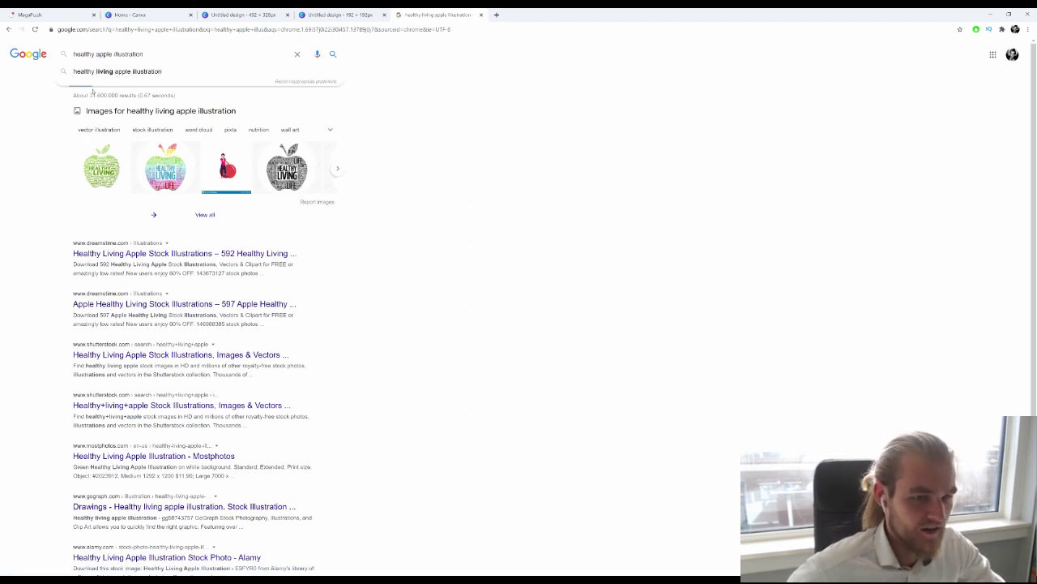
pyautogui.press('Return')
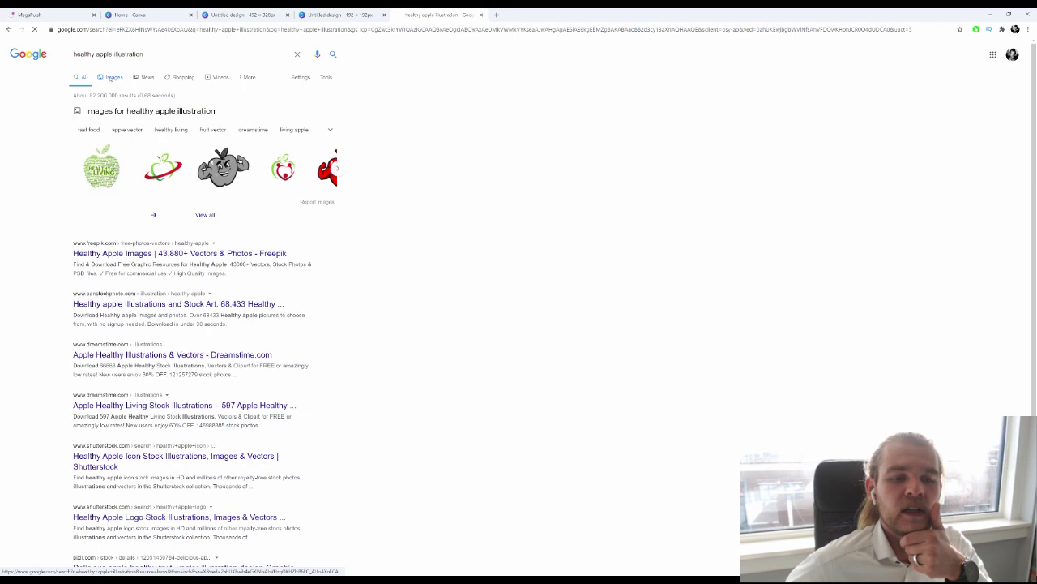
pyautogui.click(111, 77)
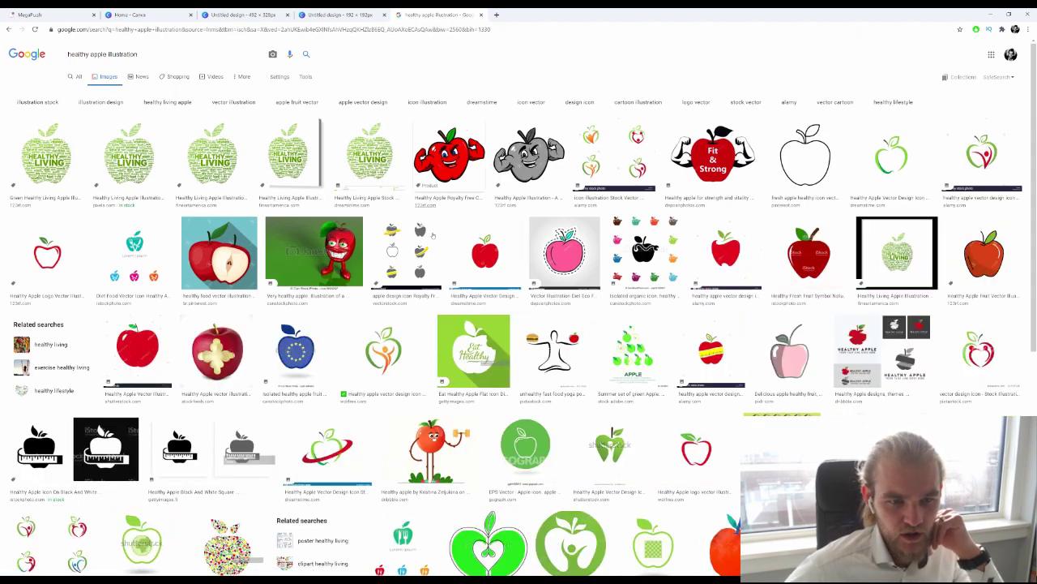
# Step: Browse the apple illustrations for a push icon, previewing the apple with a red ring and the white apple in a blue circle
pyautogui.scroll(-2, 342, 240)
pyautogui.scroll(-5, 342, 240)
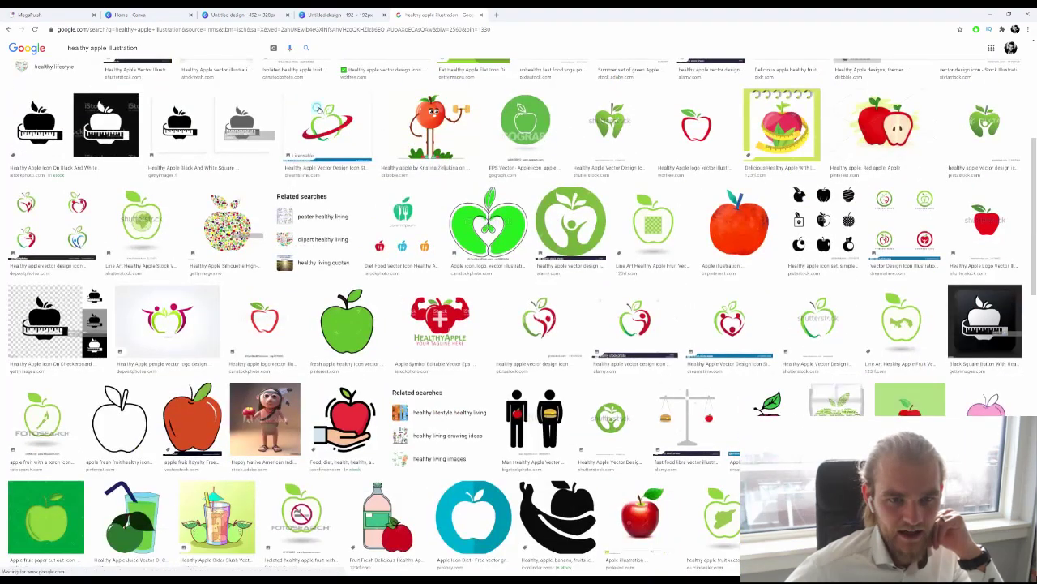
pyautogui.click(317, 108)
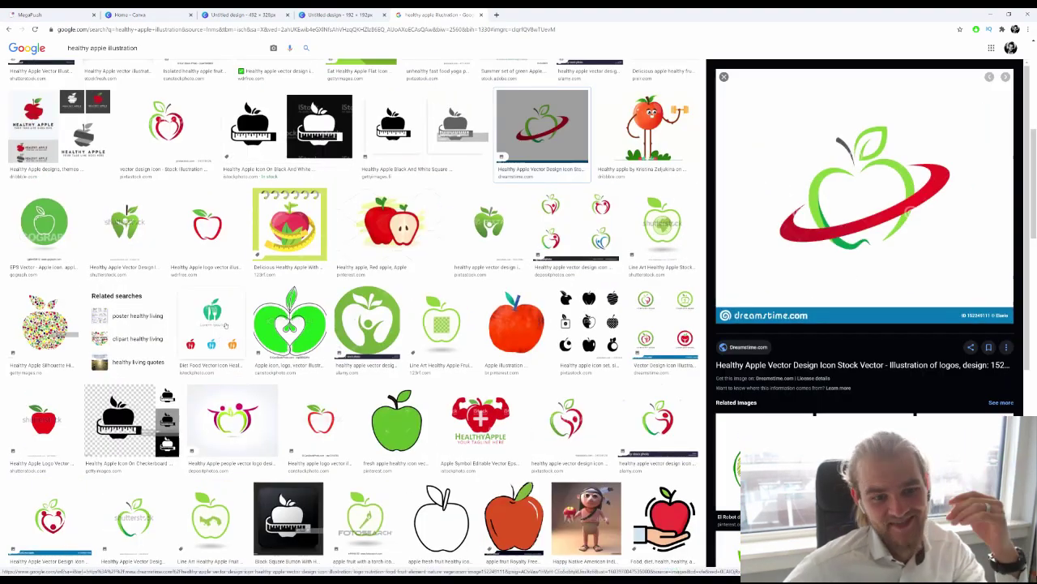
pyautogui.scroll(-3, 226, 322)
pyautogui.scroll(-5, 225, 325)
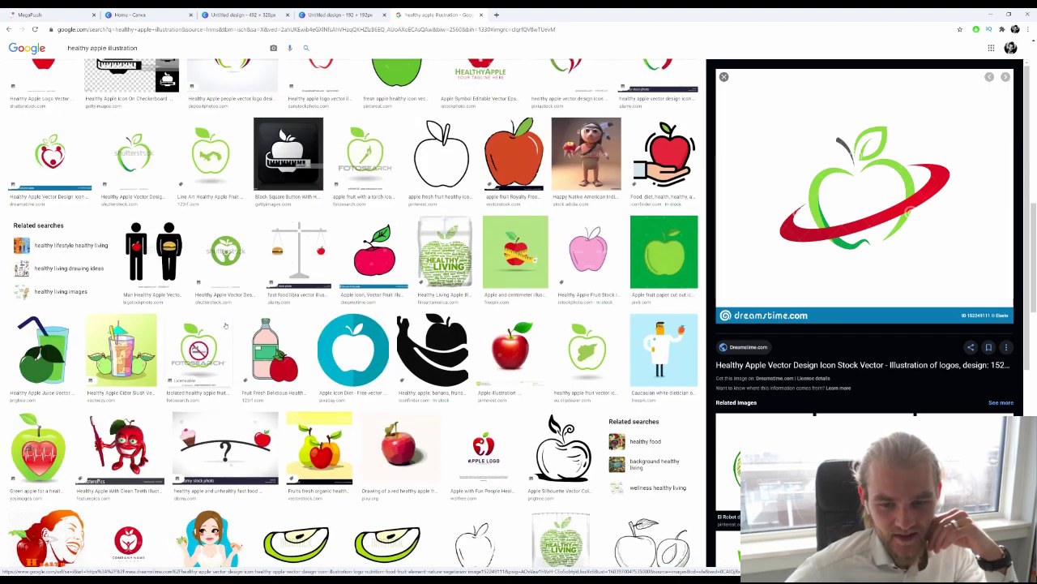
pyautogui.click(379, 337)
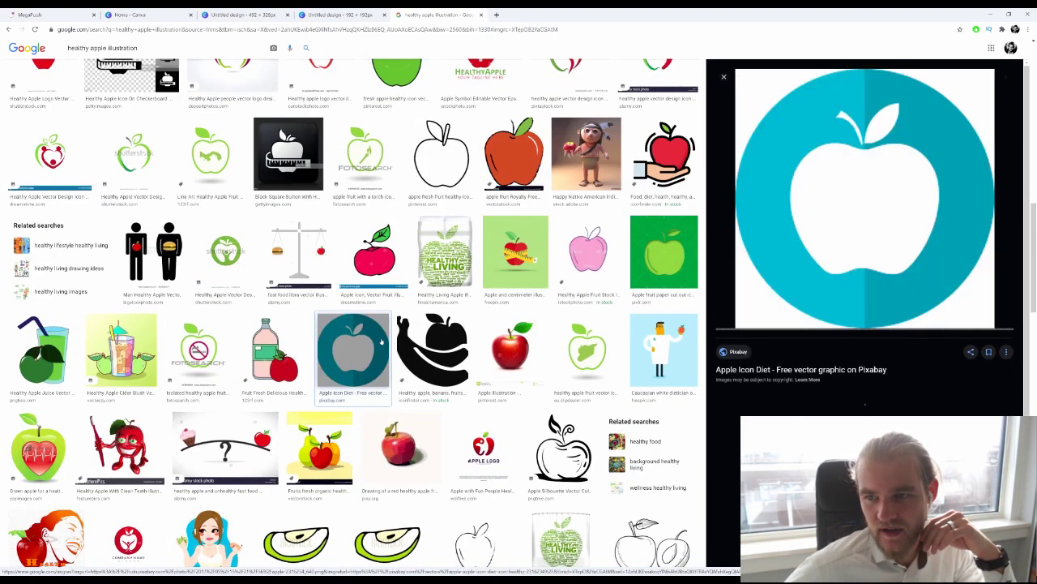
pyautogui.scroll(-3, 385, 335)
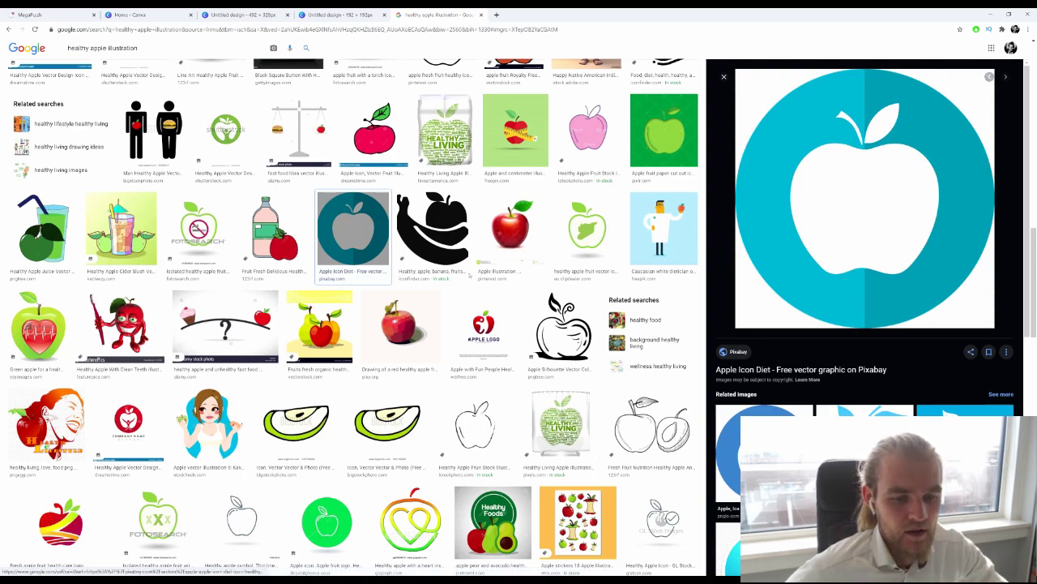
pyautogui.scroll(-3, 448, 236)
pyautogui.scroll(-1, 448, 236)
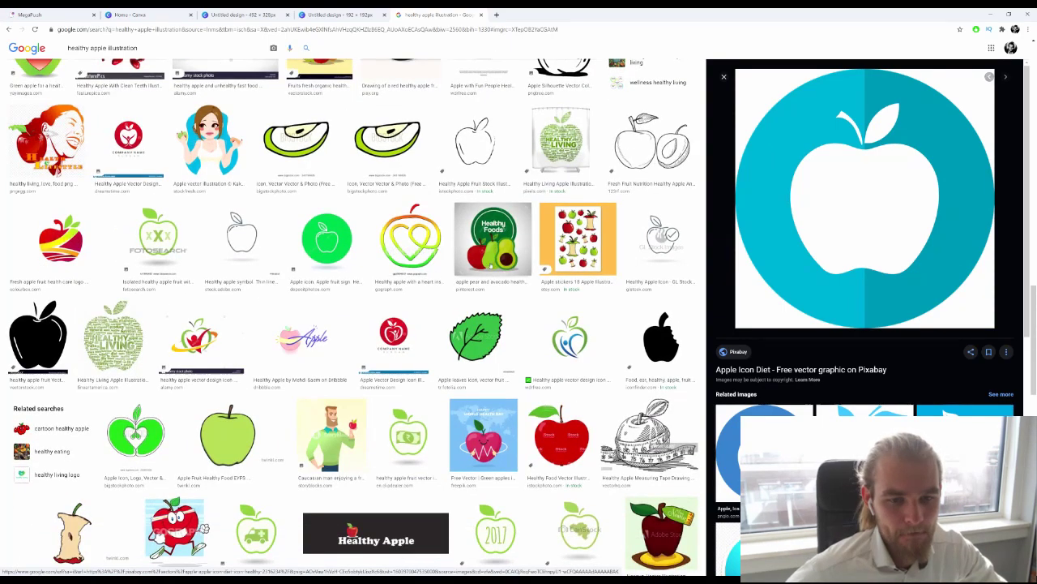
pyautogui.scroll(-1, 442, 236)
pyautogui.scroll(1, 438, 236)
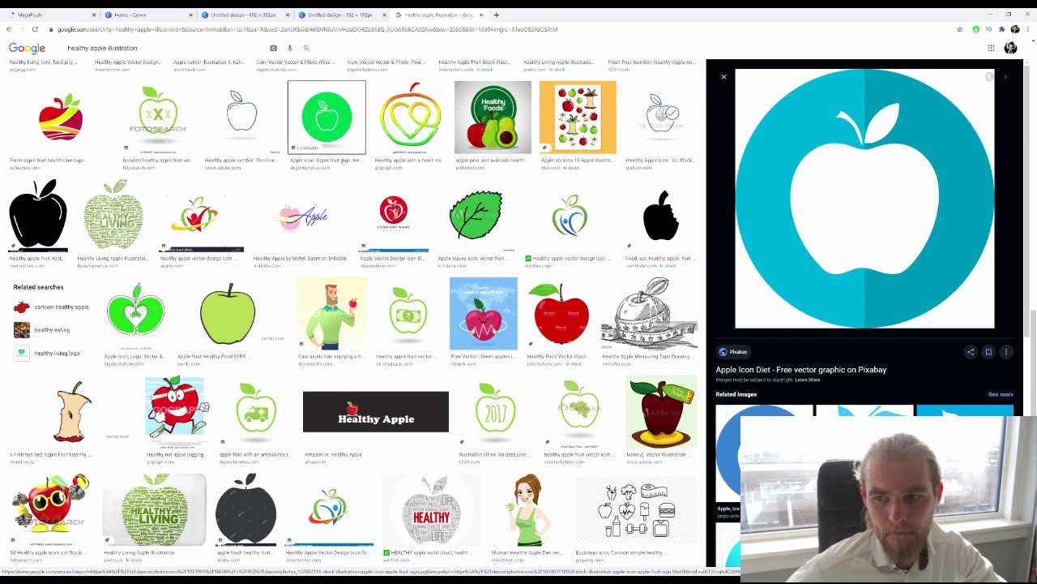
# Step: Preview the green-circle apple icon, the plain green apple, and the illustrations of women holding apples as icon candidates
pyautogui.click(340, 154)
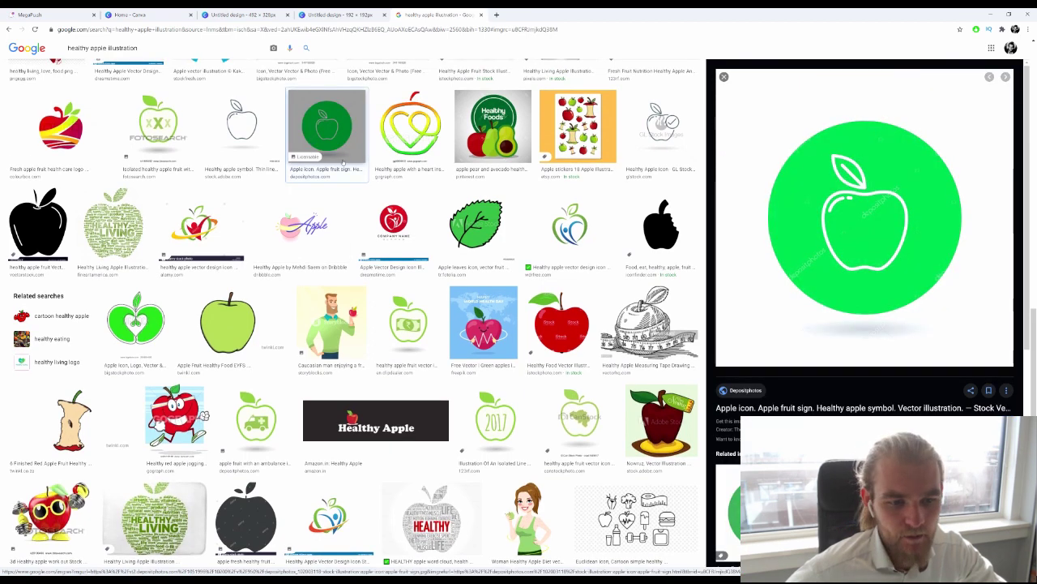
pyautogui.click(231, 324)
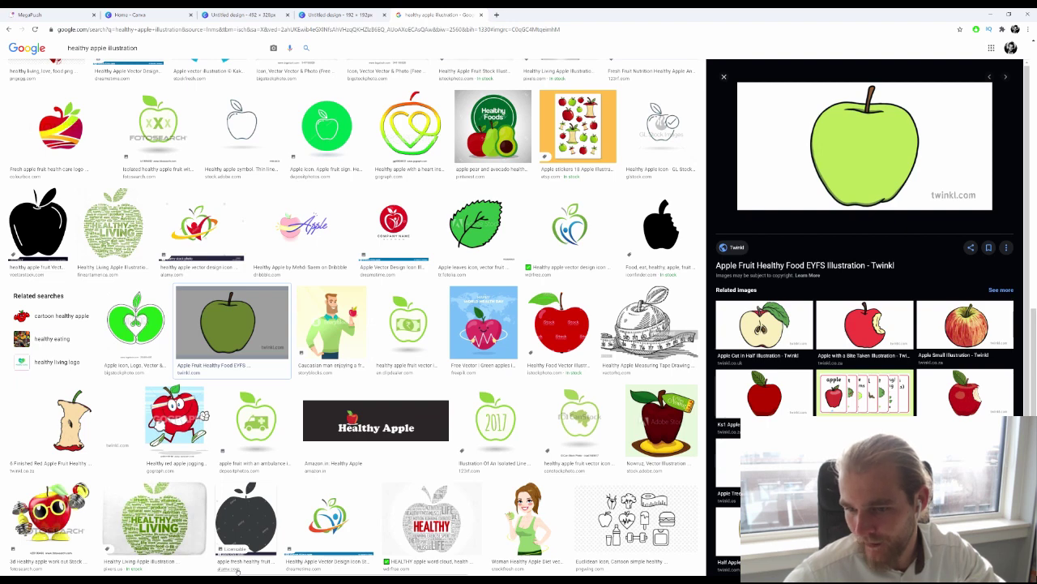
pyautogui.scroll(-3, 853, 316)
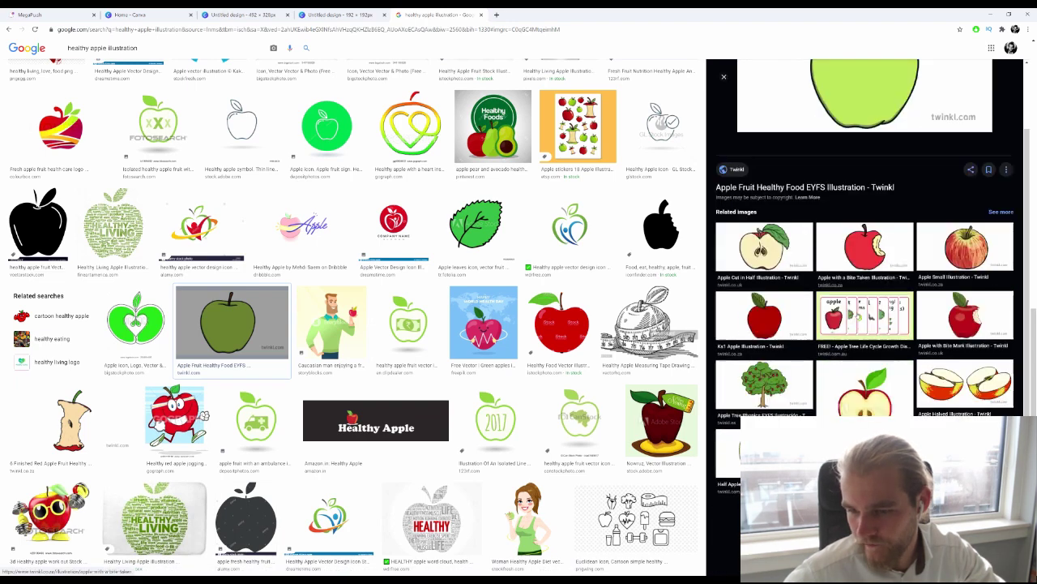
pyautogui.scroll(-3, 384, 453)
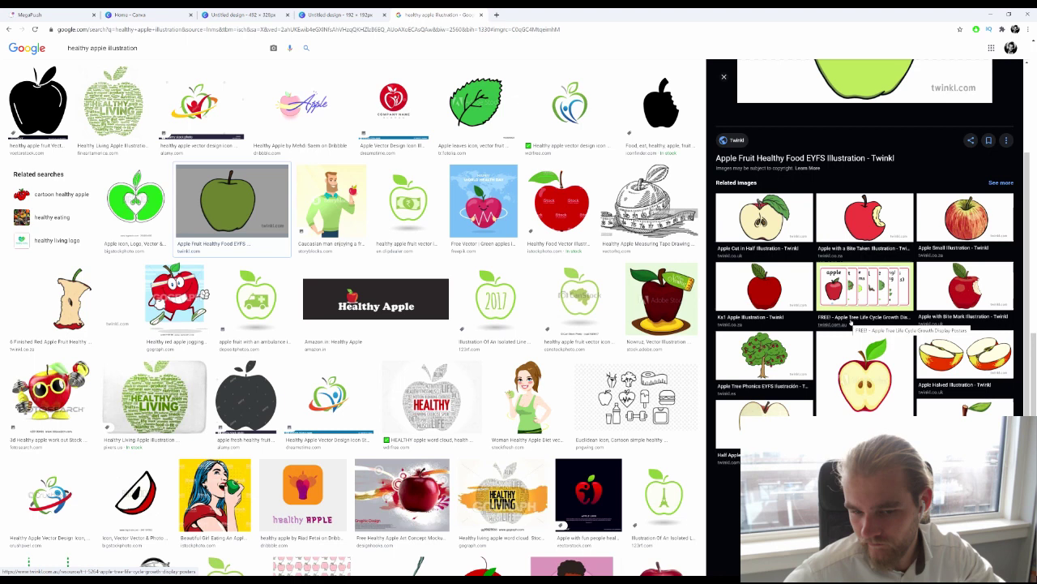
pyautogui.click(528, 397)
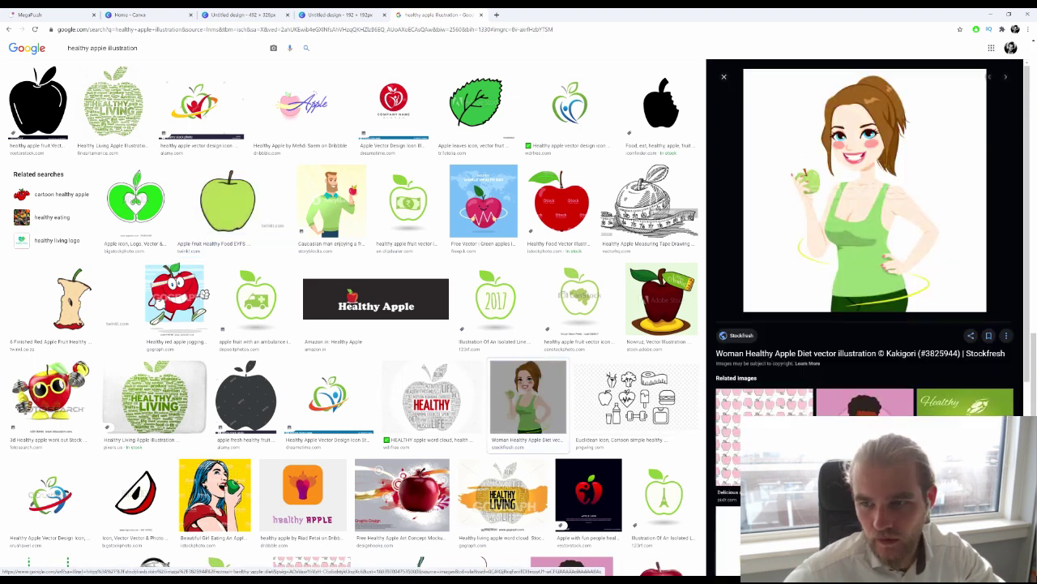
pyautogui.scroll(-3, 865, 276)
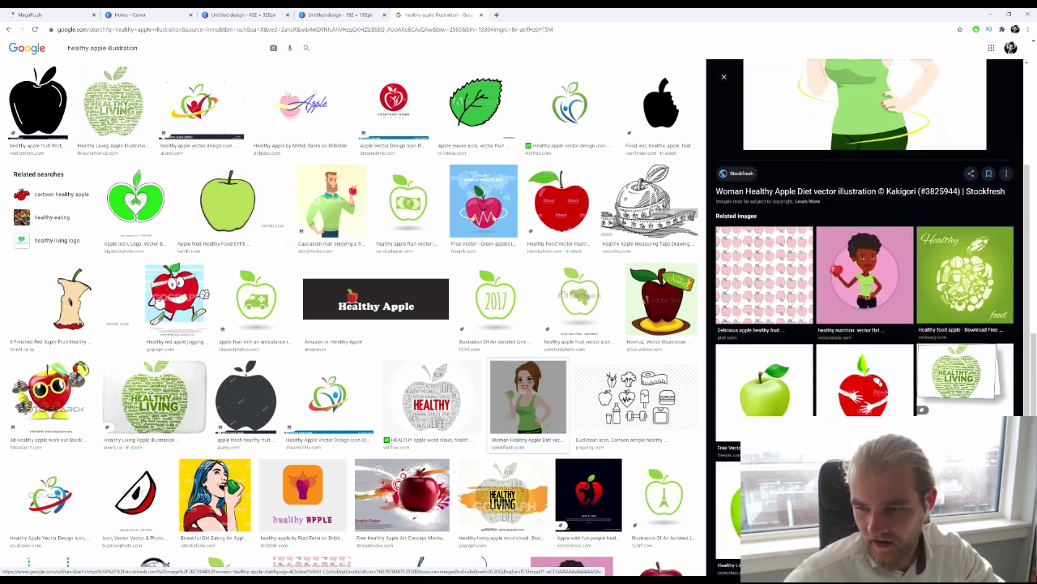
pyautogui.click(865, 275)
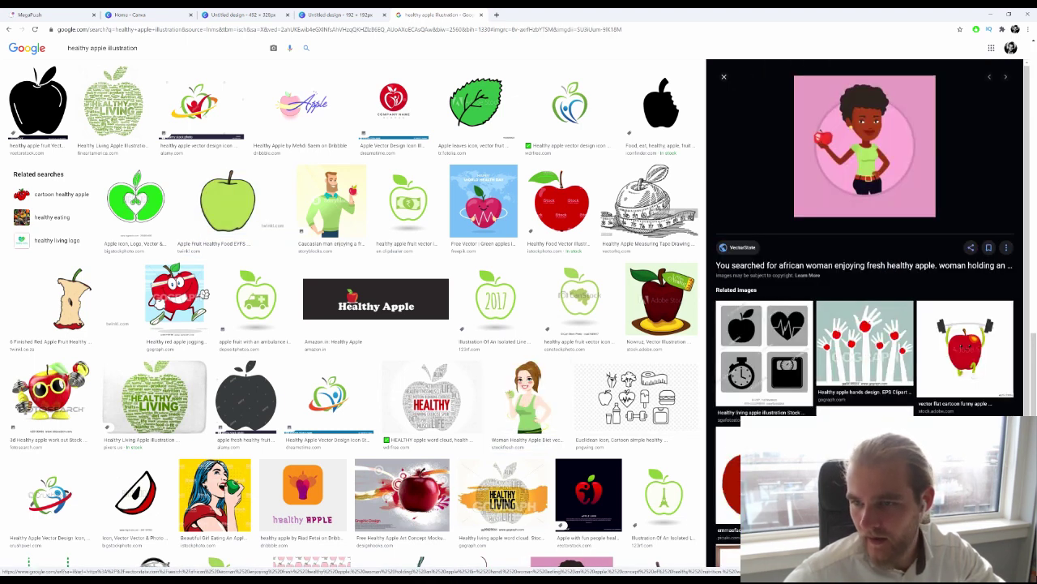
# Step: Open the pink illustration of the woman holding a red apple in its own browser tab and save the image to disk
pyautogui.rightClick(911, 183)
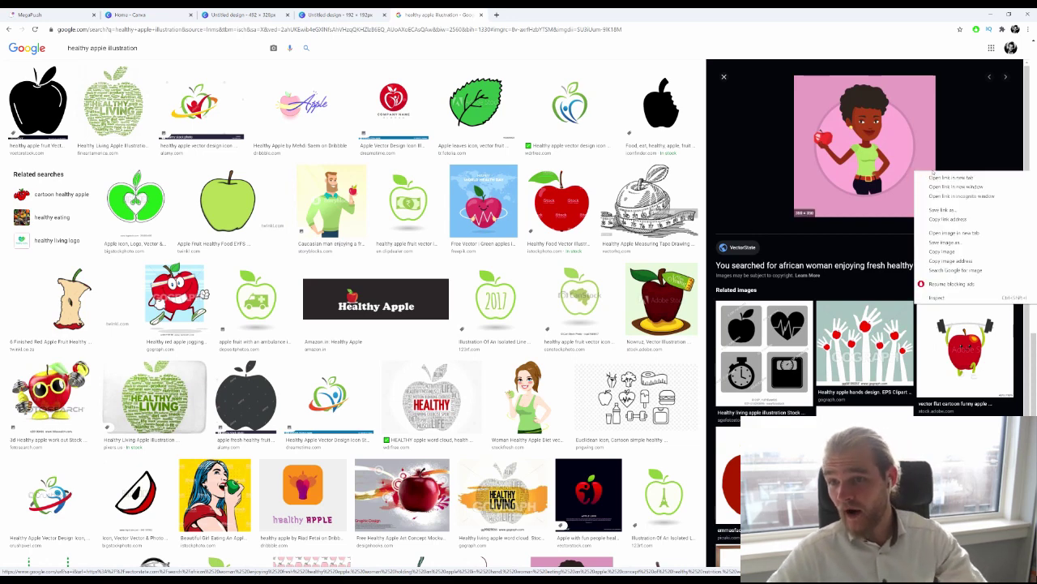
pyautogui.click(955, 233)
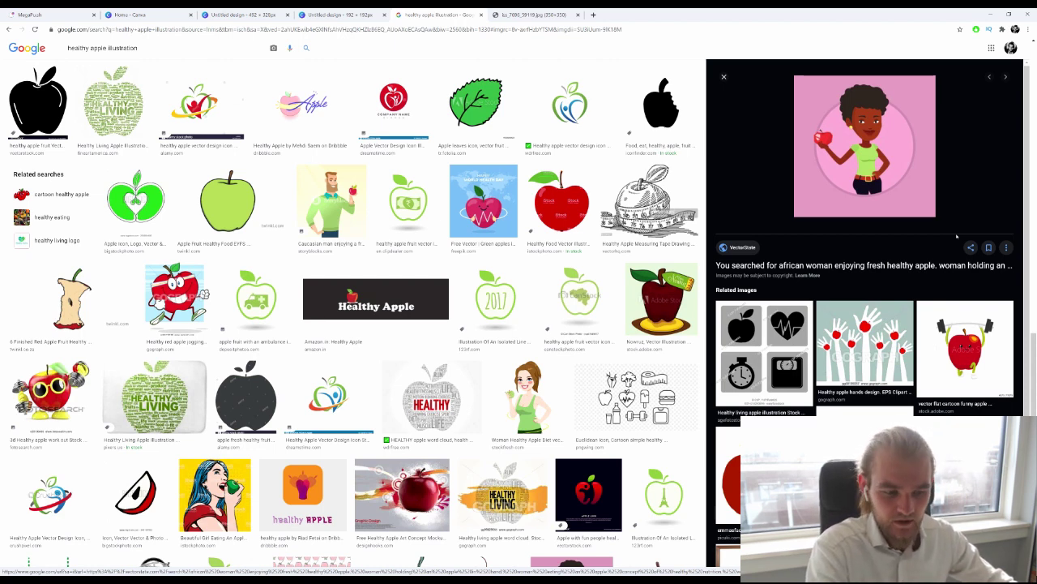
pyautogui.rightClick(940, 140)
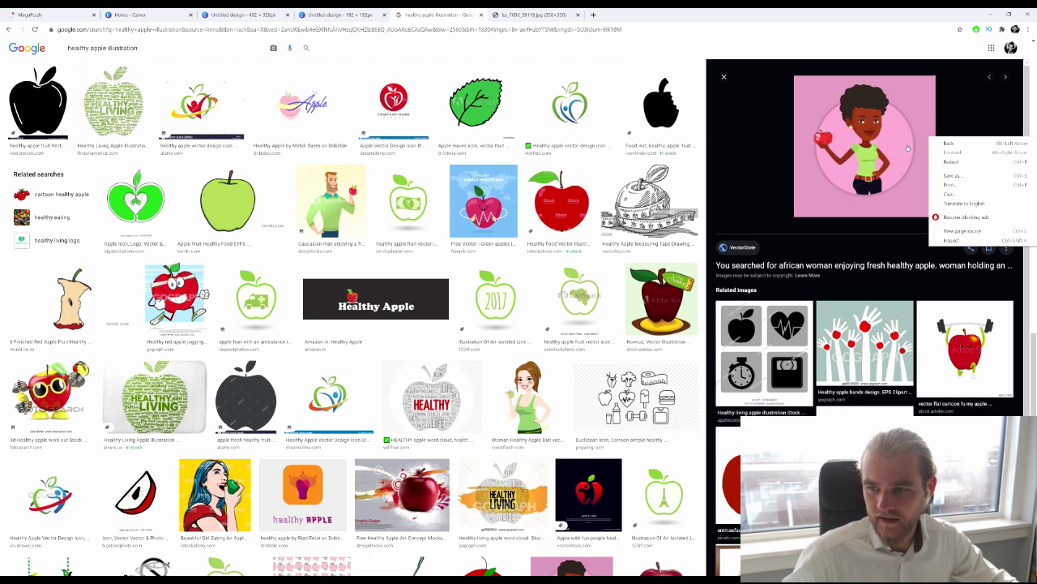
pyautogui.rightClick(910, 142)
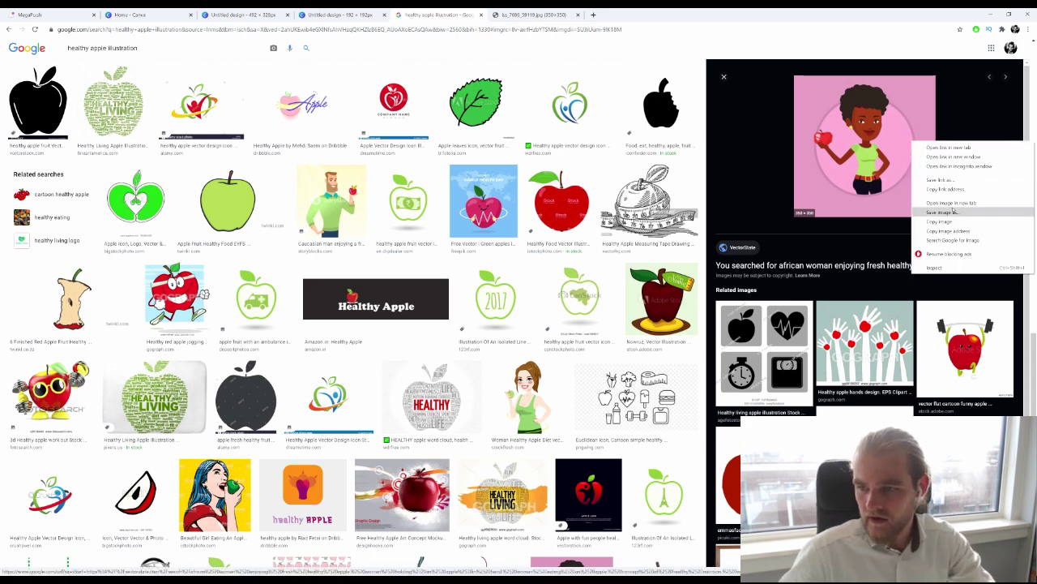
pyautogui.click(954, 211)
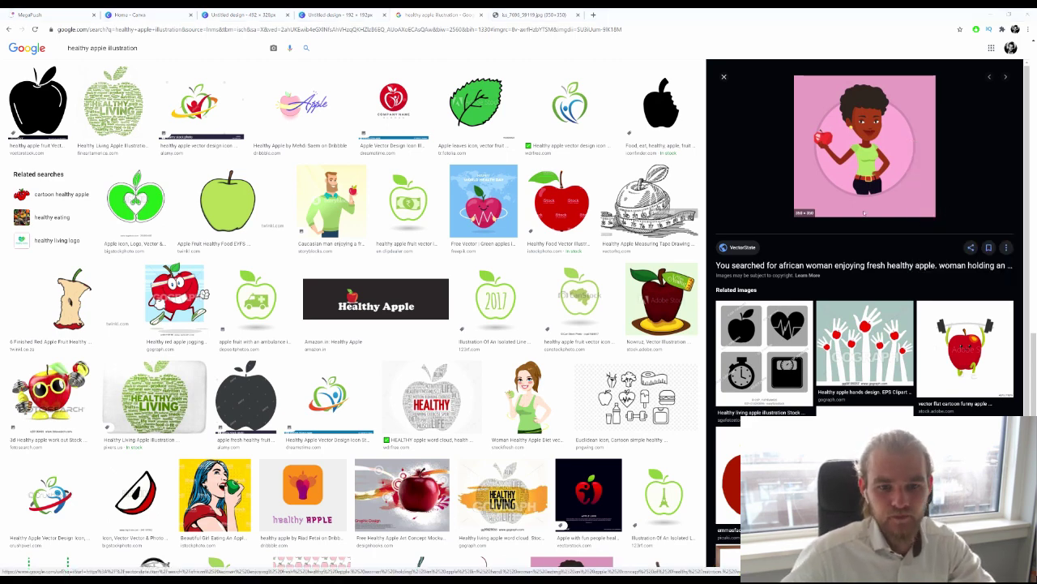
# Step: Upload the saved apple-woman illustration to the 192 × 192 px Canva design and fill the whole canvas with it
pyautogui.hotkey('ctrl', 'shift', 'Tab')
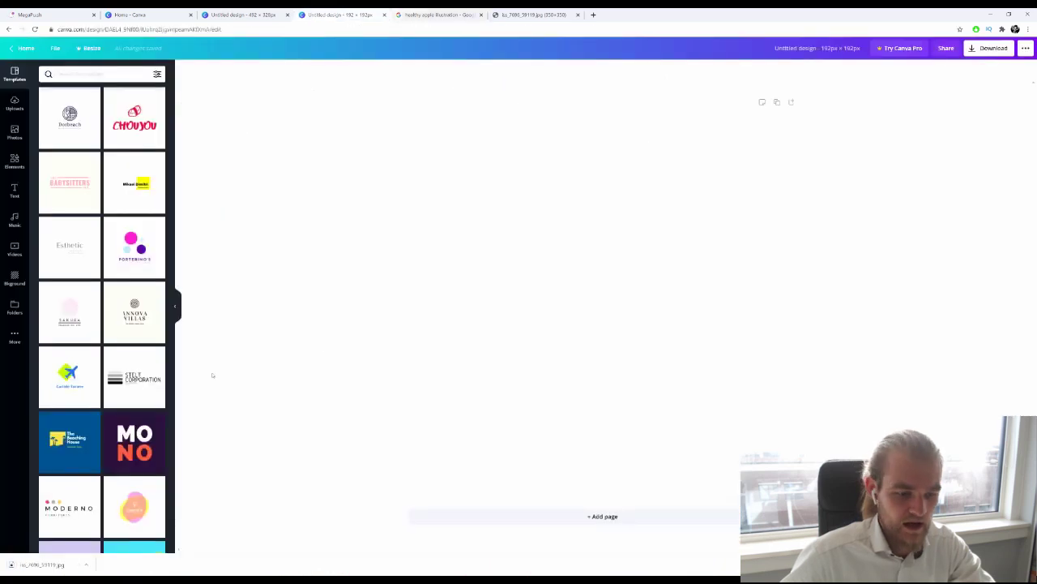
pyautogui.moveTo(33, 564); pyautogui.dragTo(102, 229)
pyautogui.moveTo(62, 120); pyautogui.dragTo(413, 216)
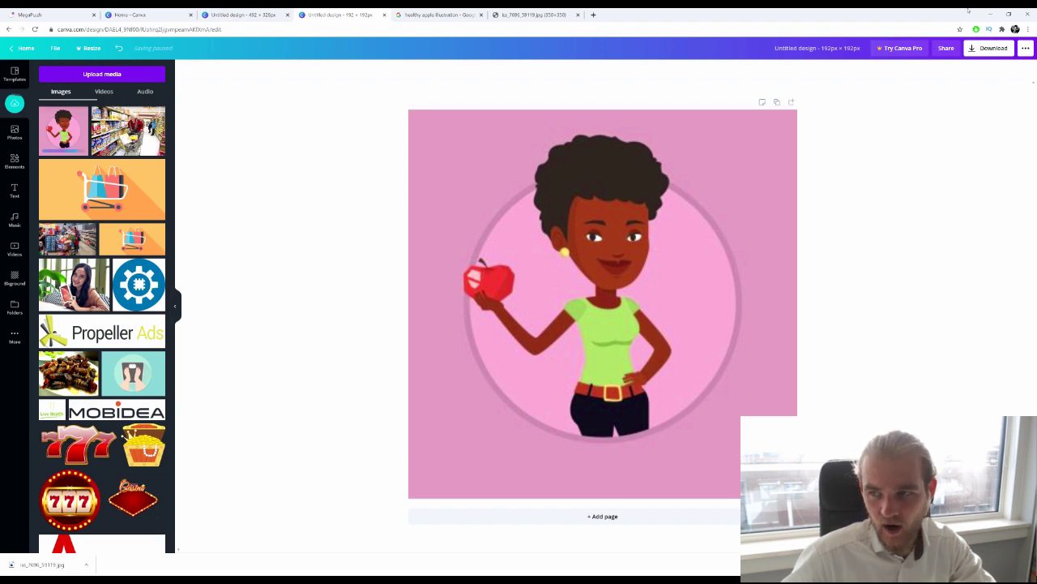
# Step: Download the icon design from Canva, close it, and add the downloaded PNG as the 192x192 icon of the MegaPu.sh campaign
pyautogui.click(991, 48)
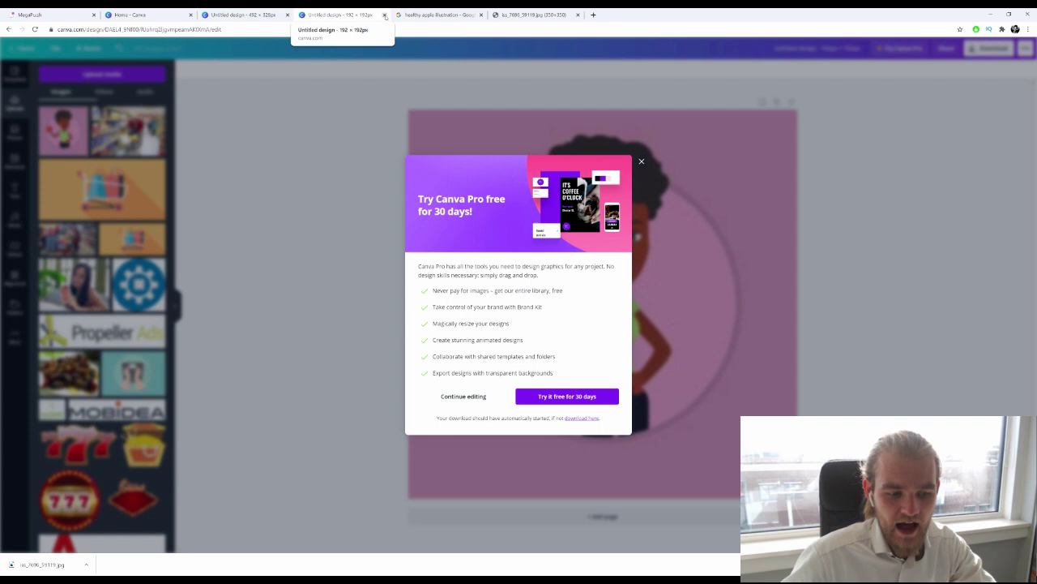
pyautogui.click(384, 14)
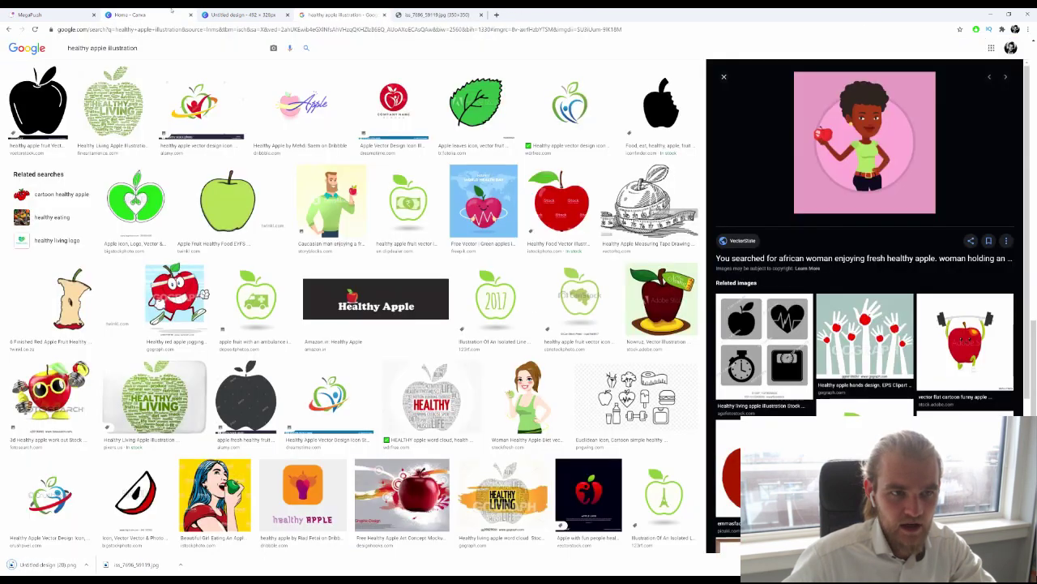
pyautogui.click(171, 11)
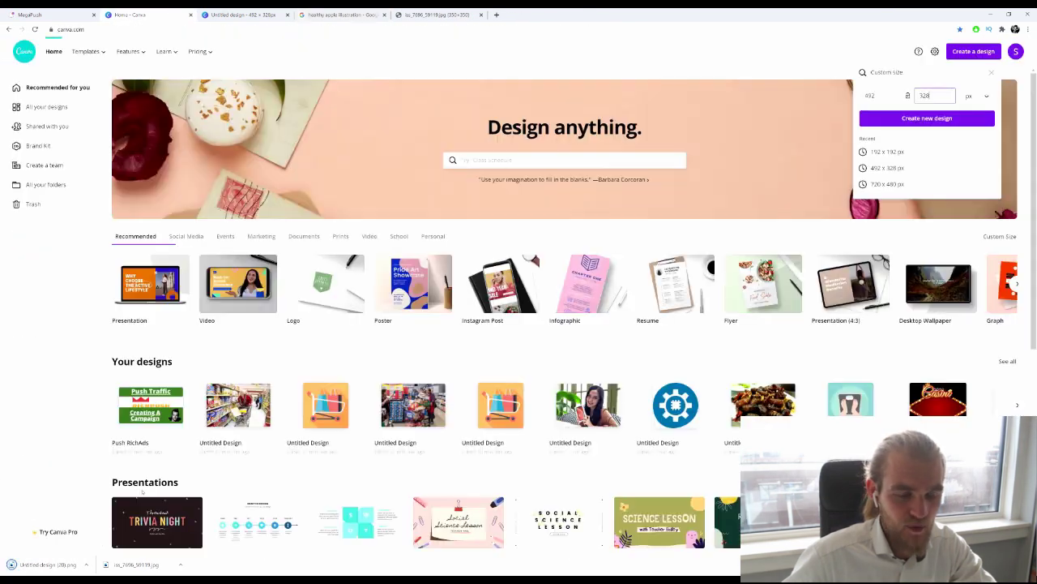
pyautogui.click(29, 13)
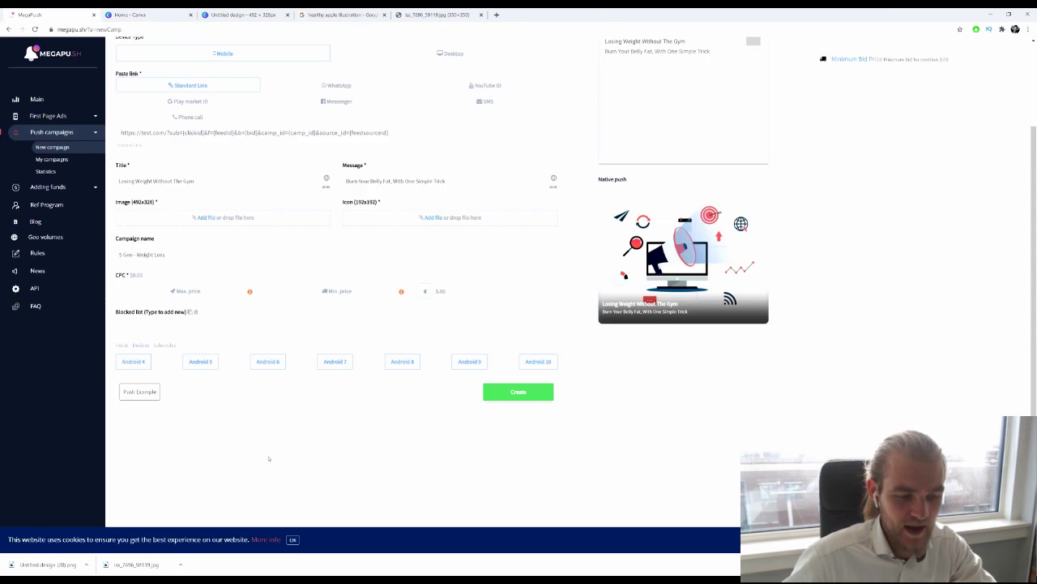
pyautogui.moveTo(47, 564); pyautogui.dragTo(456, 222)
pyautogui.click(685, 250)
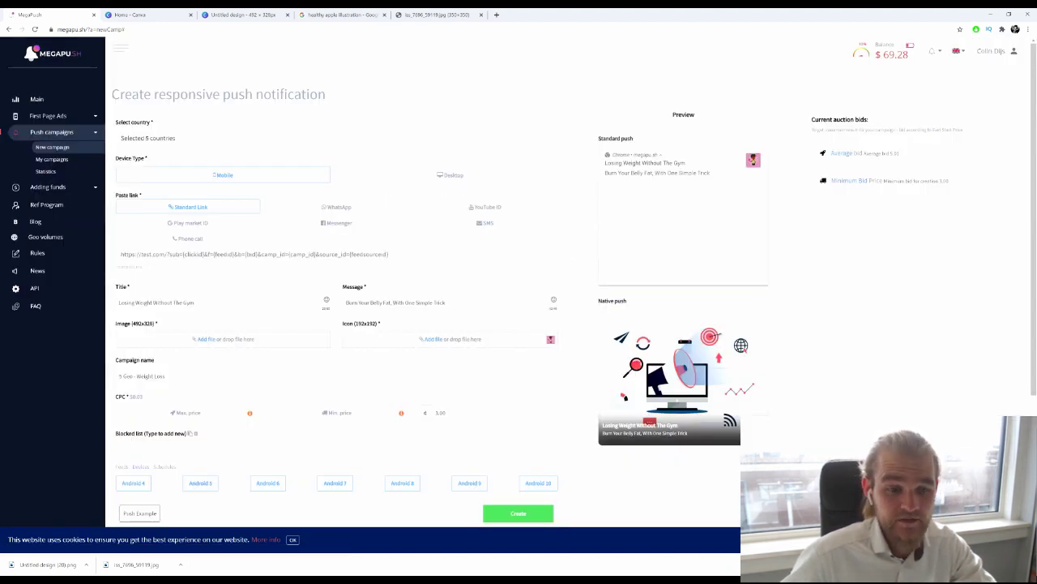
pyautogui.click(257, 12)
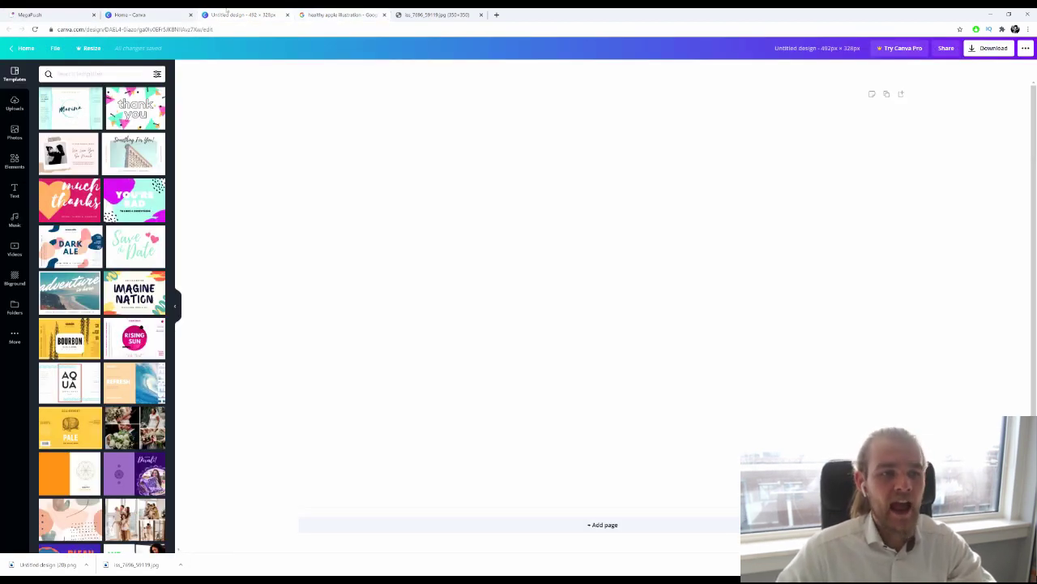
pyautogui.click(27, 11)
pyautogui.scroll(-2, 116, 250)
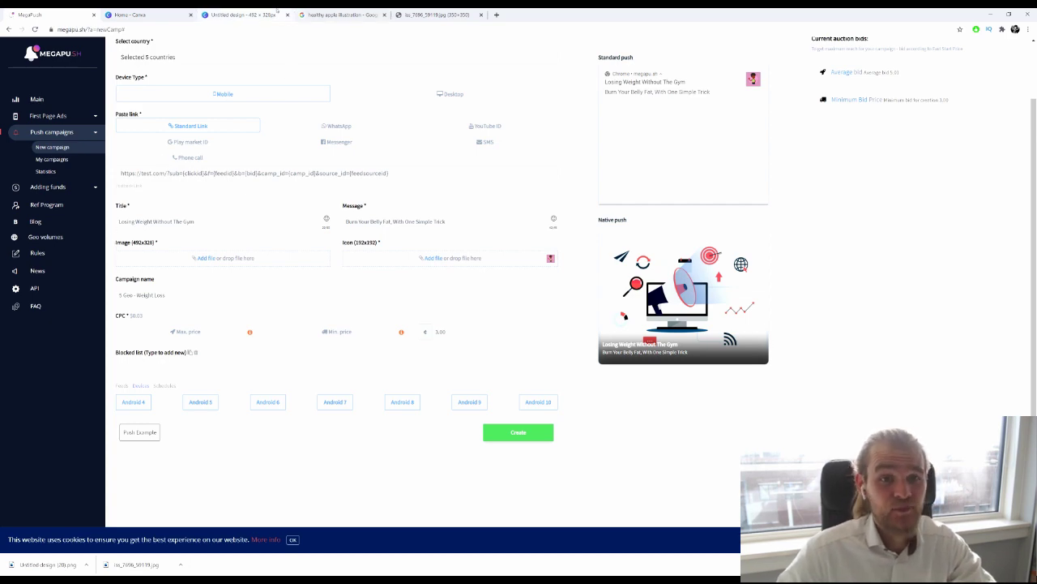
# Step: Search Google Images for "Before and after weight loss drastic"
pyautogui.click(361, 14)
pyautogui.doubleClick(183, 48)
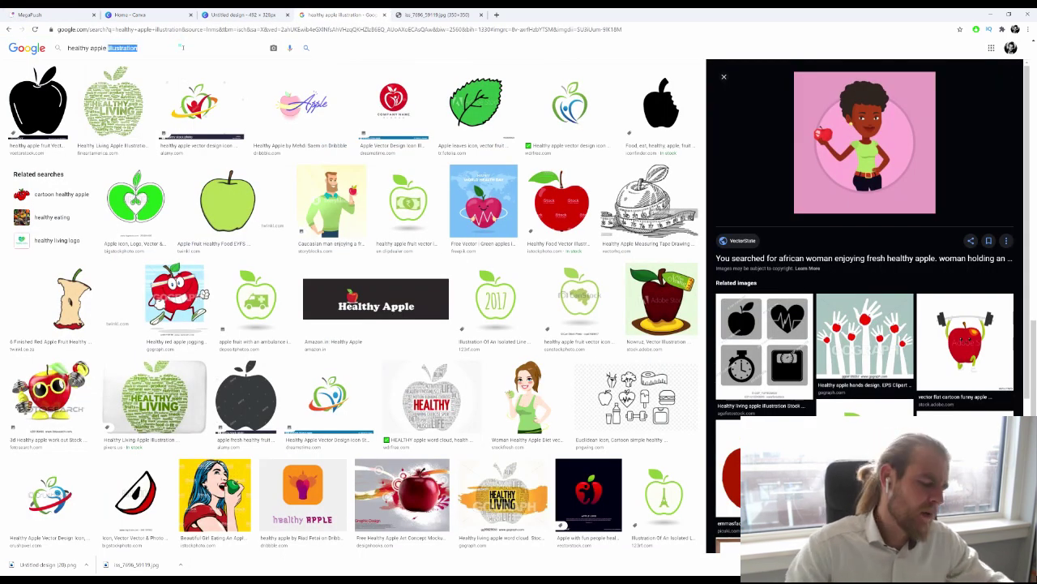
pyautogui.hotkey('ctrl', 'a')
pyautogui.write('Bef')
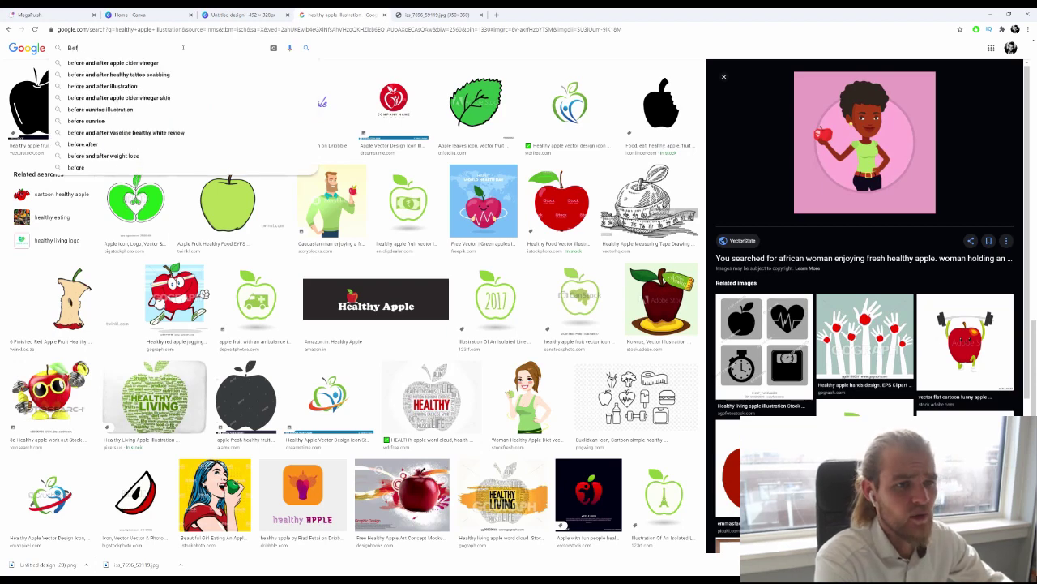
pyautogui.write('ore and a')
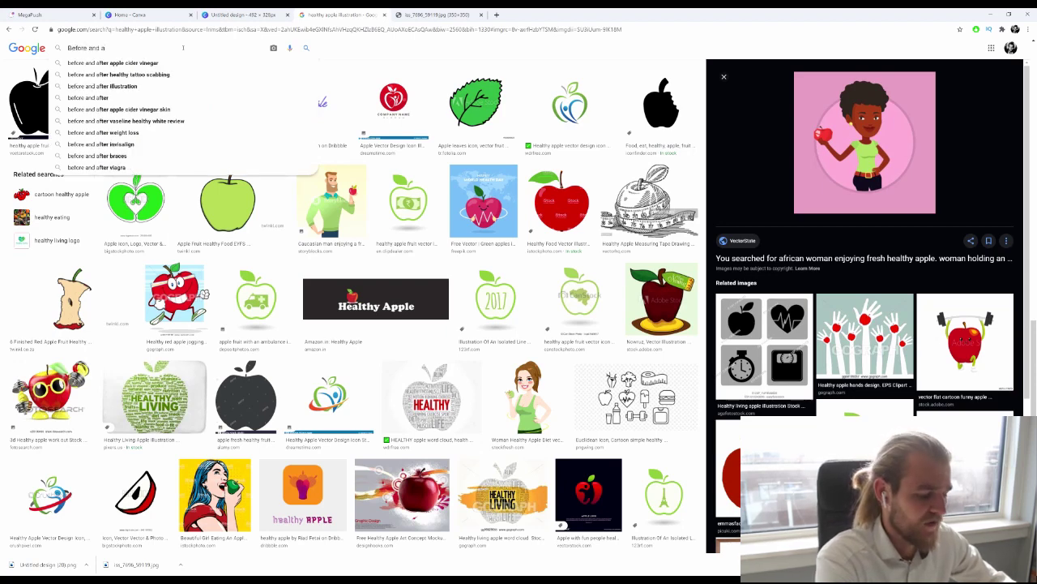
pyautogui.write('fter weig')
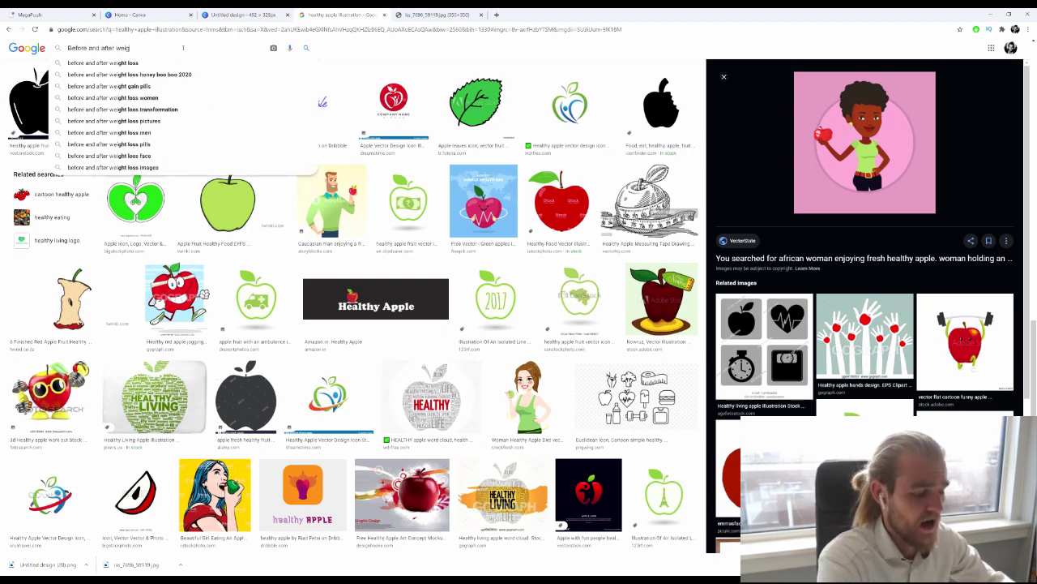
pyautogui.write('ht loss drastic')
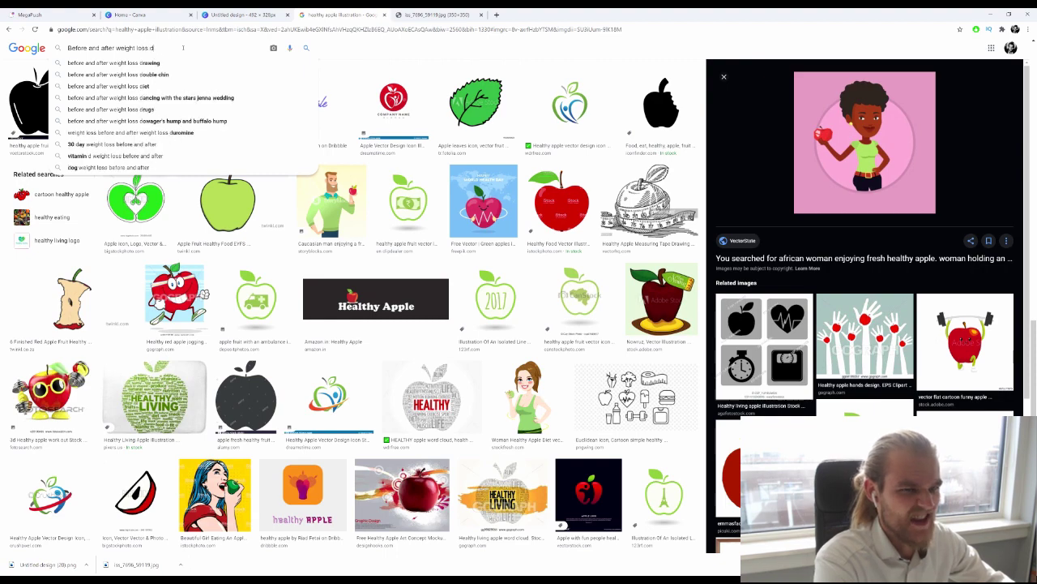
pyautogui.press('Return')
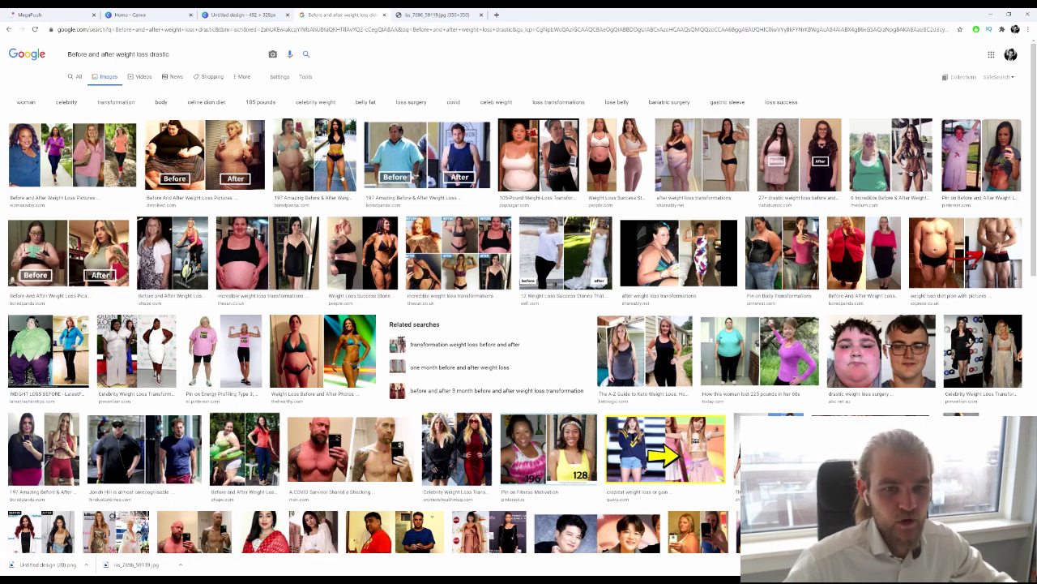
# Step: Preview before-and-after photo pairs for the campaign image, including the labelled pair, the woman in the red cardigan, and the woman in the red dress
pyautogui.scroll(-1, 519, 324)
pyautogui.scroll(1, 518, 324)
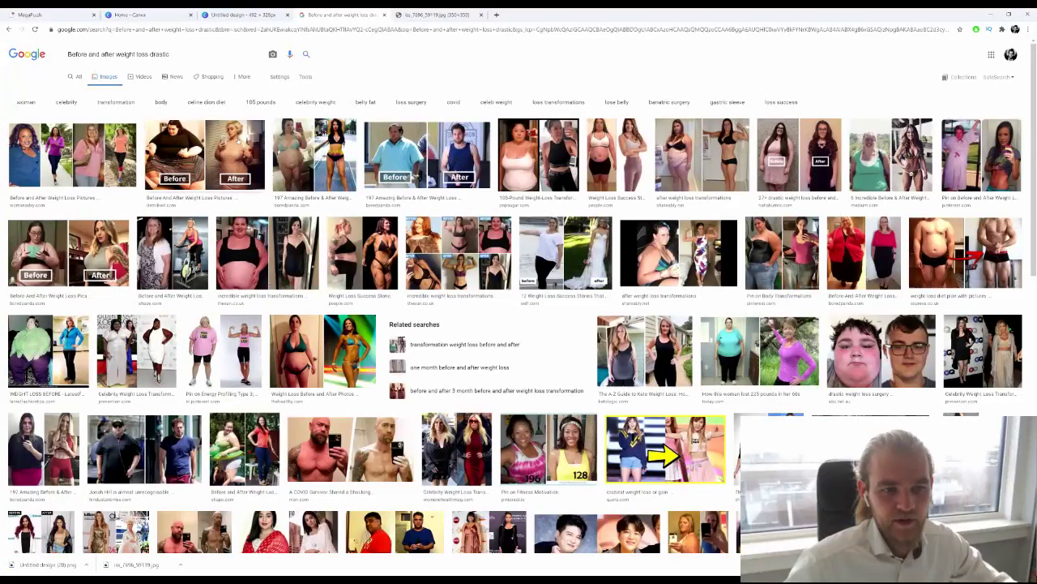
pyautogui.click(204, 154)
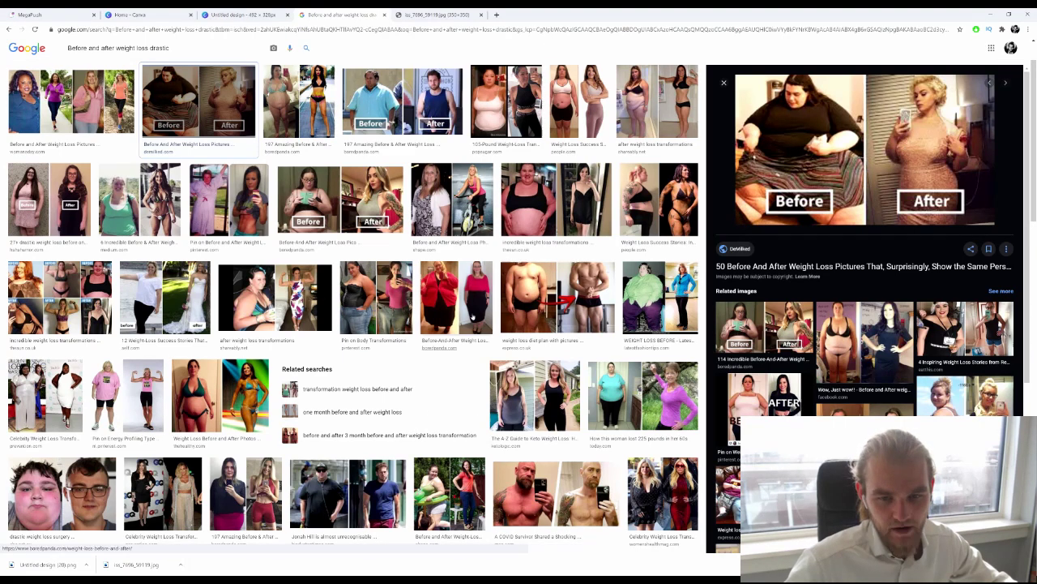
pyautogui.click(456, 298)
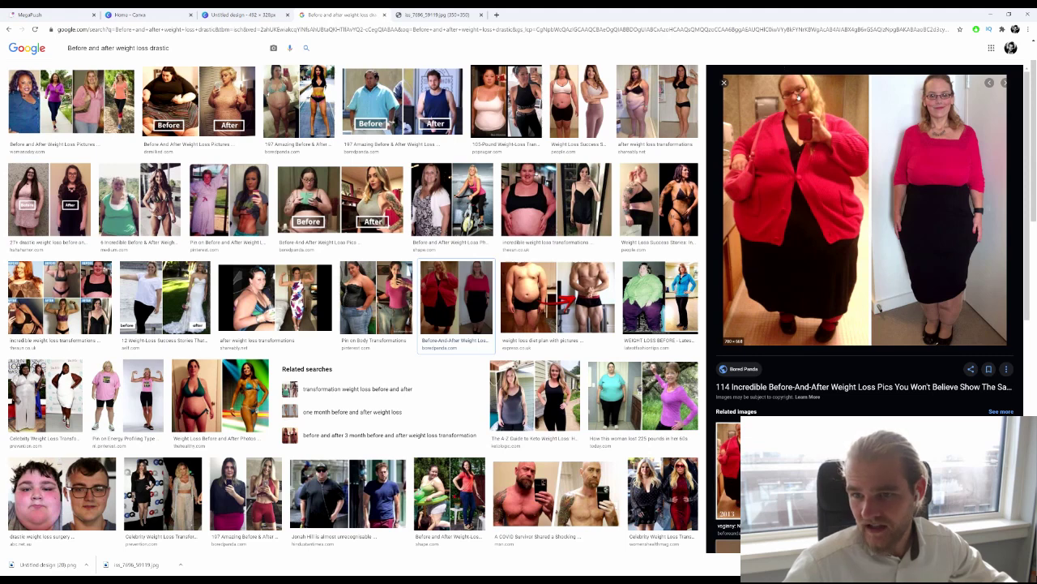
pyautogui.scroll(-4, 863, 292)
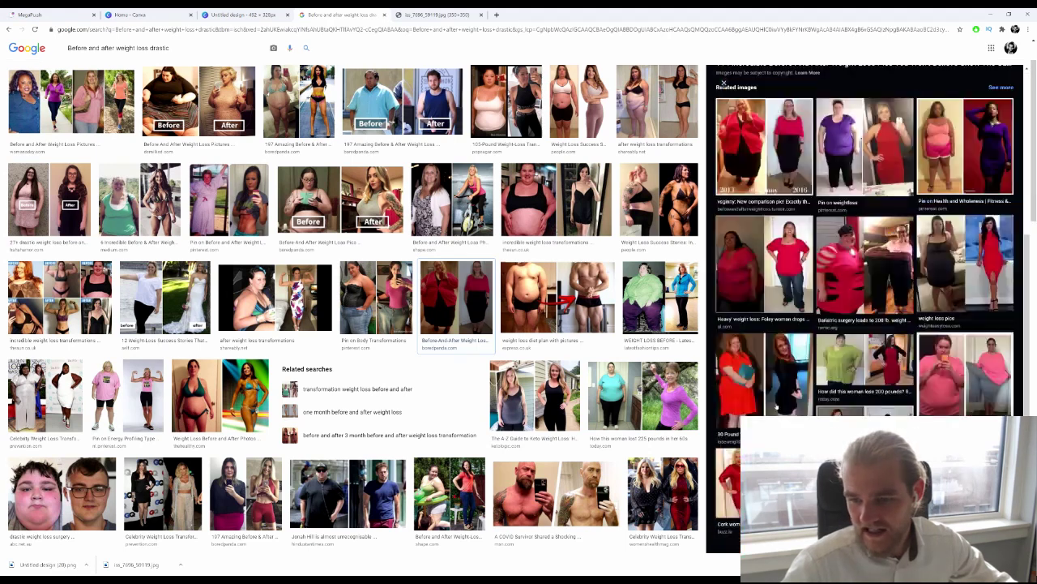
pyautogui.scroll(-2, 898, 402)
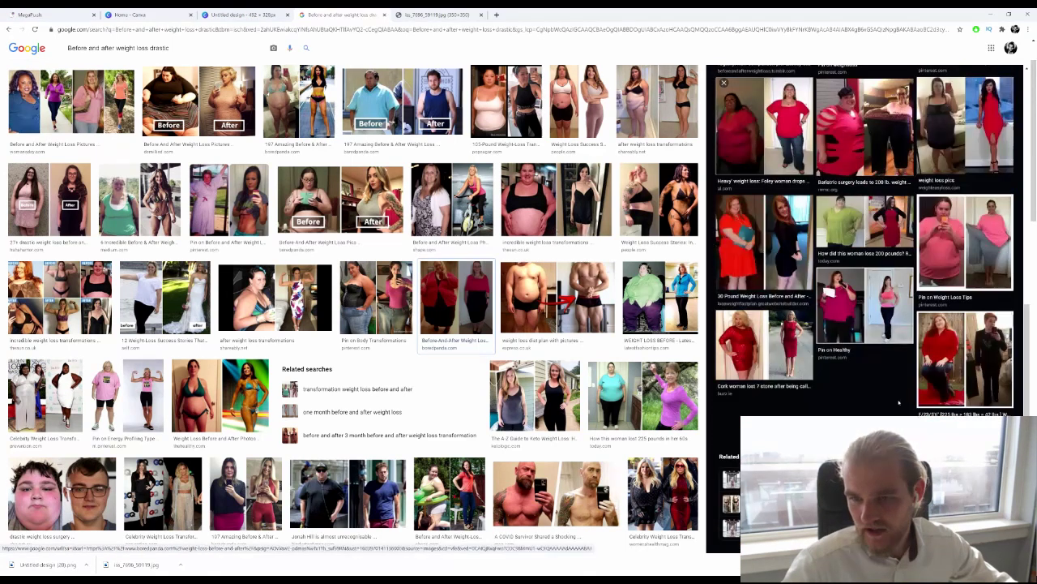
pyautogui.click(774, 260)
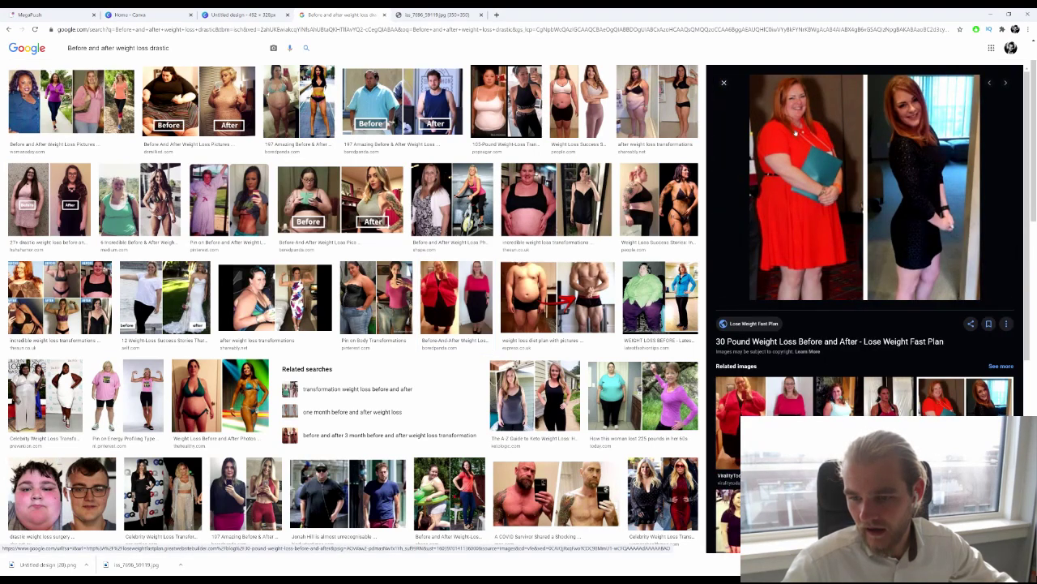
# Step: Look through the related before-and-after photos, previewing the pair with the green bikini and checking its related images
pyautogui.scroll(-3, 994, 250)
pyautogui.scroll(-1, 865, 308)
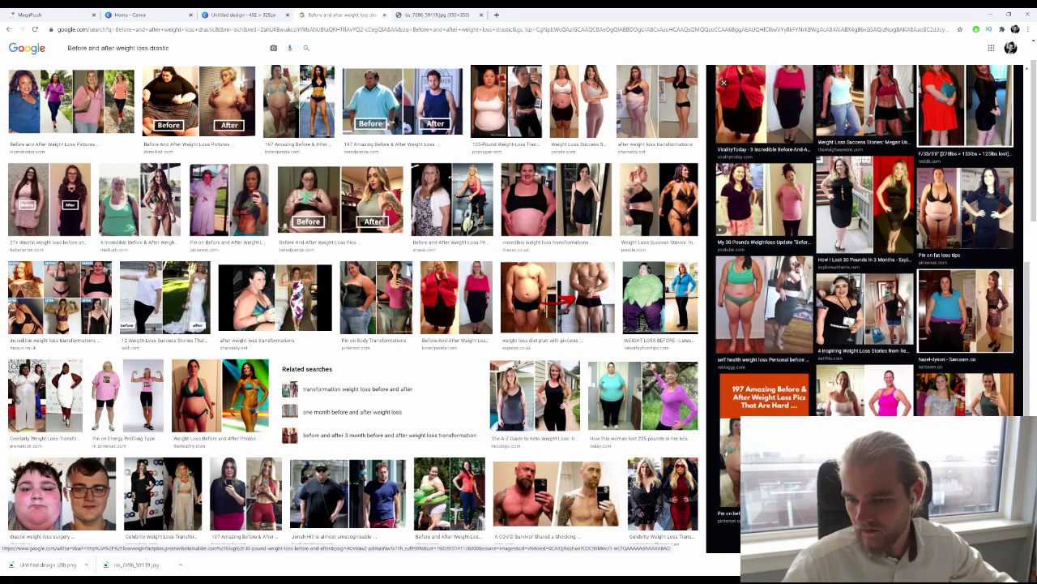
pyautogui.scroll(-1, 787, 278)
pyautogui.click(793, 288)
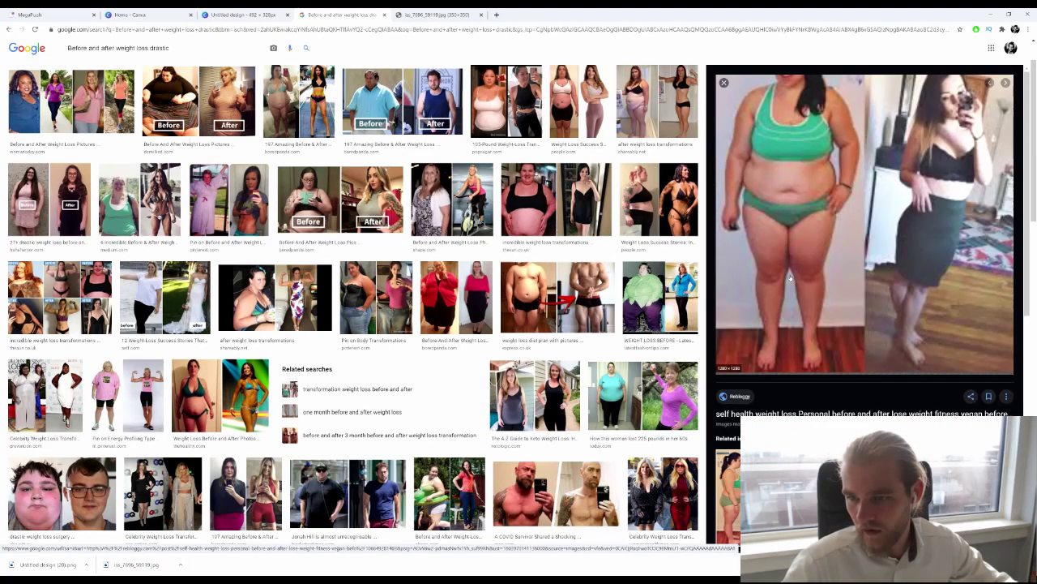
pyautogui.scroll(-3, 796, 282)
pyautogui.scroll(-2, 795, 282)
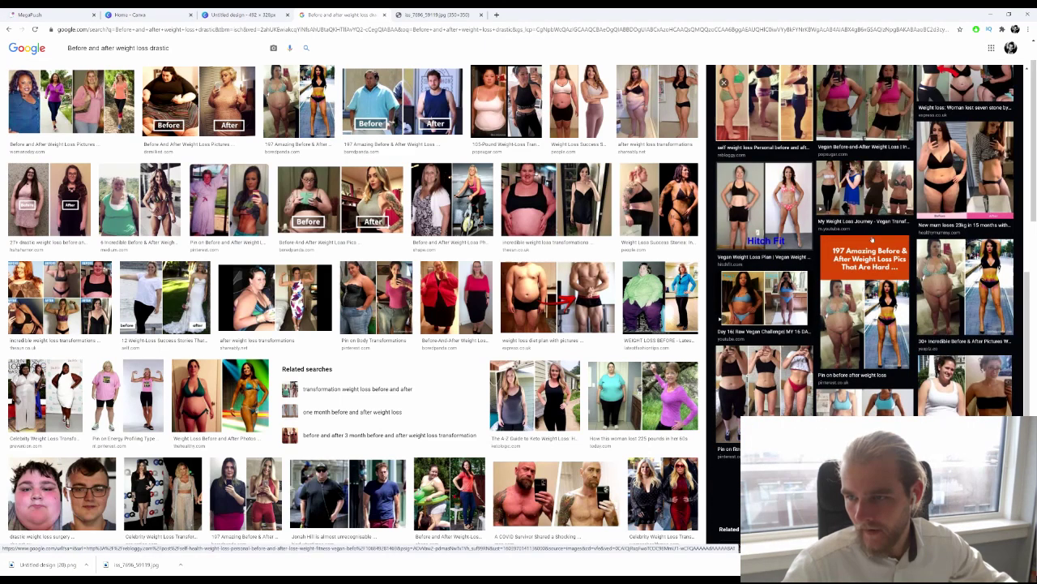
pyautogui.scroll(-2, 953, 254)
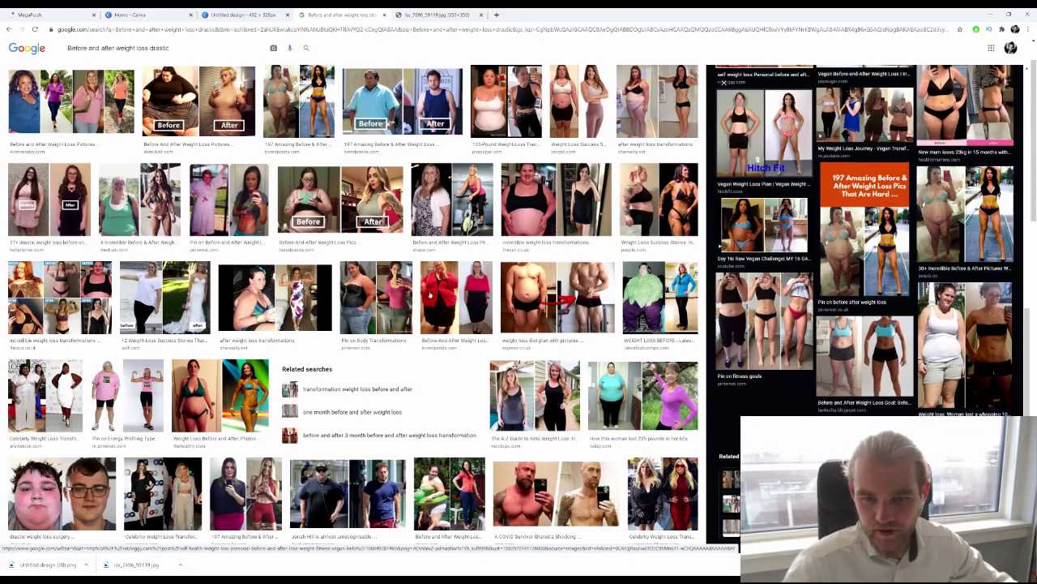
# Step: Look through the main image results for further before-and-after weight loss pairs suitable for the campaign image
pyautogui.scroll(-1, 431, 296)
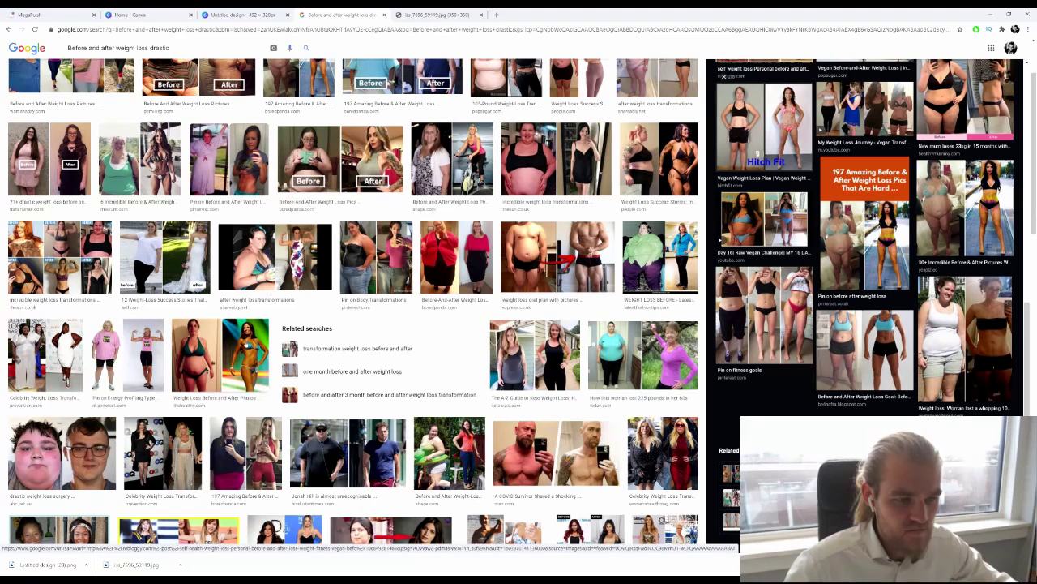
pyautogui.scroll(-5, 246, 345)
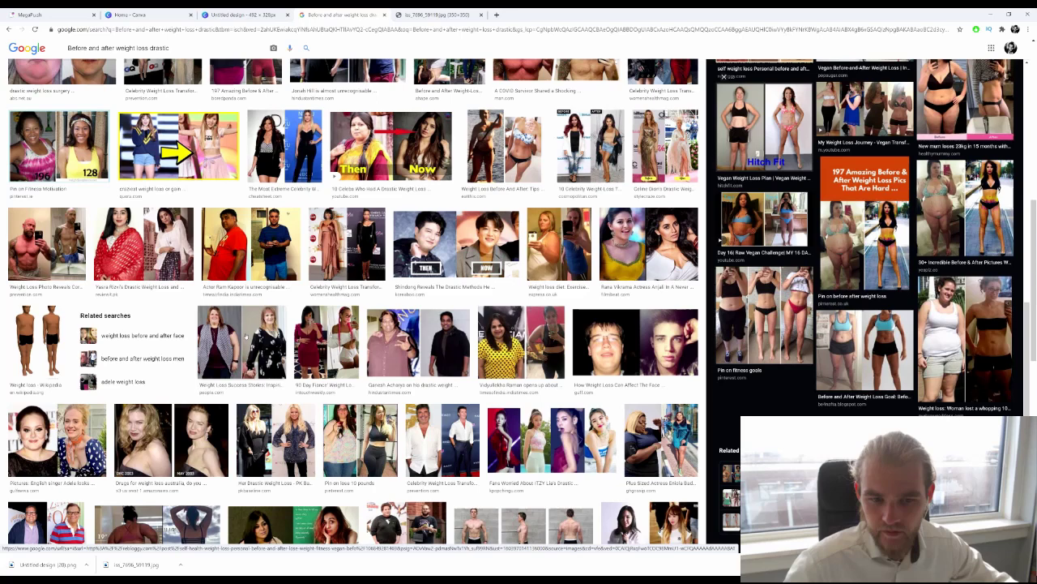
pyautogui.scroll(-2, 254, 326)
pyautogui.scroll(-2, 251, 327)
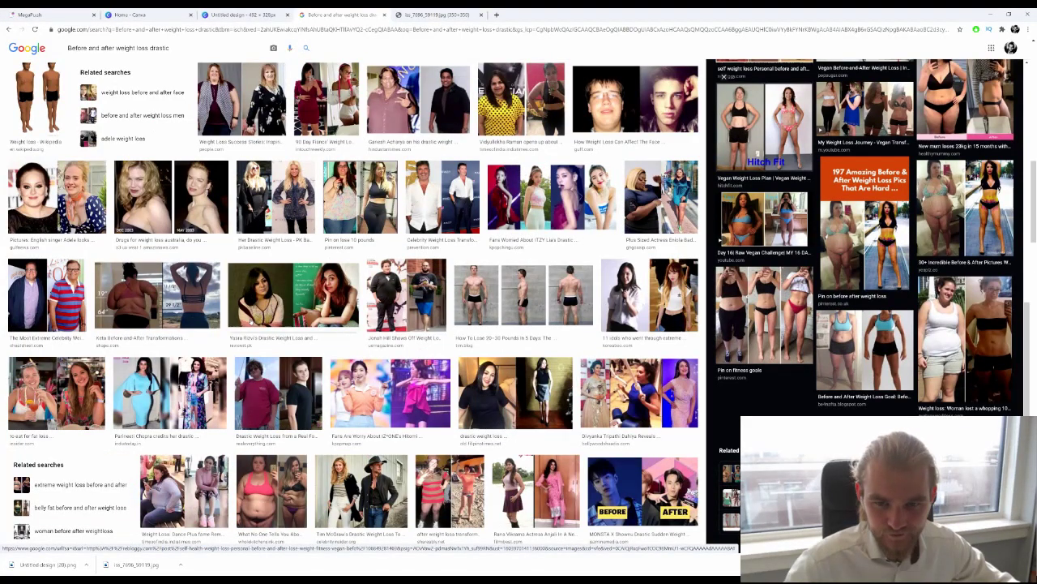
pyautogui.scroll(-3, 253, 323)
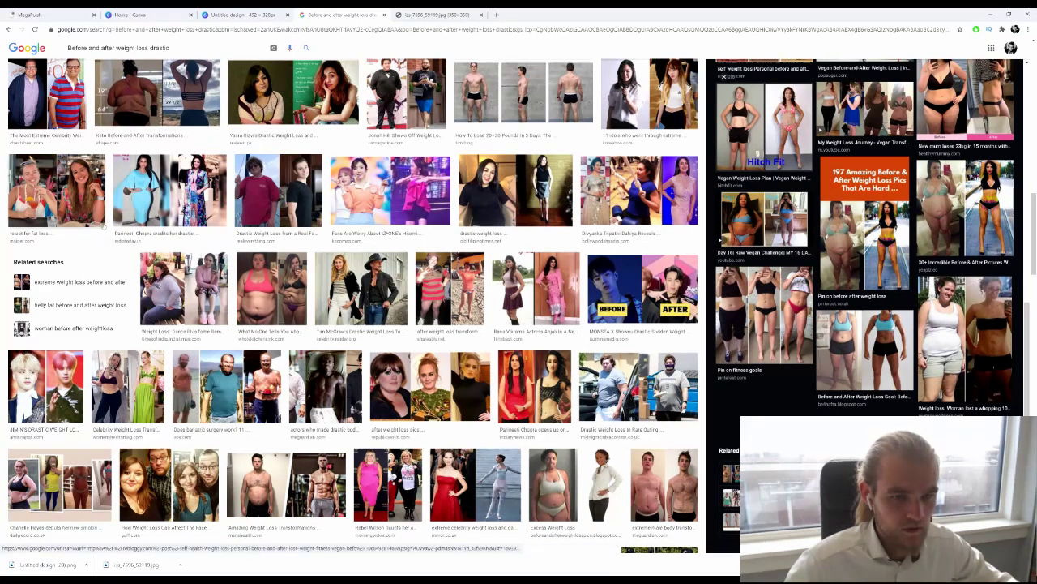
pyautogui.scroll(-3, 320, 307)
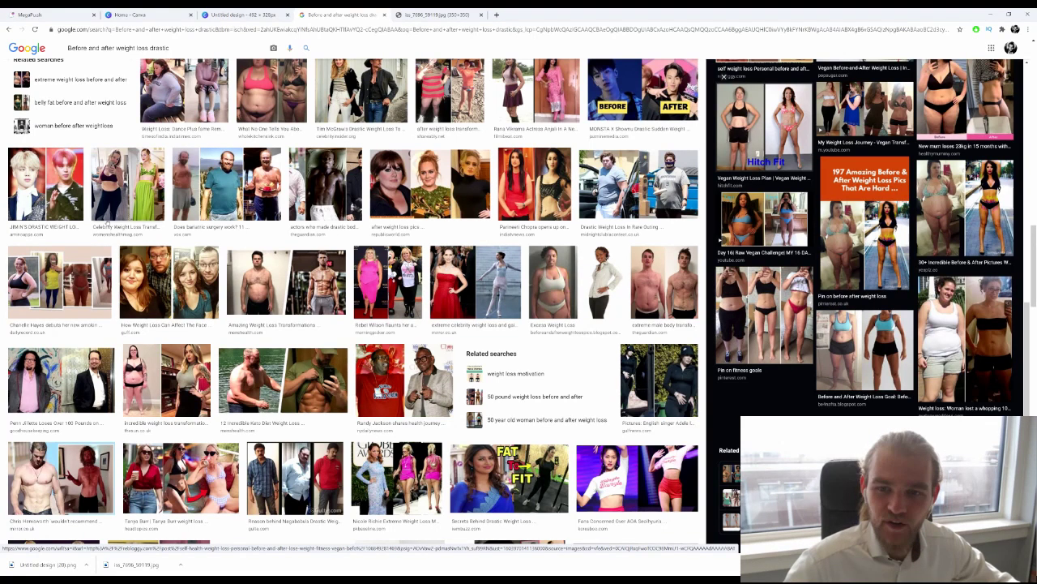
pyautogui.scroll(-1, 109, 223)
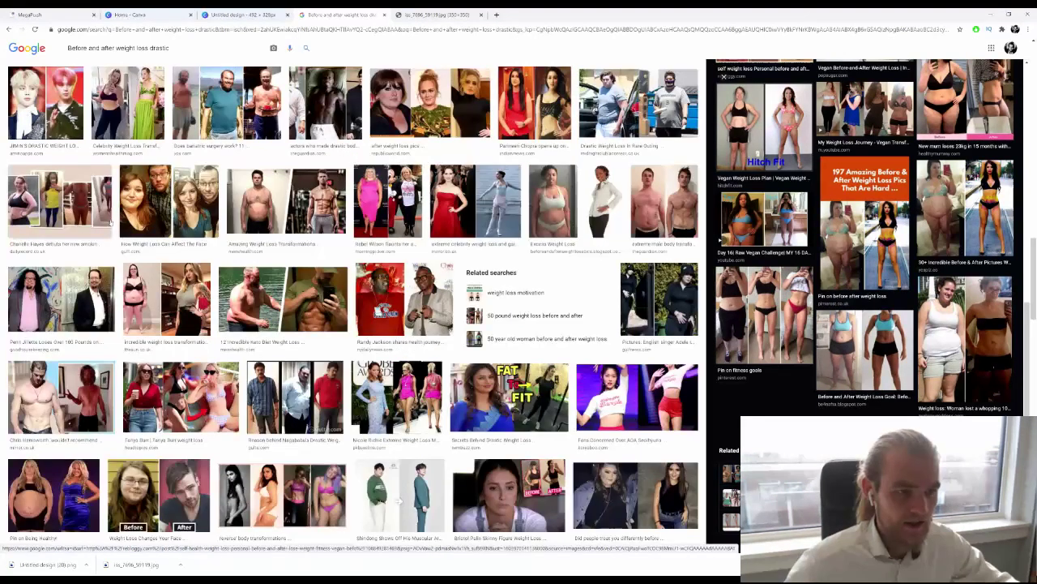
pyautogui.scroll(-3, 111, 223)
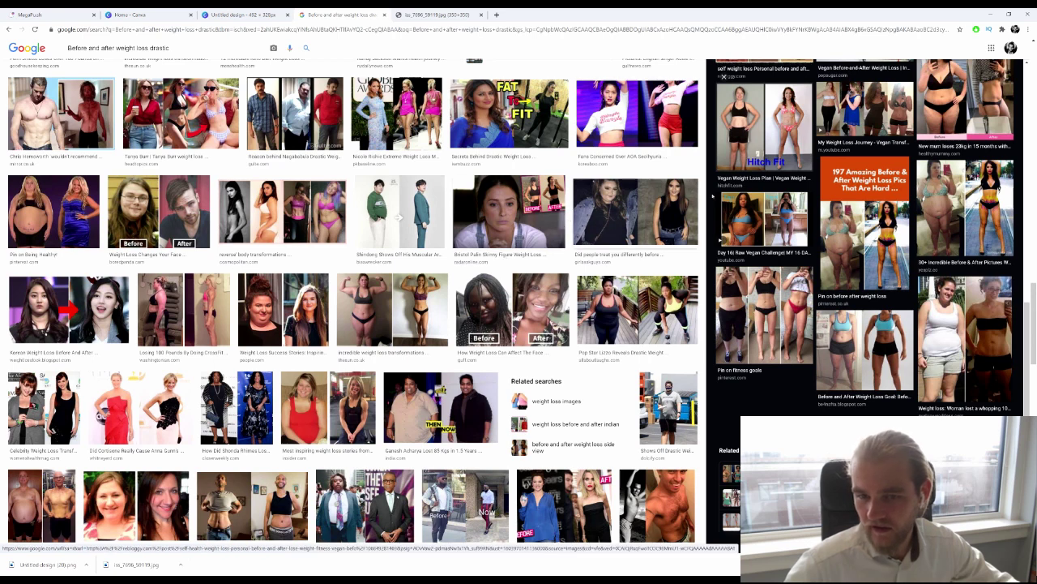
# Step: Preview the denim jacket pair and its related pair in black tops and jeans, check the related images, and open the full related set
pyautogui.click(663, 205)
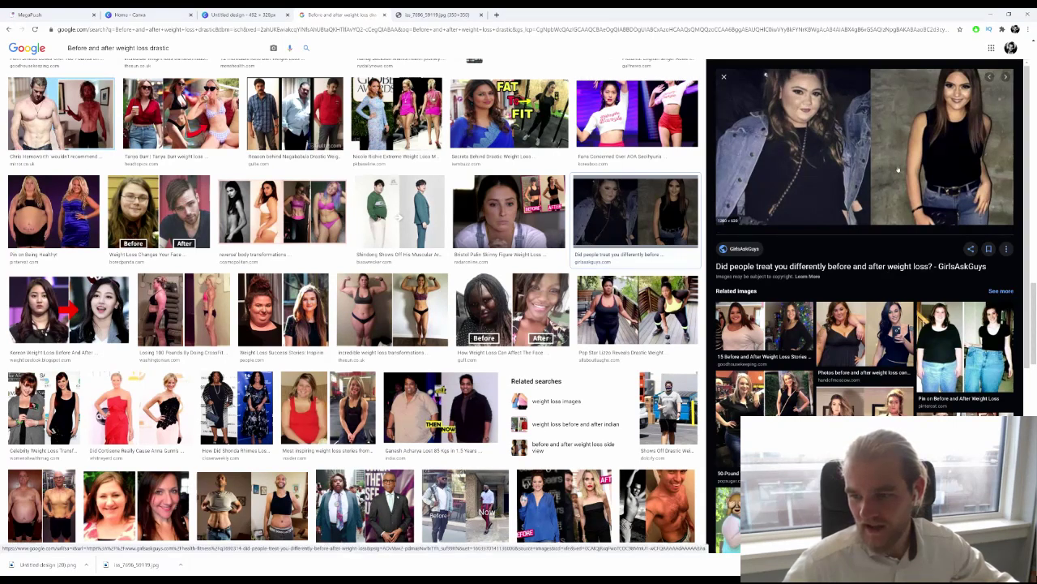
pyautogui.click(964, 348)
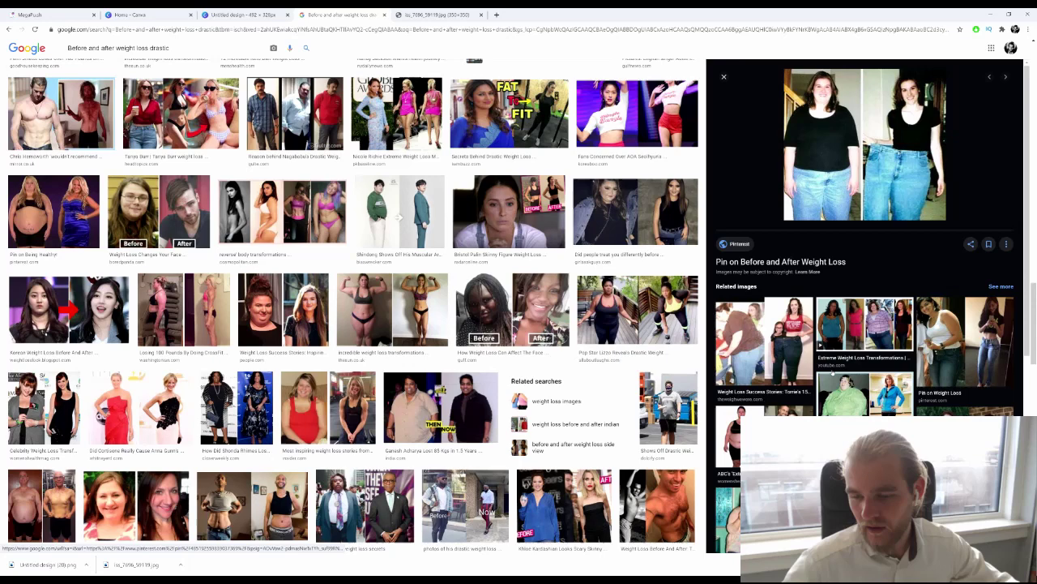
pyautogui.scroll(-1, 829, 332)
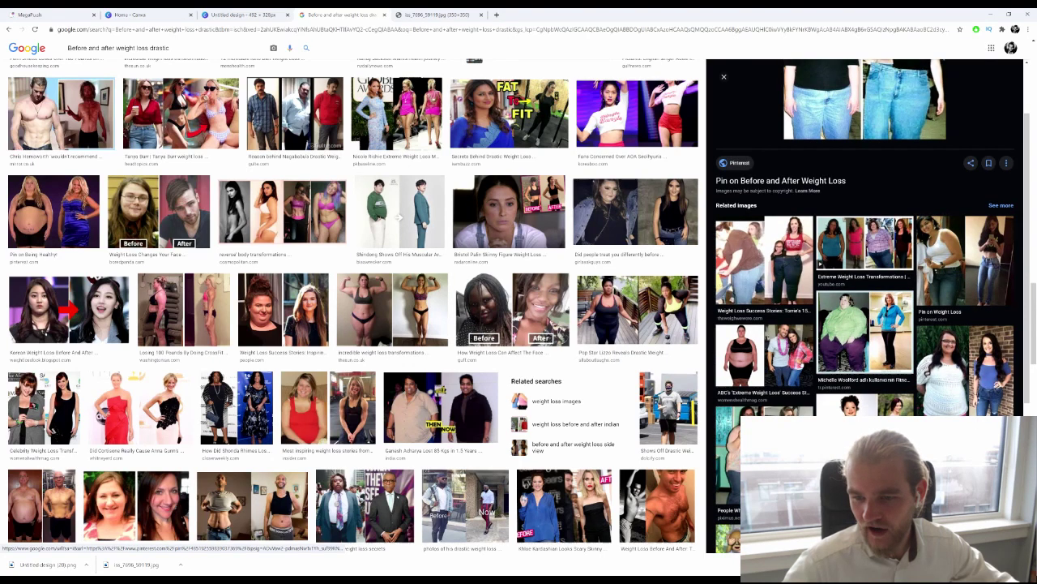
pyautogui.scroll(-2, 829, 333)
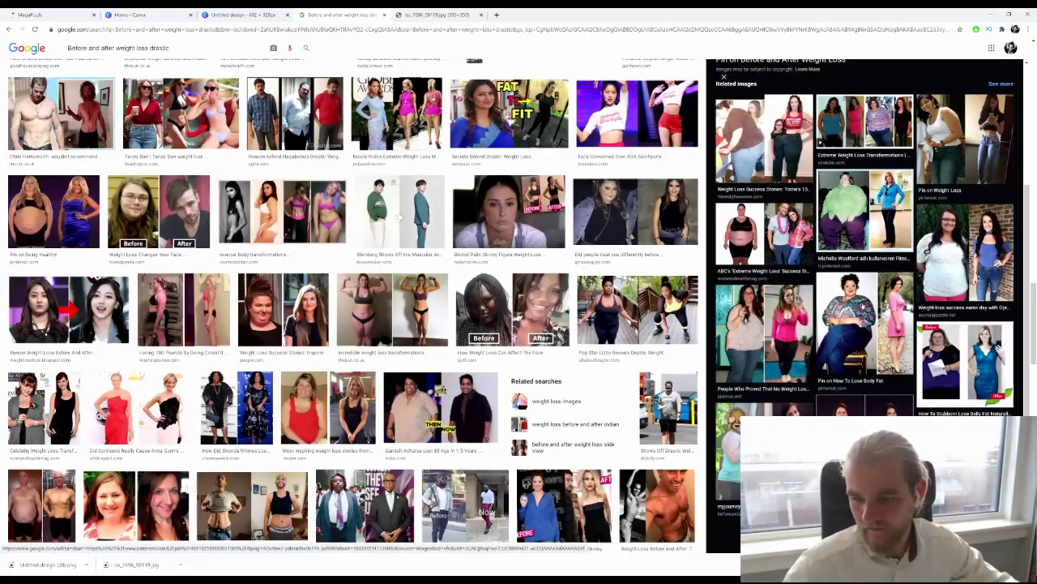
pyautogui.scroll(-2, 829, 332)
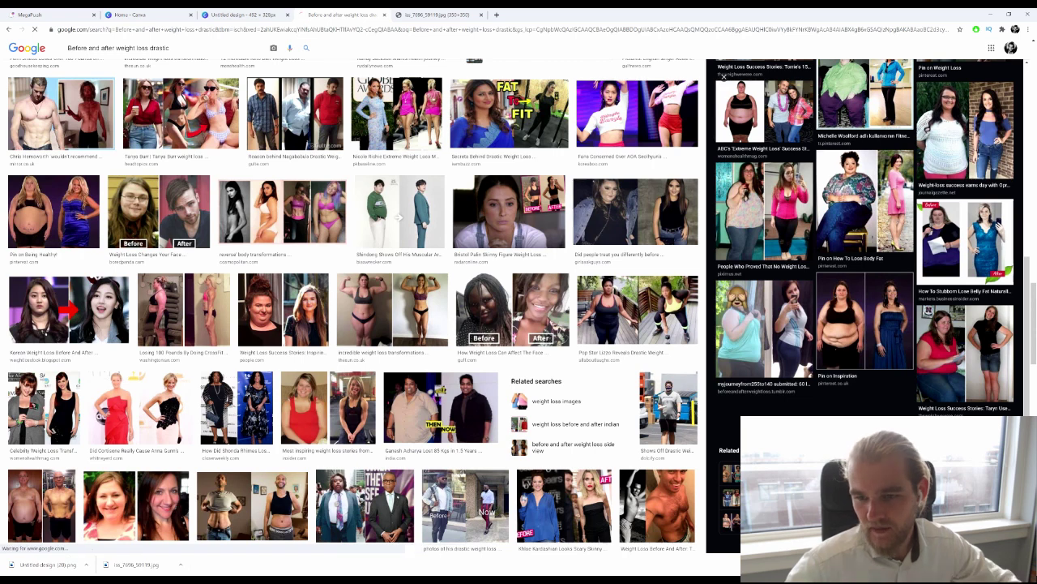
pyautogui.click(865, 324)
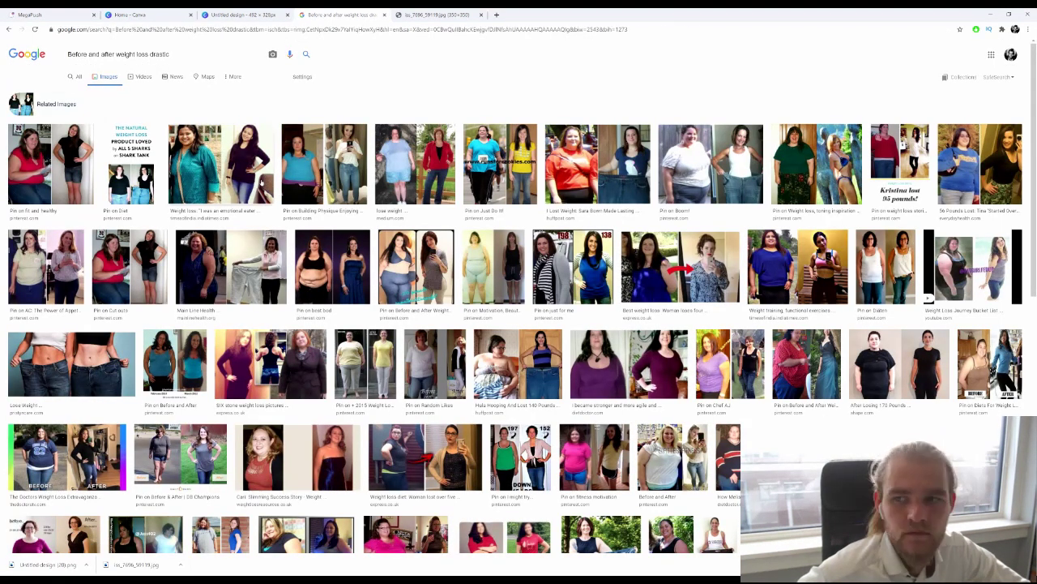
# Step: Preview the before-and-after pair with the teal tunic and check its related images
pyautogui.click(261, 183)
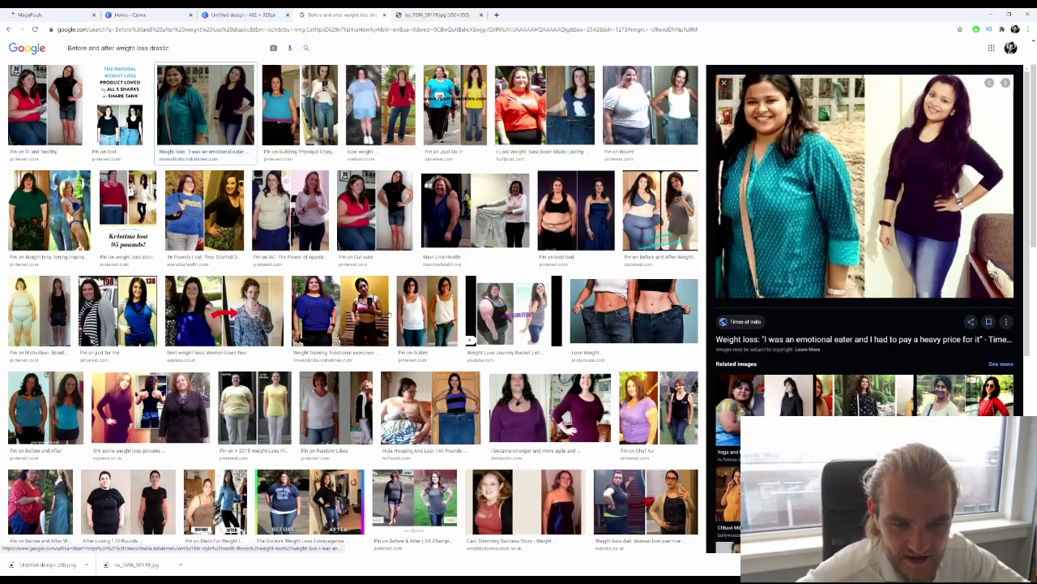
pyautogui.scroll(-1, 388, 306)
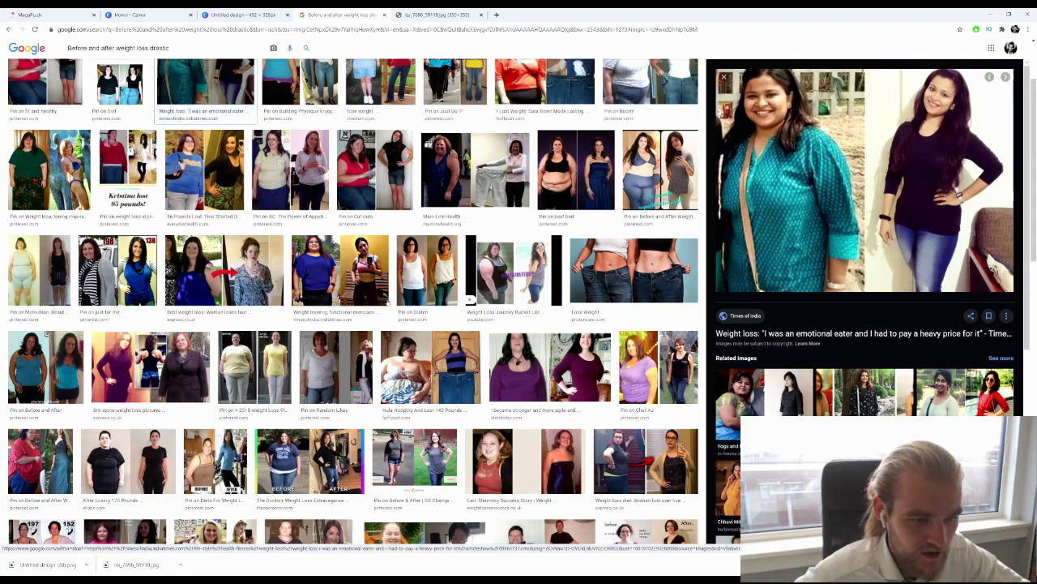
pyautogui.scroll(-4, 375, 306)
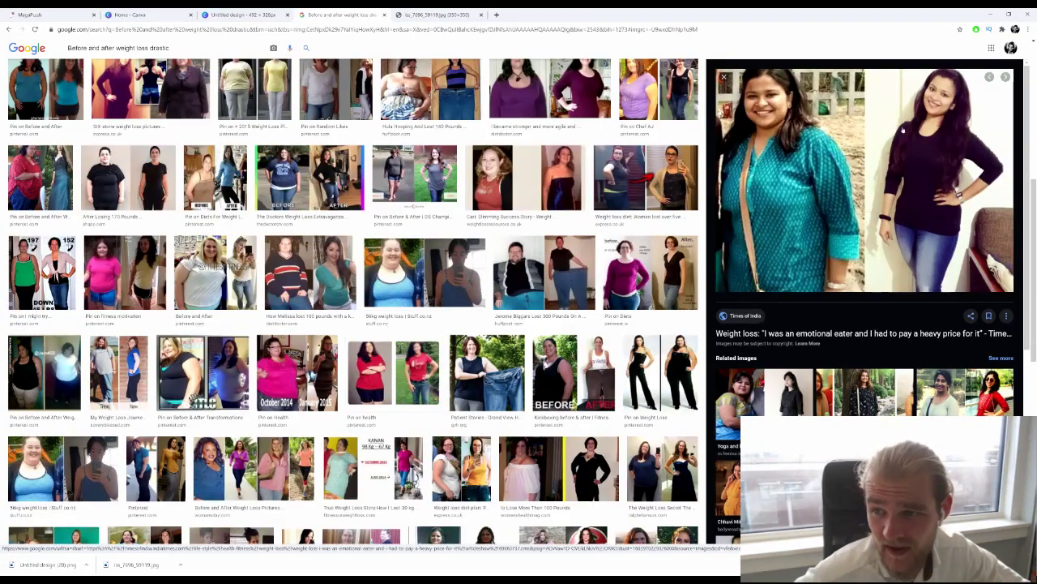
pyautogui.scroll(-3, 864, 301)
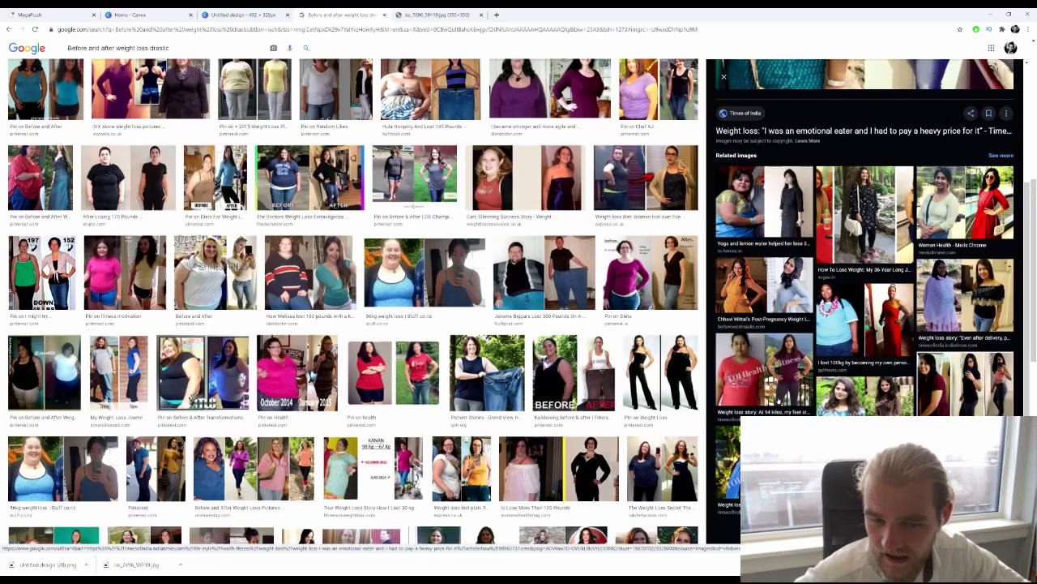
# Step: Examine the rest of the related before-and-after results for a pair with a striking transformation
pyautogui.scroll(-2, 122, 535)
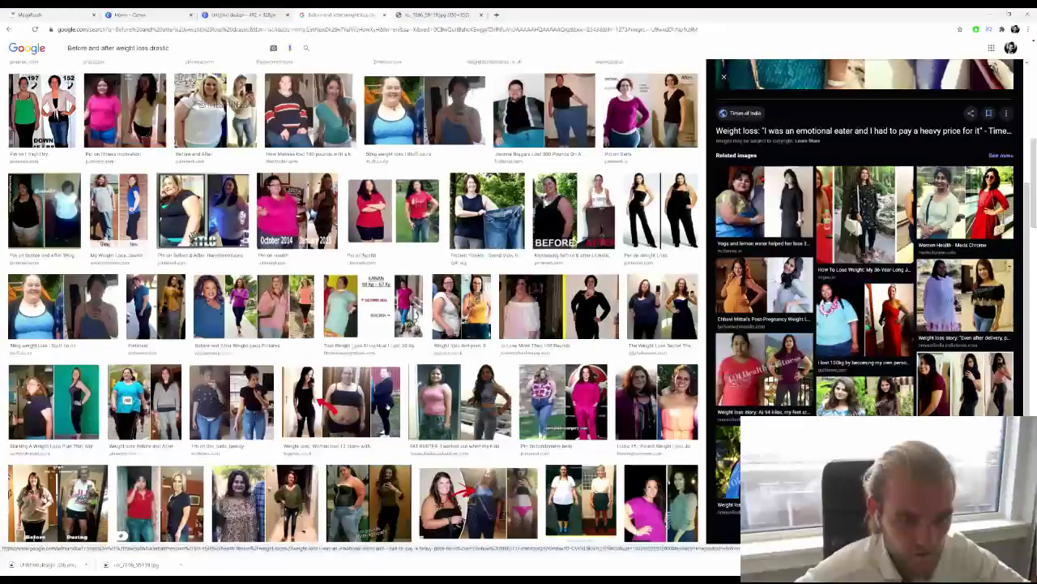
pyautogui.scroll(-1, 122, 535)
pyautogui.scroll(-2, 310, 325)
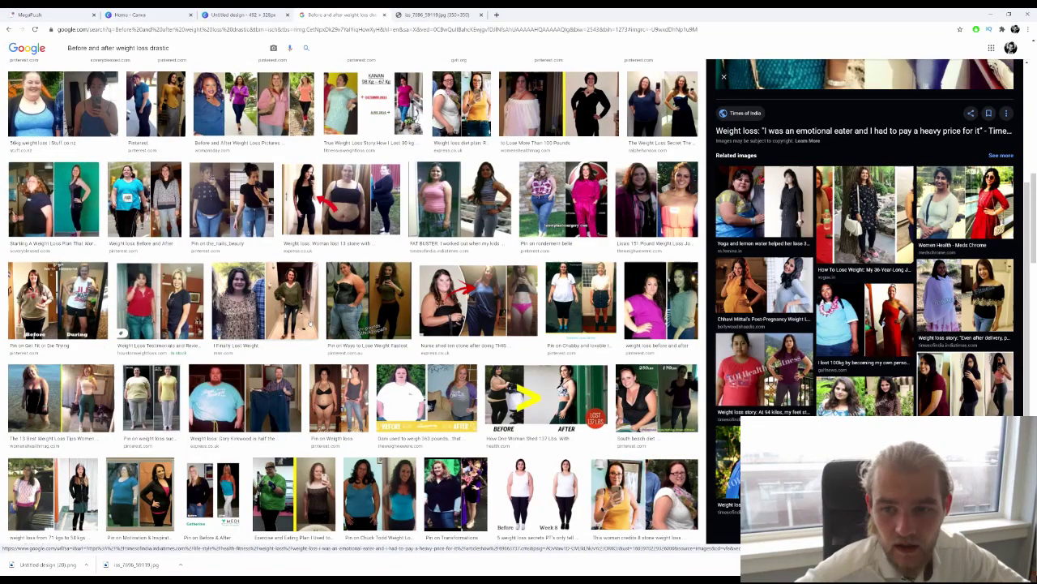
pyautogui.scroll(-1, 310, 322)
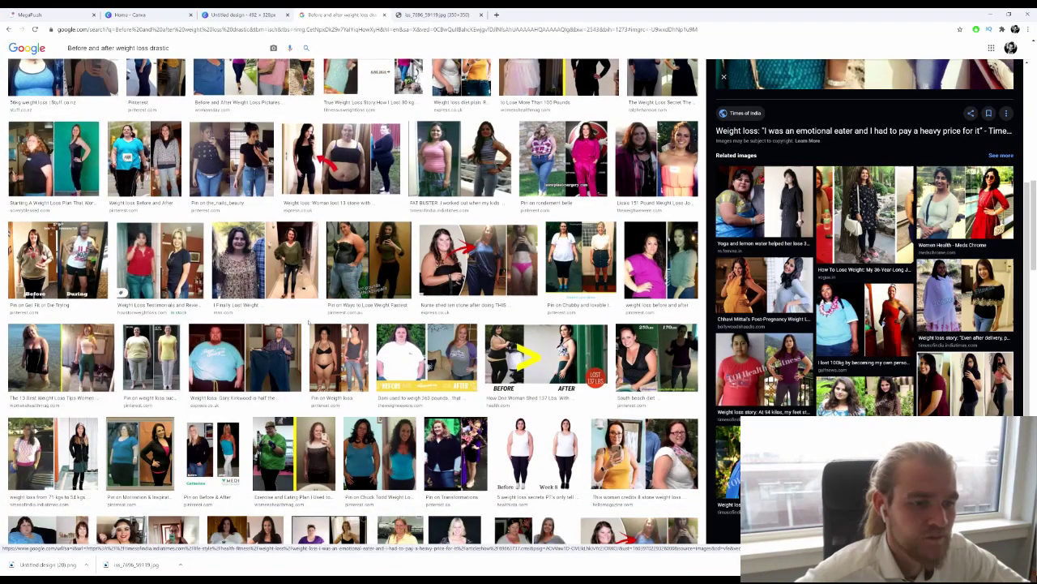
pyautogui.scroll(-1, 309, 322)
pyautogui.scroll(-5, 309, 322)
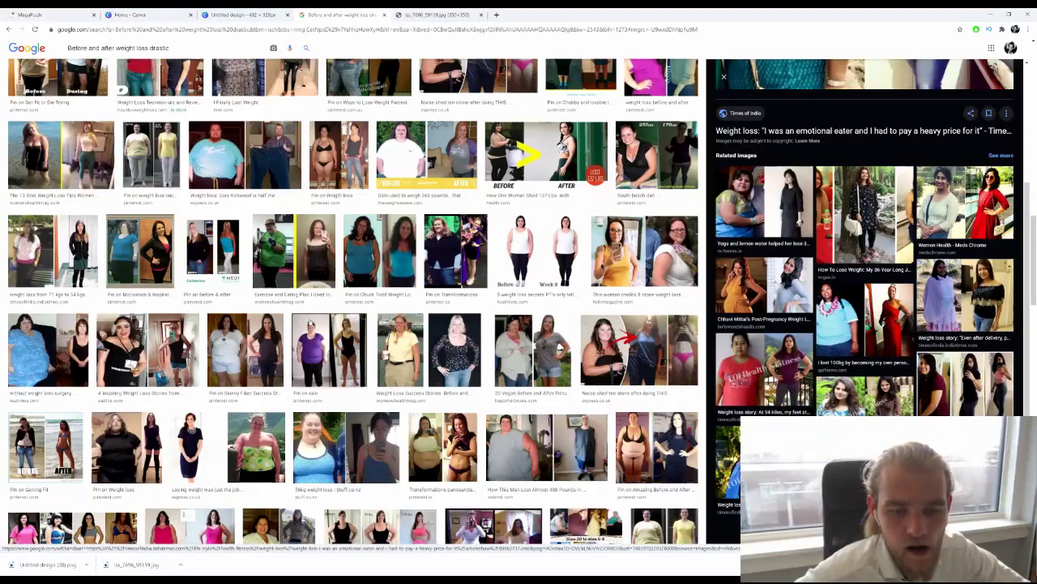
pyautogui.scroll(-2, 309, 322)
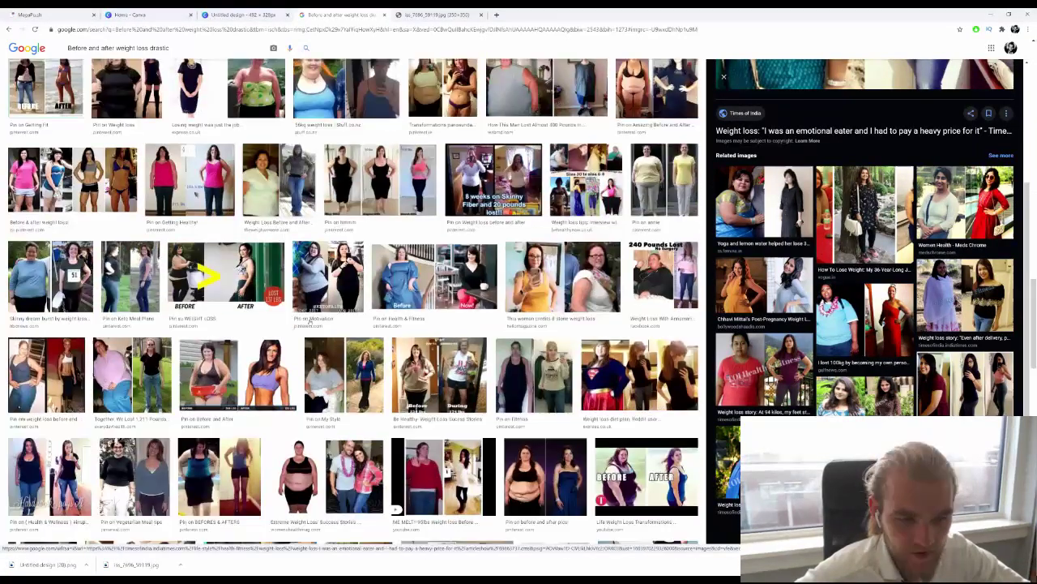
pyautogui.scroll(-1, 310, 323)
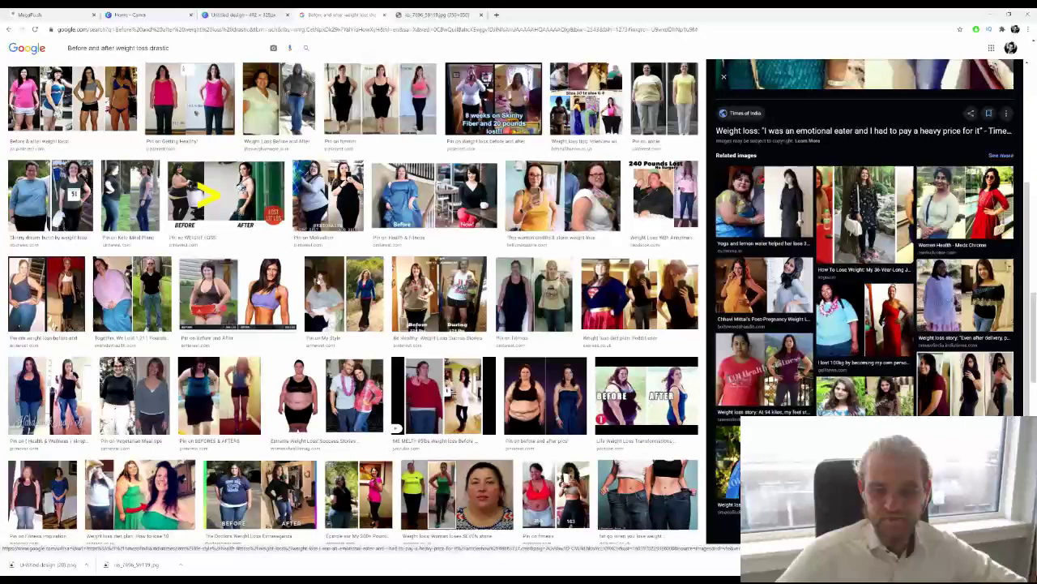
pyautogui.scroll(-1, 357, 245)
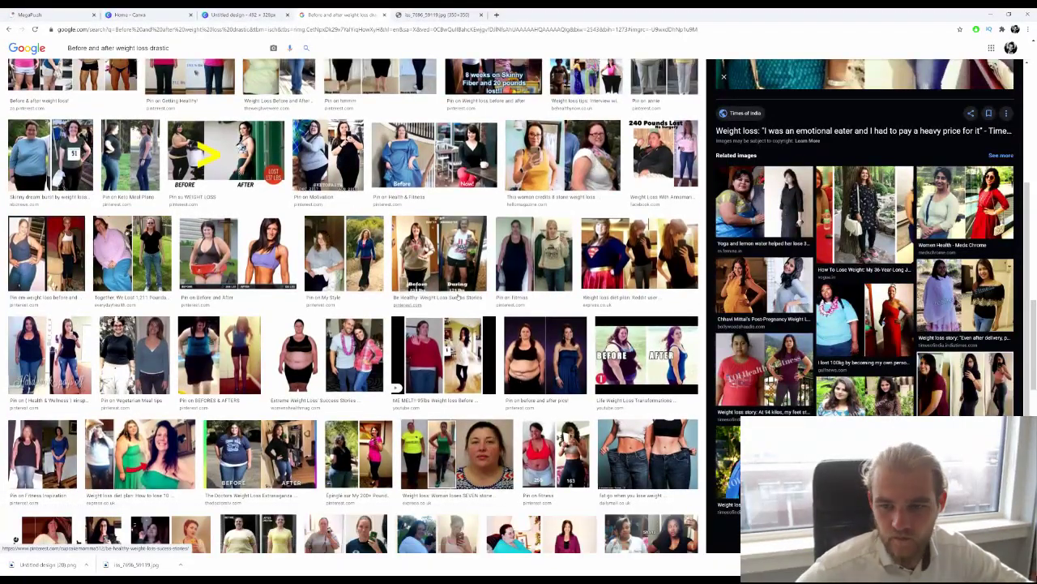
# Step: Preview the photo set with the superhero costume, then check its related images and further results
pyautogui.click(640, 253)
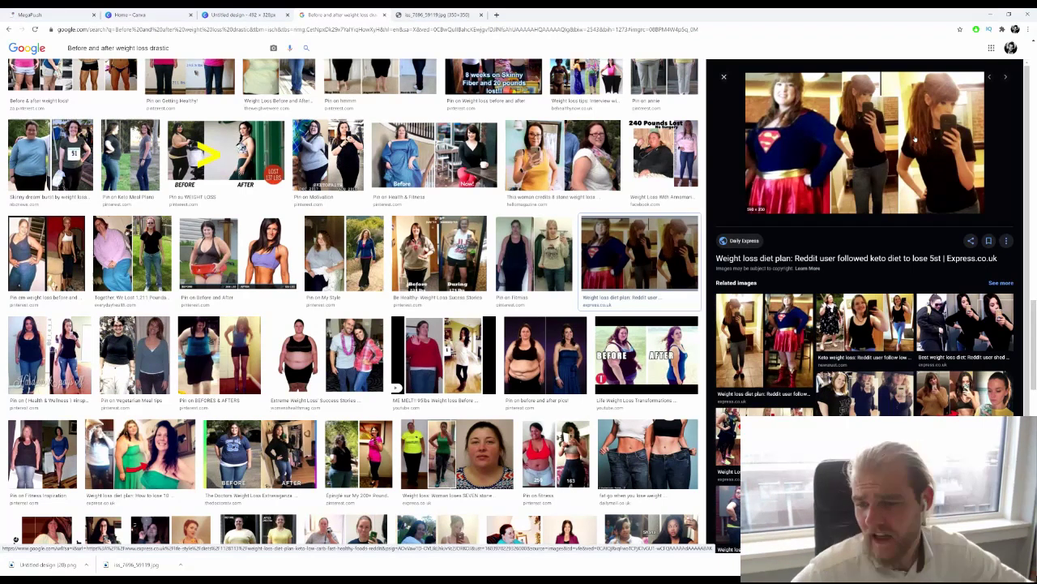
pyautogui.scroll(-2, 900, 224)
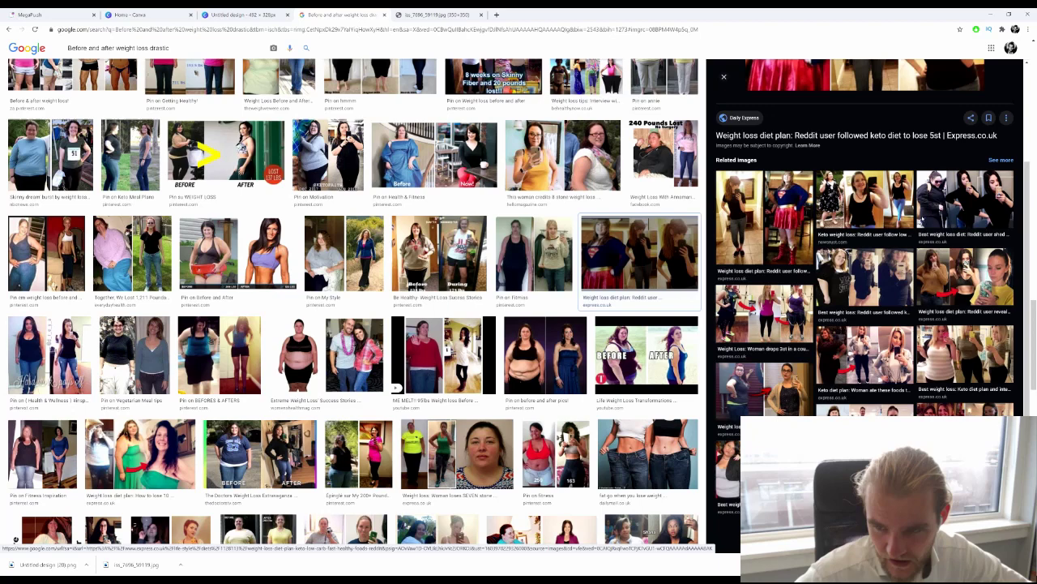
pyautogui.scroll(-5, 516, 164)
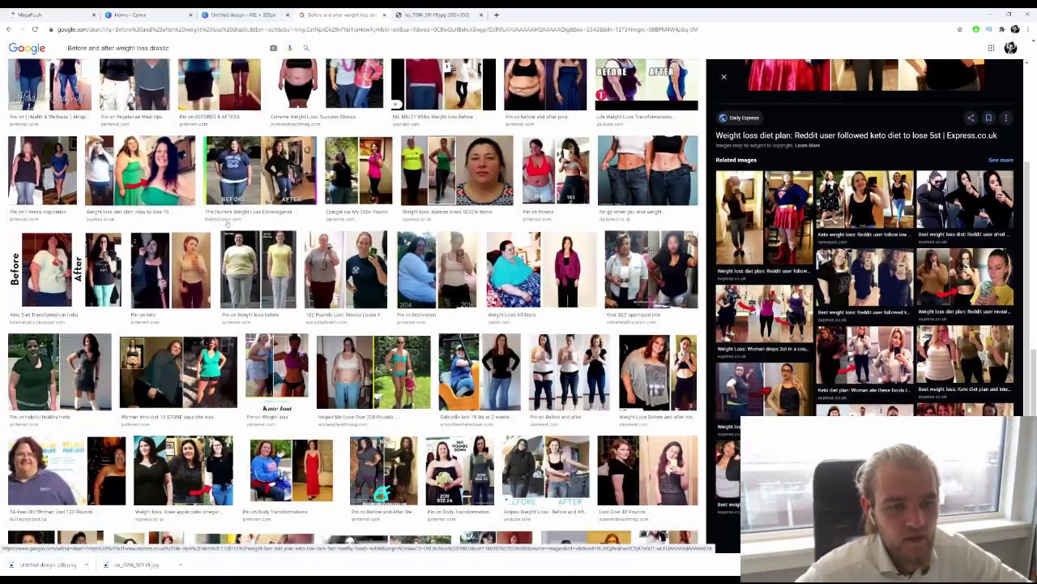
pyautogui.scroll(-5, 224, 291)
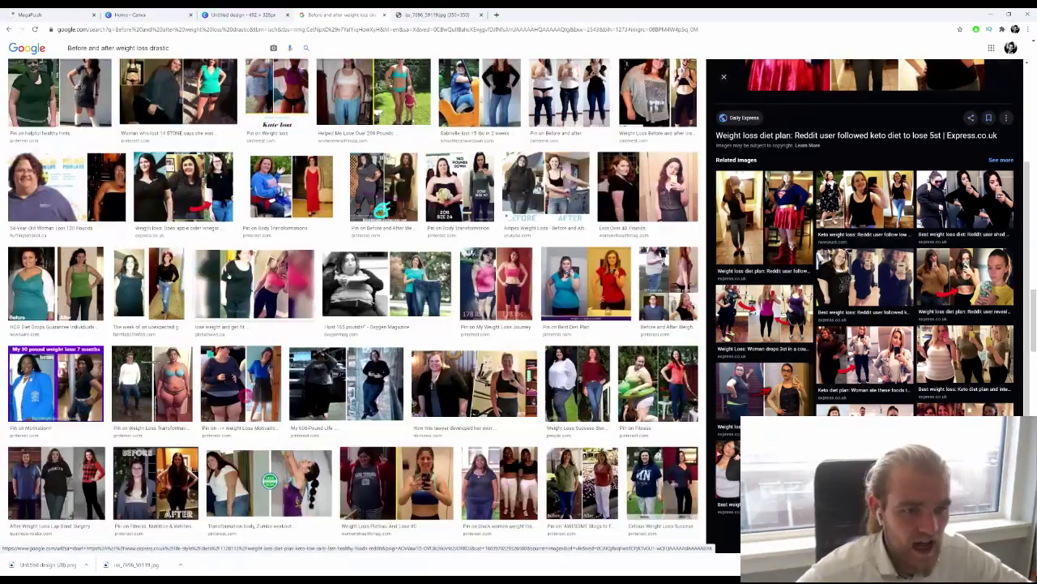
# Step: Preview the apple cider vinegar photo trio and the related intermittent fasting set, checking the related images and further results
pyautogui.click(171, 181)
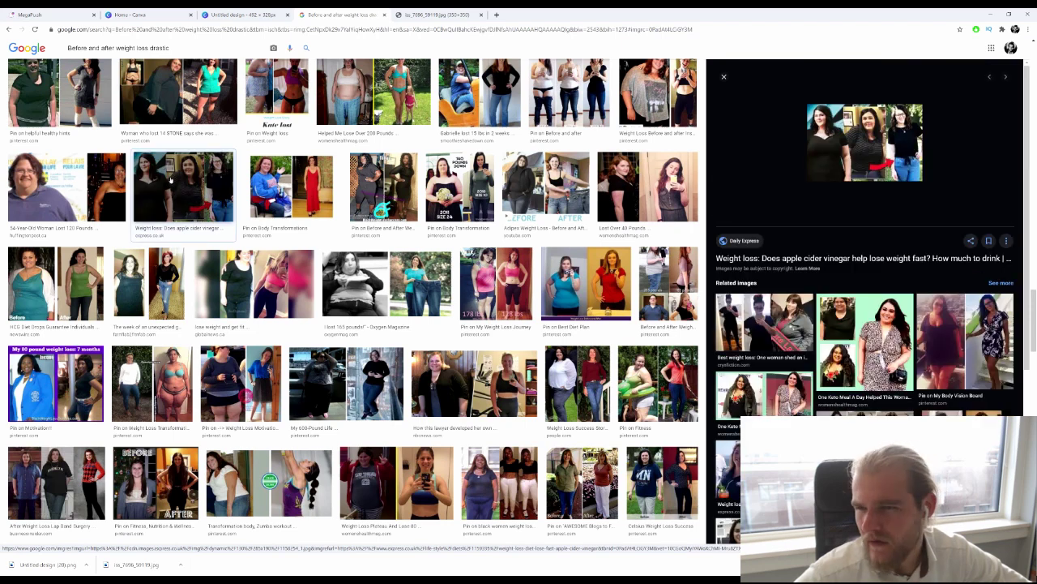
pyautogui.scroll(-1, 859, 202)
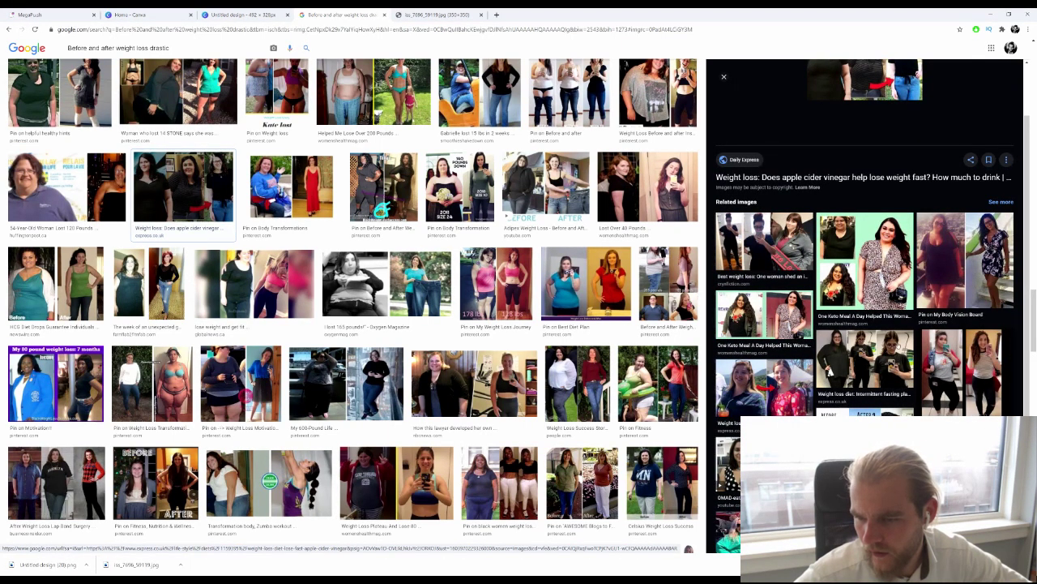
pyautogui.click(865, 361)
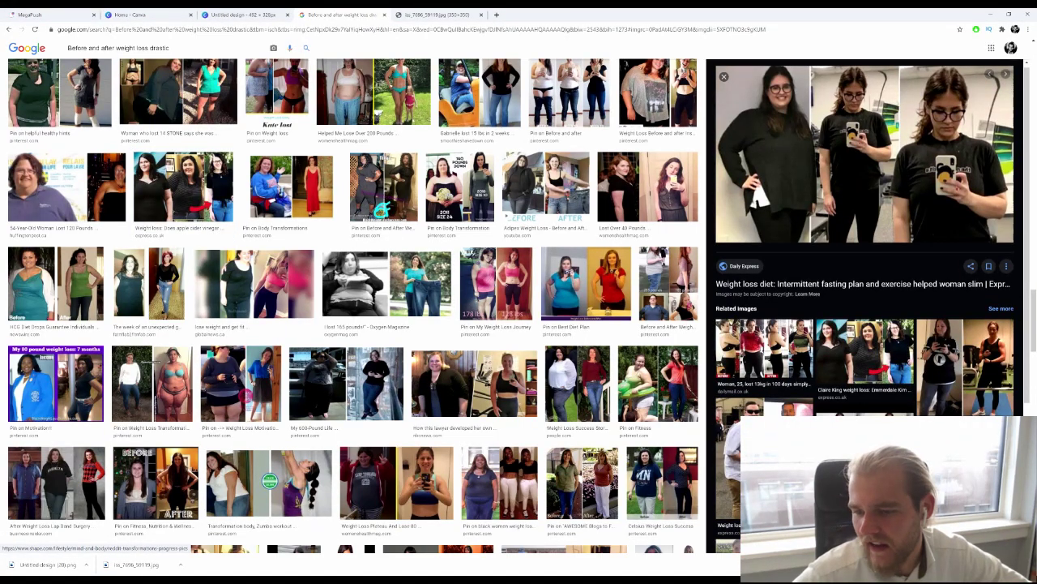
pyautogui.scroll(-3, 863, 244)
pyautogui.scroll(-1, 723, 76)
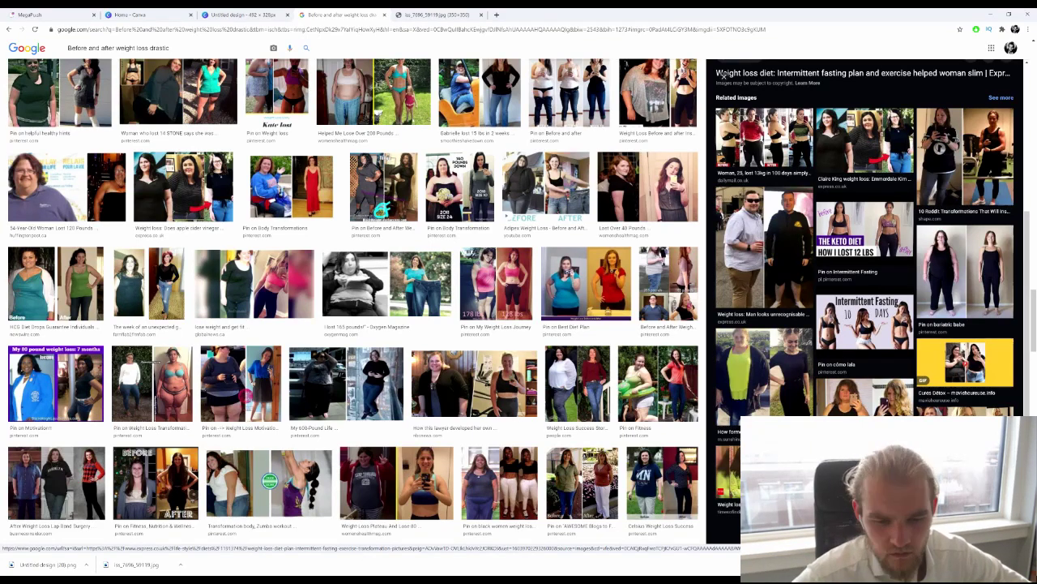
pyautogui.scroll(-5, 367, 208)
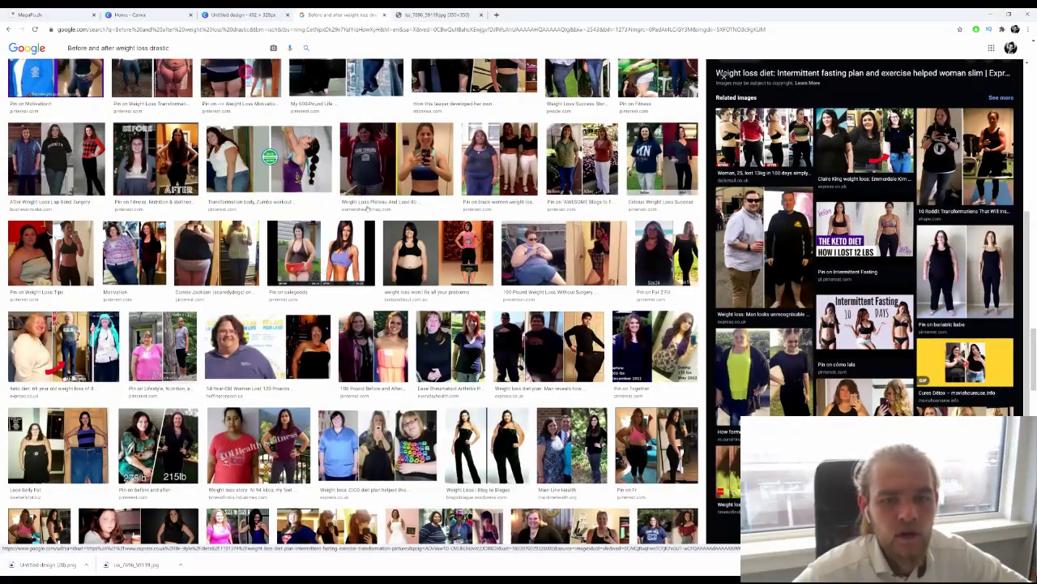
# Step: Preview the Women's Health weight-loss plateau pair and look through its related images
pyautogui.click(366, 206)
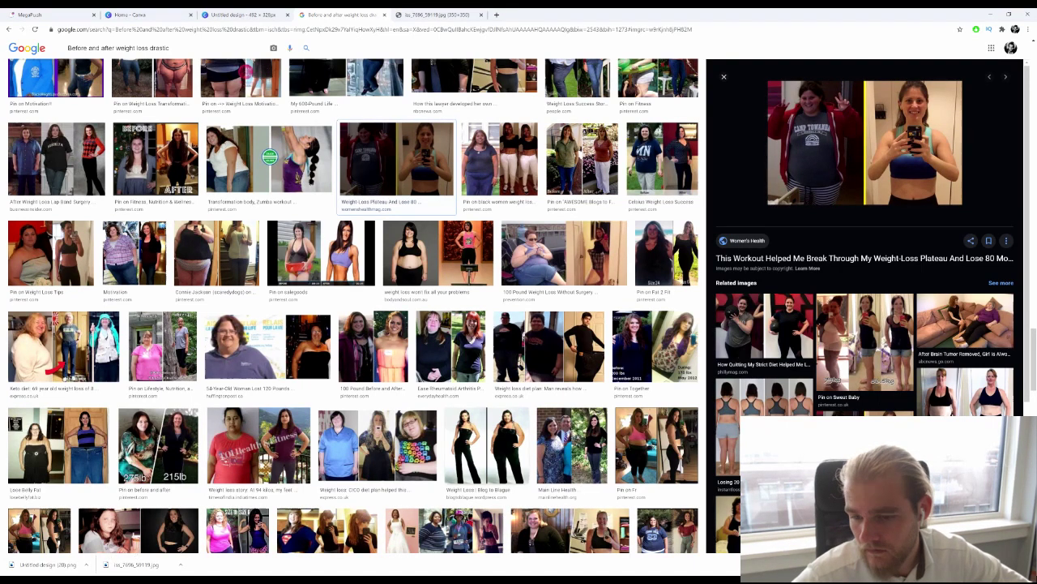
pyautogui.scroll(-3, 732, 457)
pyautogui.scroll(-3, 648, 495)
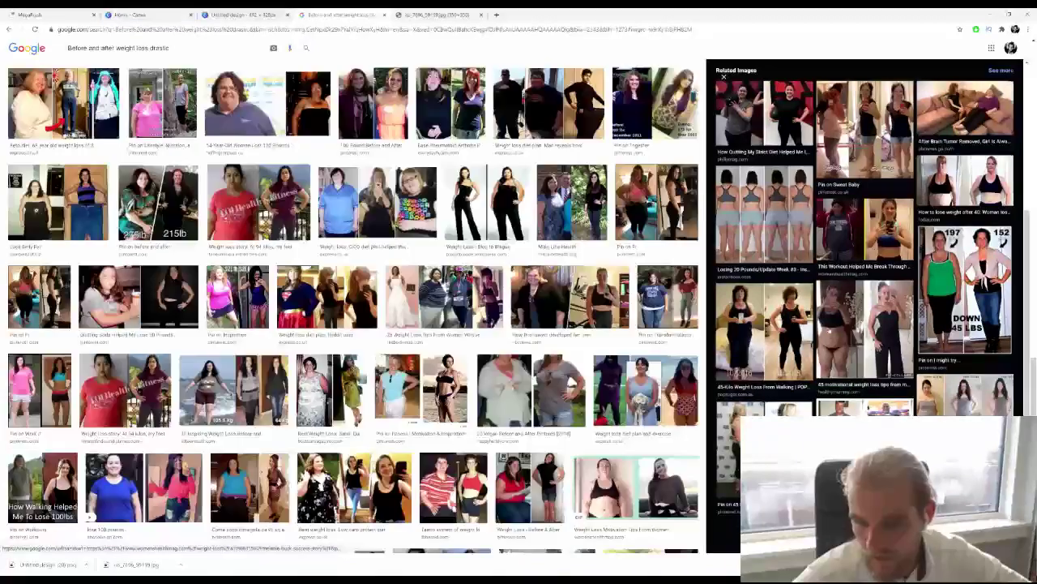
# Step: Preview the NBC News lawyer weight-loss pair, checking its related images and further before-and-after results
pyautogui.click(570, 296)
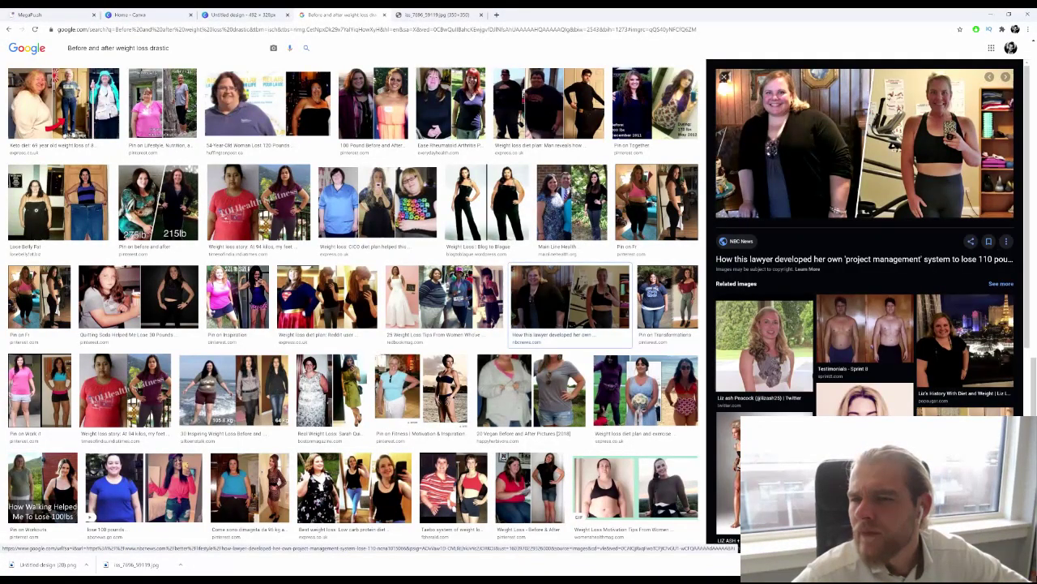
pyautogui.scroll(-3, 974, 114)
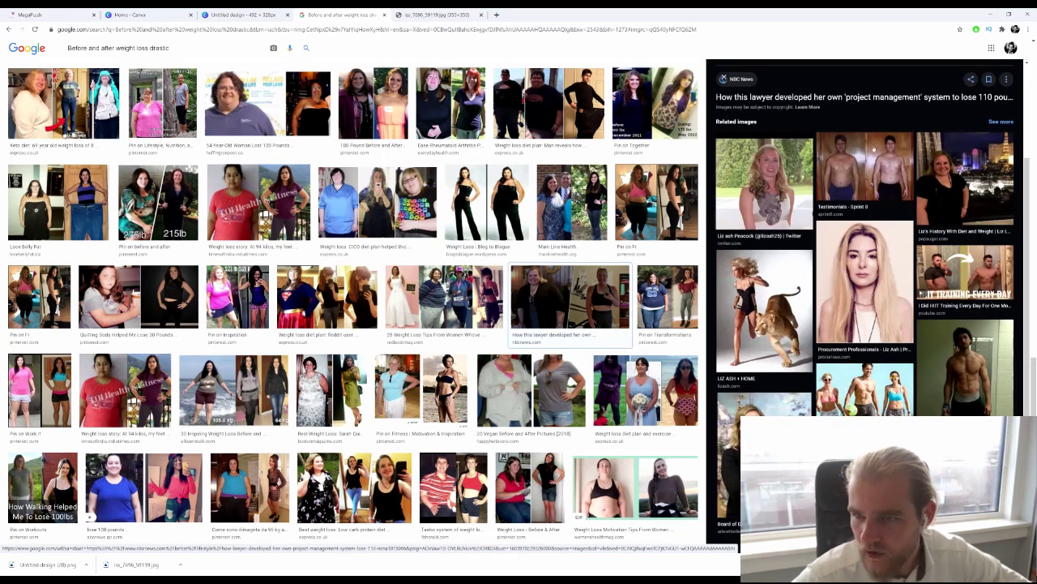
pyautogui.scroll(3, 974, 114)
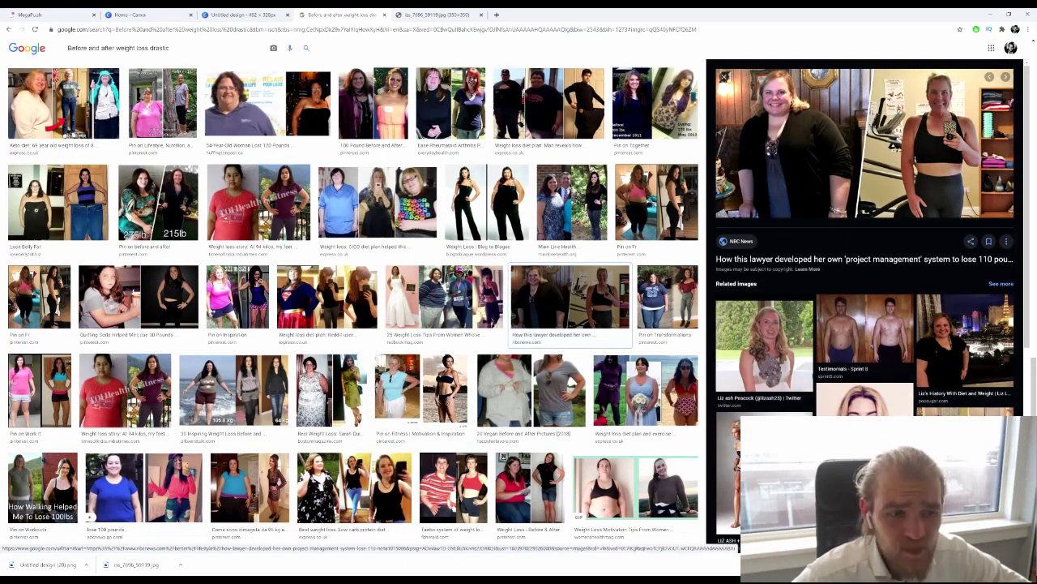
pyautogui.scroll(-1, 146, 428)
pyautogui.scroll(-4, 146, 429)
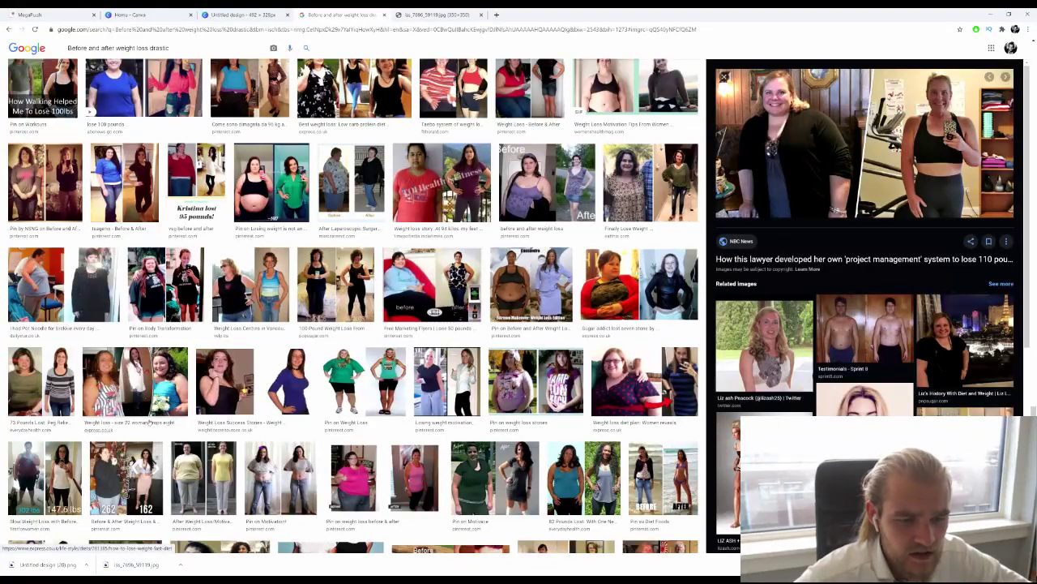
pyautogui.scroll(-3, 149, 420)
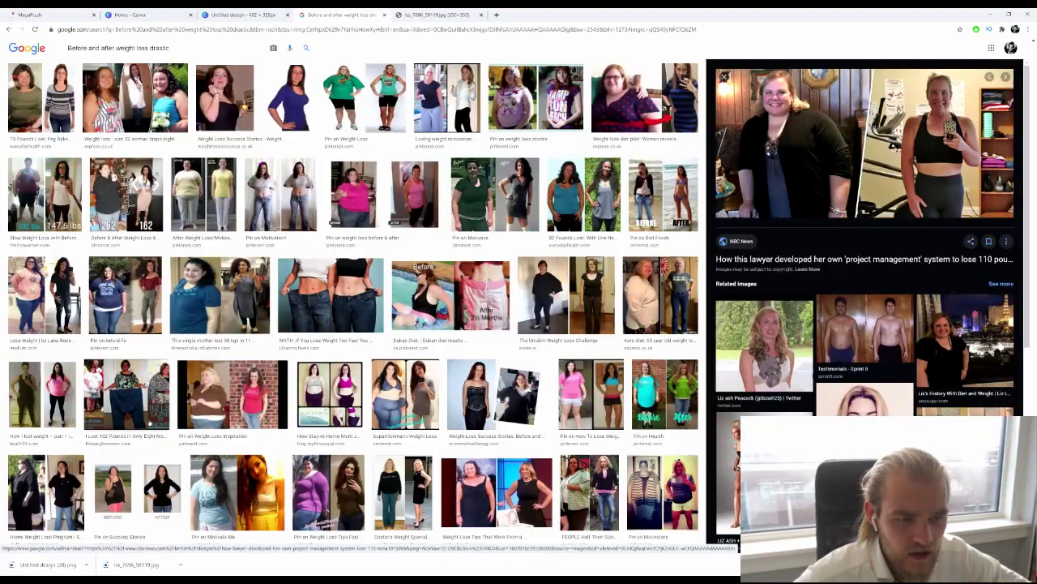
# Step: Search Google Images for "before after keto"
pyautogui.tripleClick(153, 46)
pyautogui.write('ti')
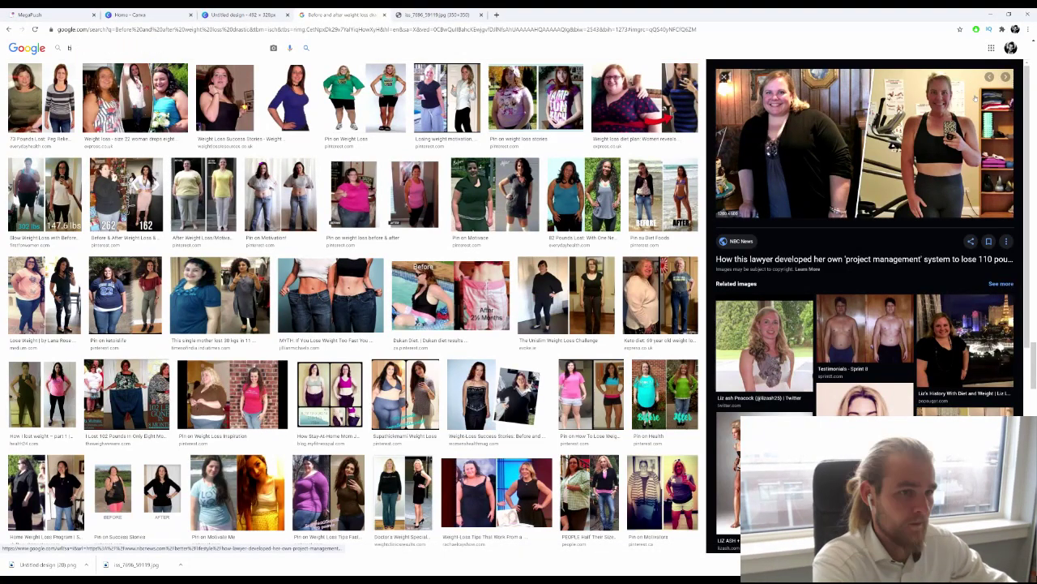
pyautogui.write('efore after keto')
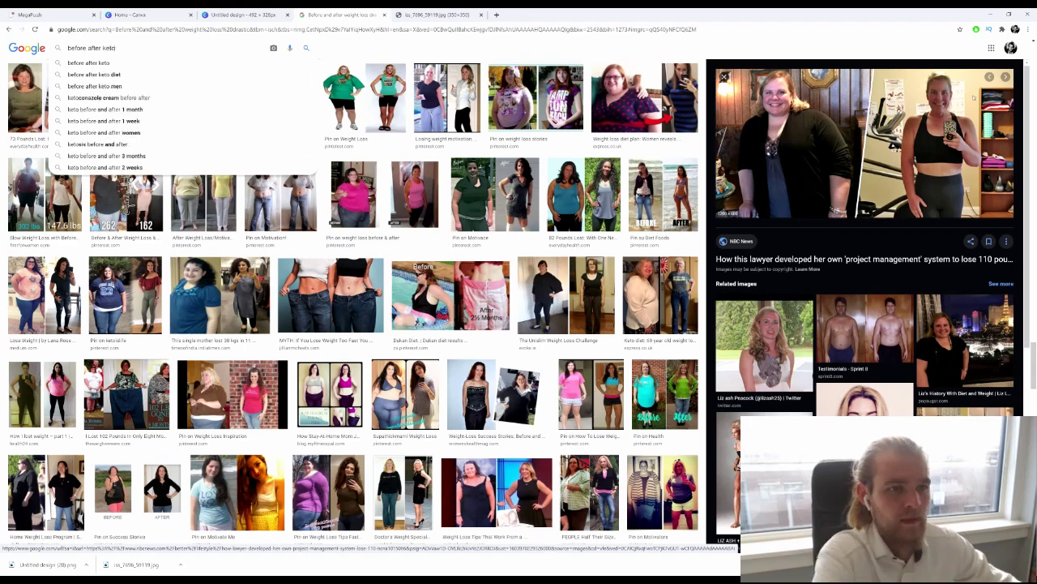
pyautogui.press('Return')
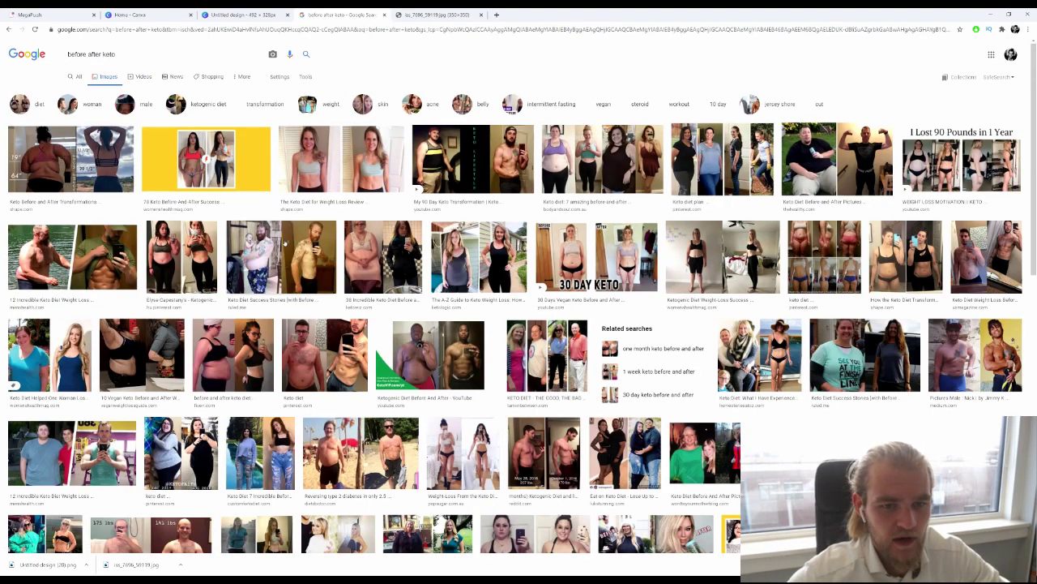
# Step: Preview the Pinterest ketogenic diet mirror-selfie pair and look through its related images
pyautogui.scroll(-1, 519, 317)
pyautogui.click(181, 217)
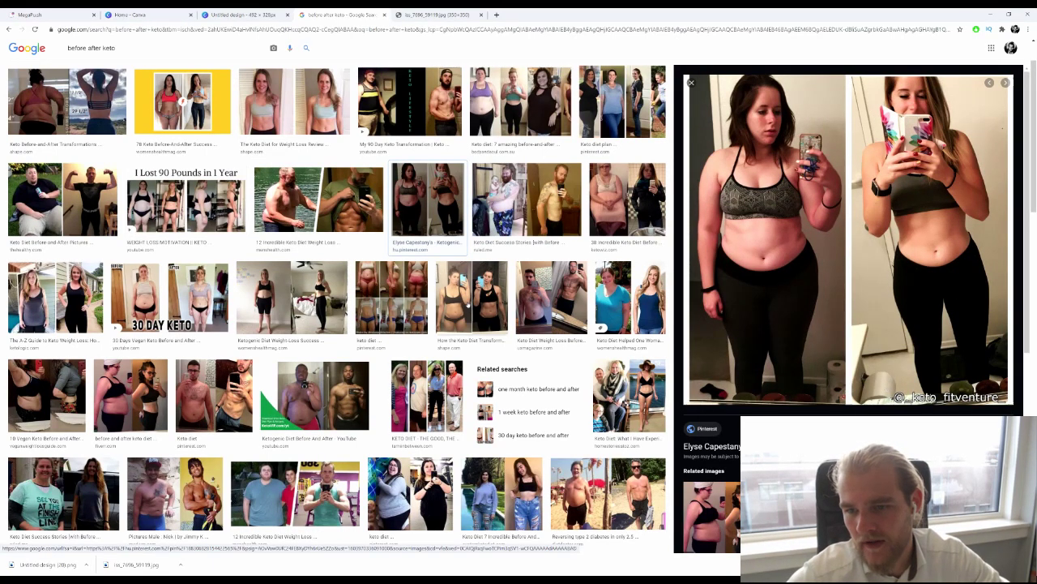
pyautogui.scroll(-3, 861, 340)
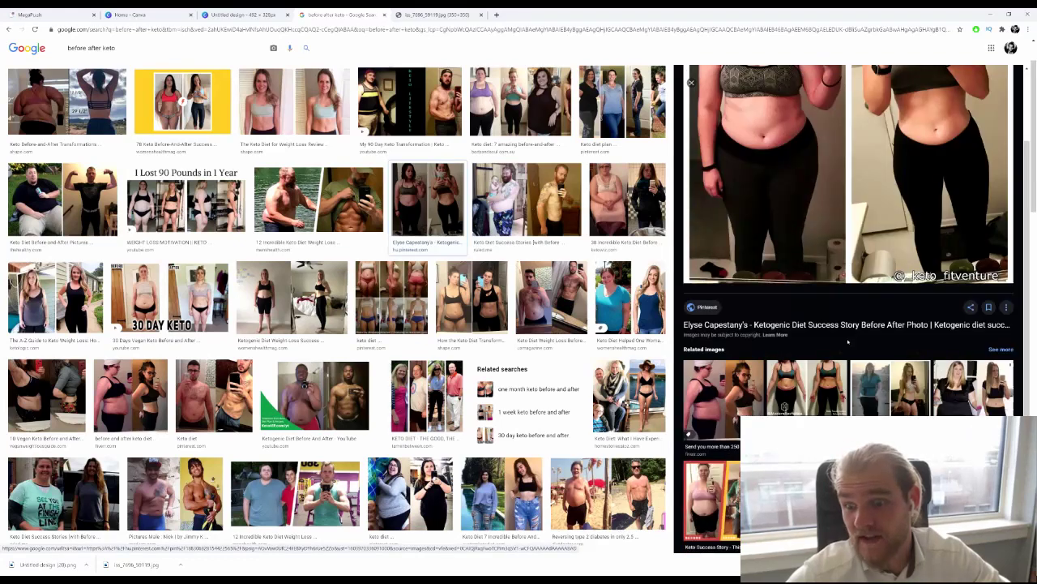
pyautogui.scroll(3, 905, 119)
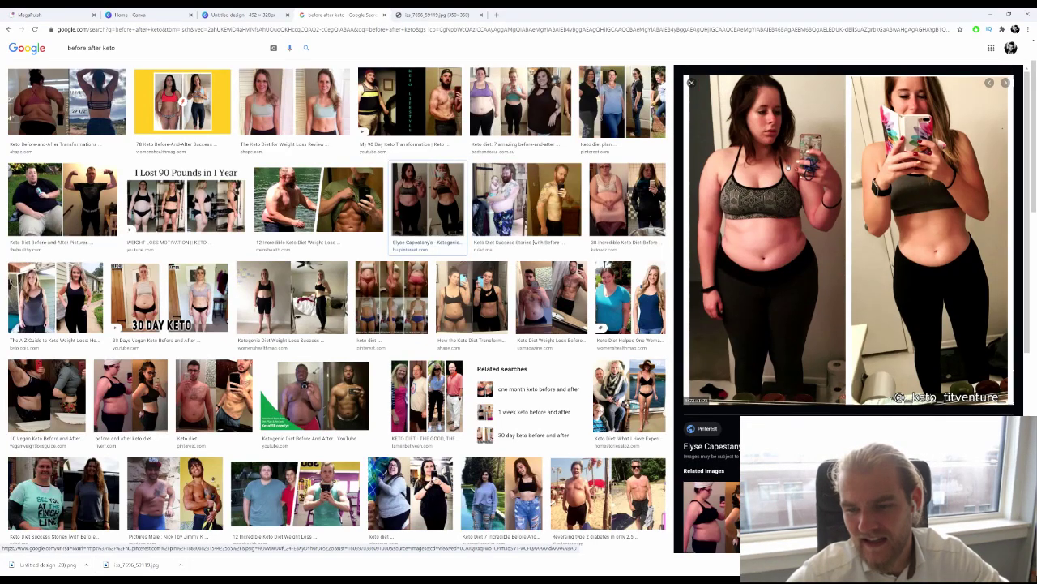
pyautogui.scroll(-3, 904, 118)
pyautogui.scroll(3, 763, 181)
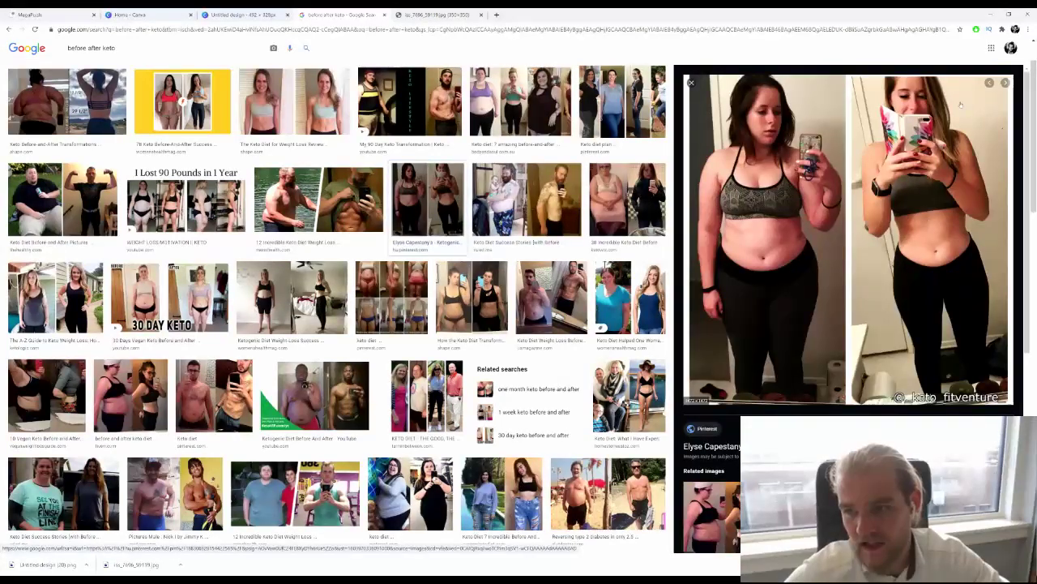
pyautogui.scroll(-3, 764, 181)
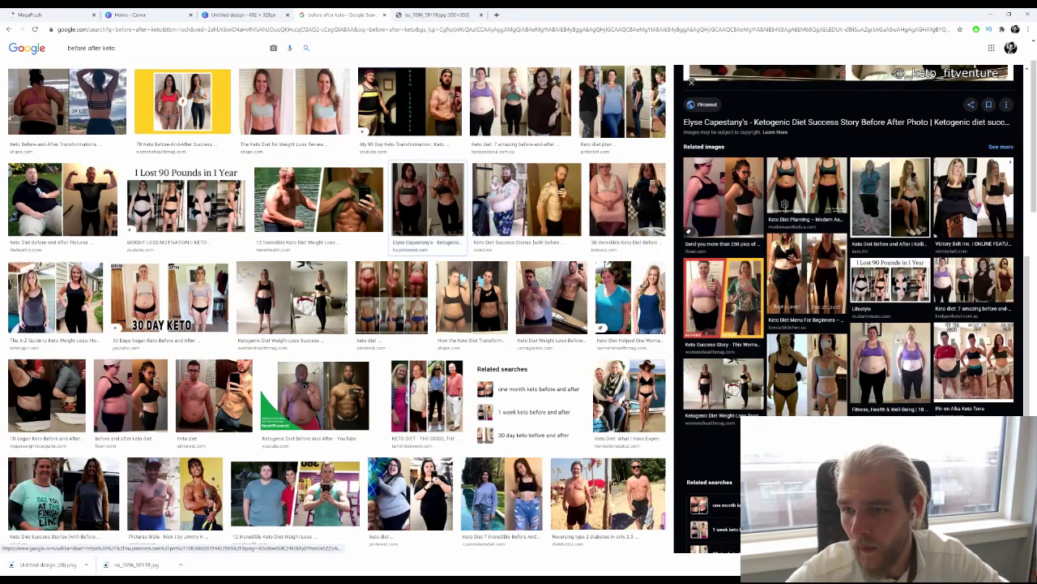
# Step: Preview the related Modern Aesthetica keto diet planning pair and check its related images
pyautogui.click(814, 185)
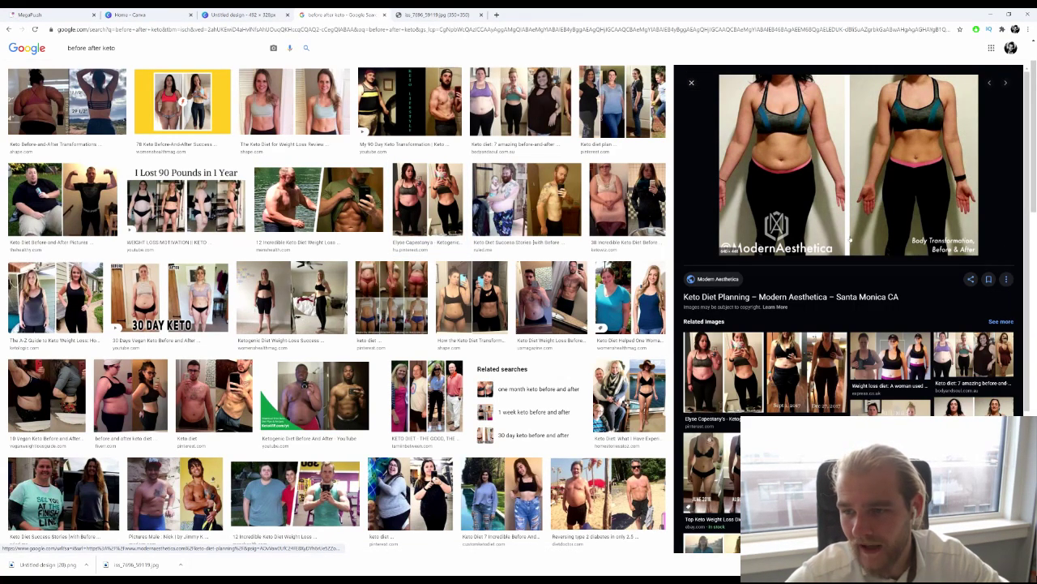
pyautogui.scroll(-3, 897, 271)
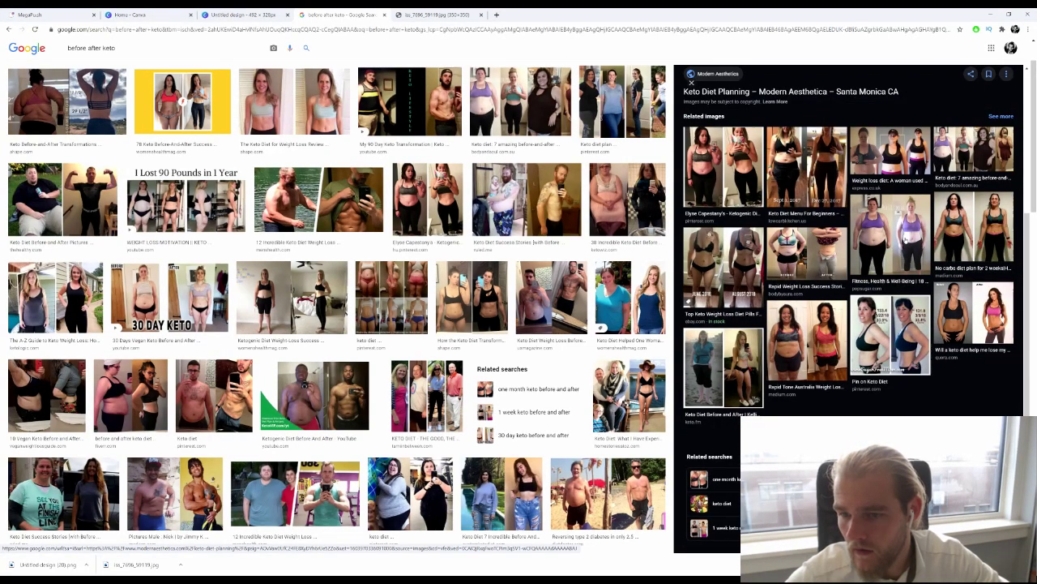
pyautogui.scroll(-1, 907, 240)
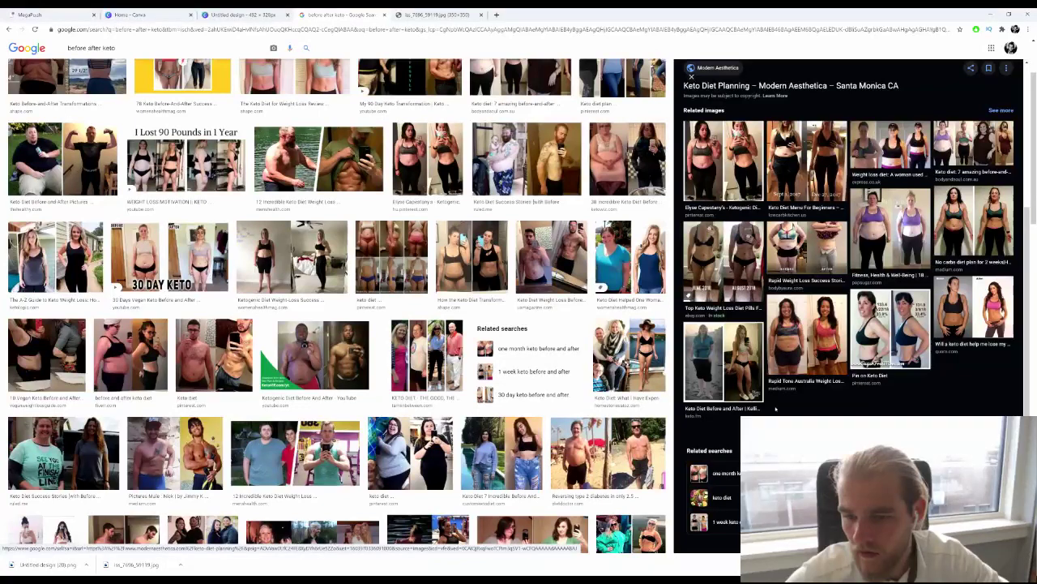
# Step: Examine the further "before after keto" image results for a female pair with a striking transformation
pyautogui.scroll(-1, 337, 306)
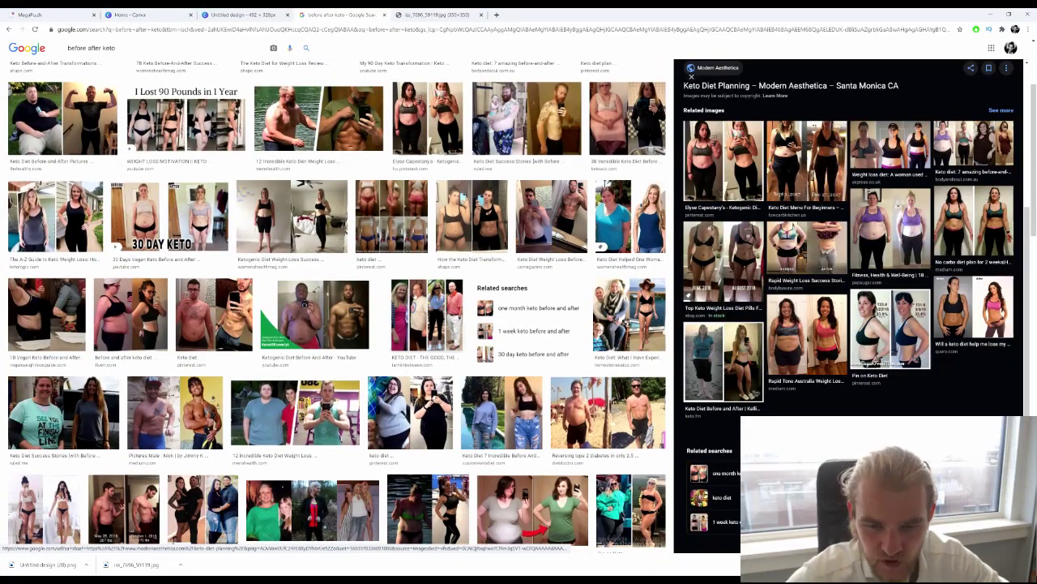
pyautogui.scroll(-2, 491, 366)
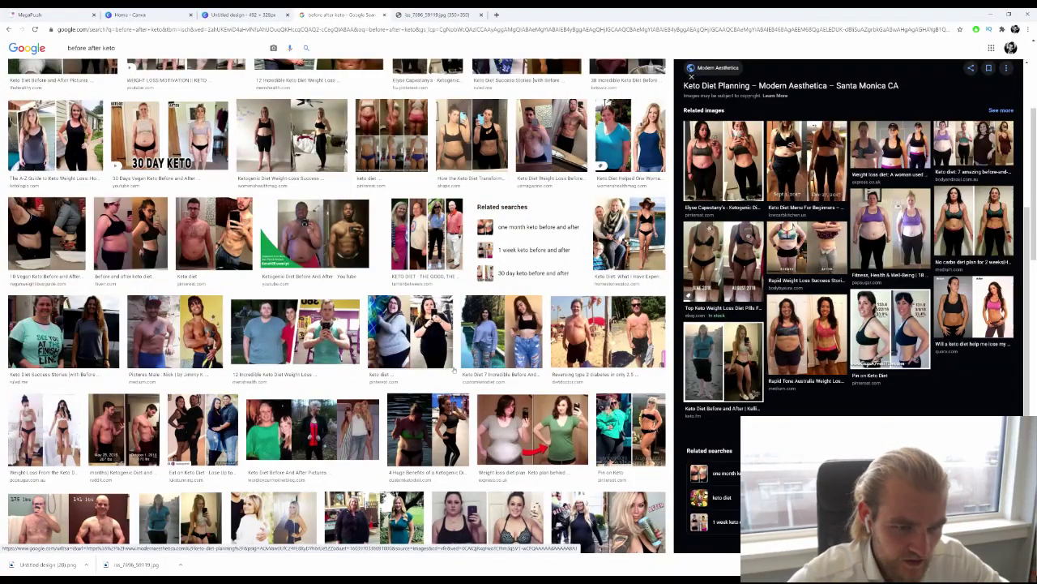
pyautogui.scroll(-2, 265, 285)
pyautogui.scroll(-2, 257, 304)
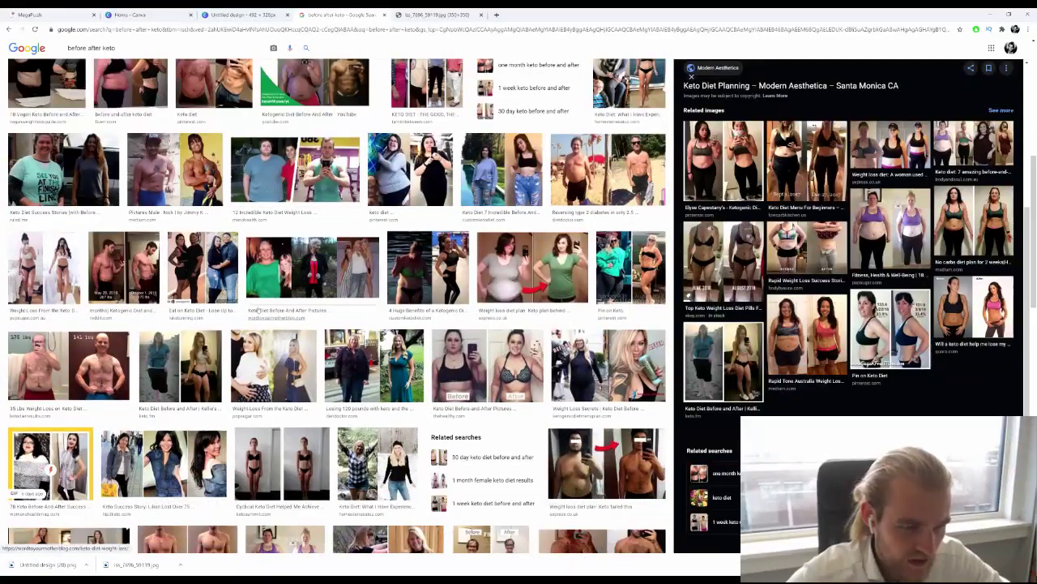
pyautogui.scroll(-3, 257, 310)
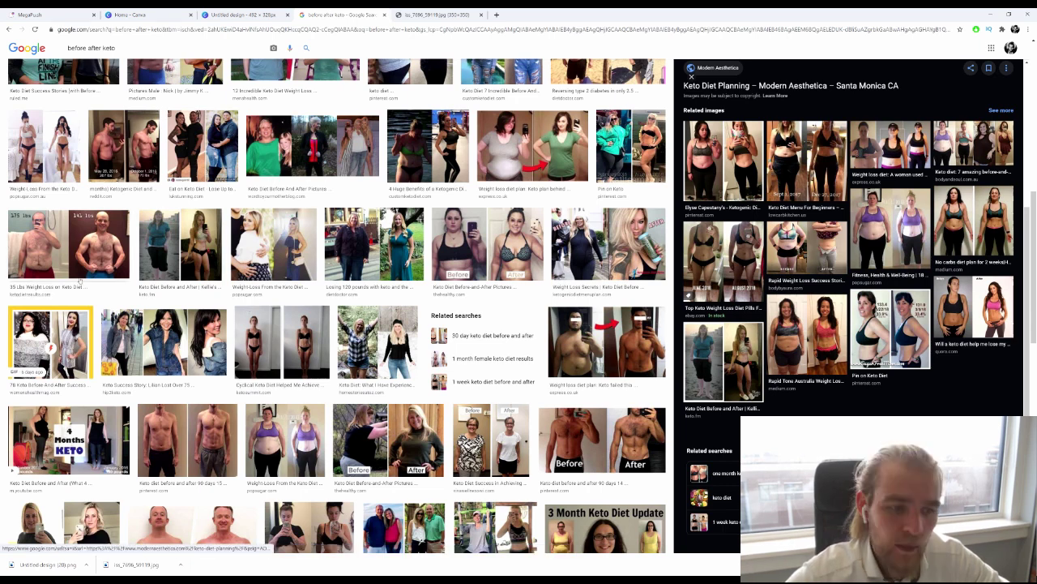
pyautogui.scroll(-6, 249, 308)
pyautogui.scroll(-1, 530, 436)
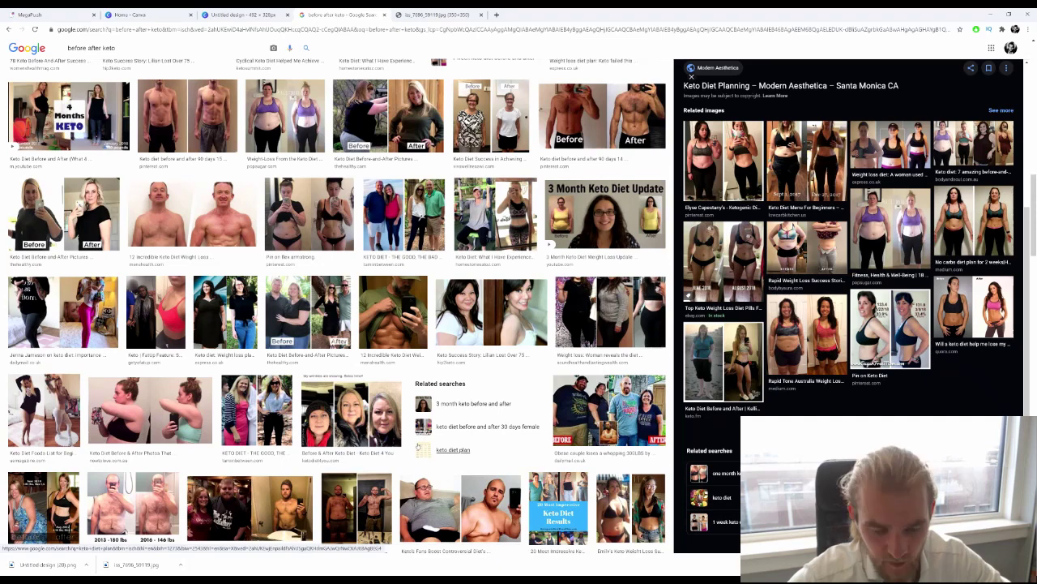
pyautogui.scroll(-3, 389, 405)
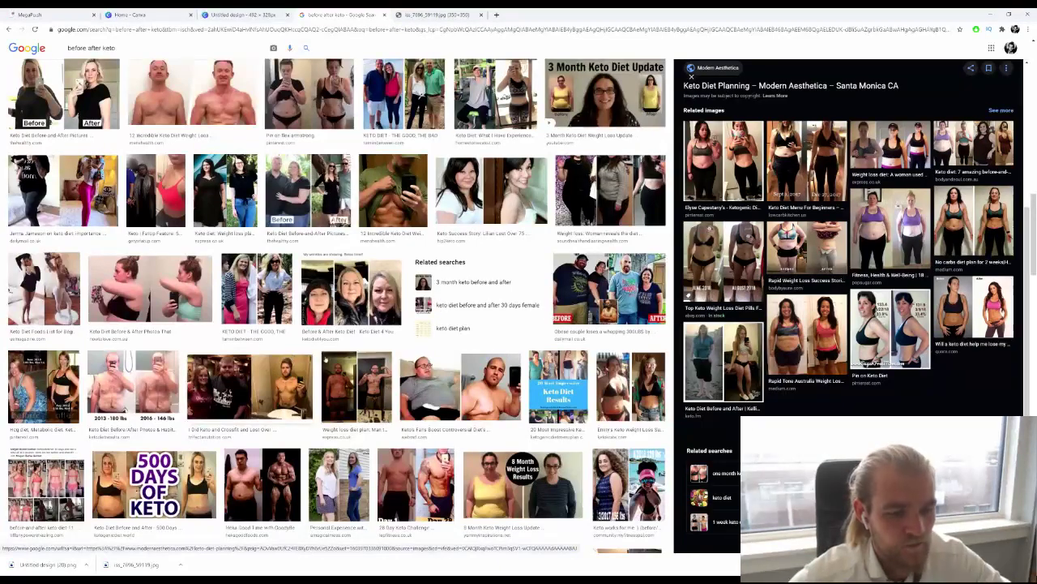
pyautogui.scroll(-2, 335, 378)
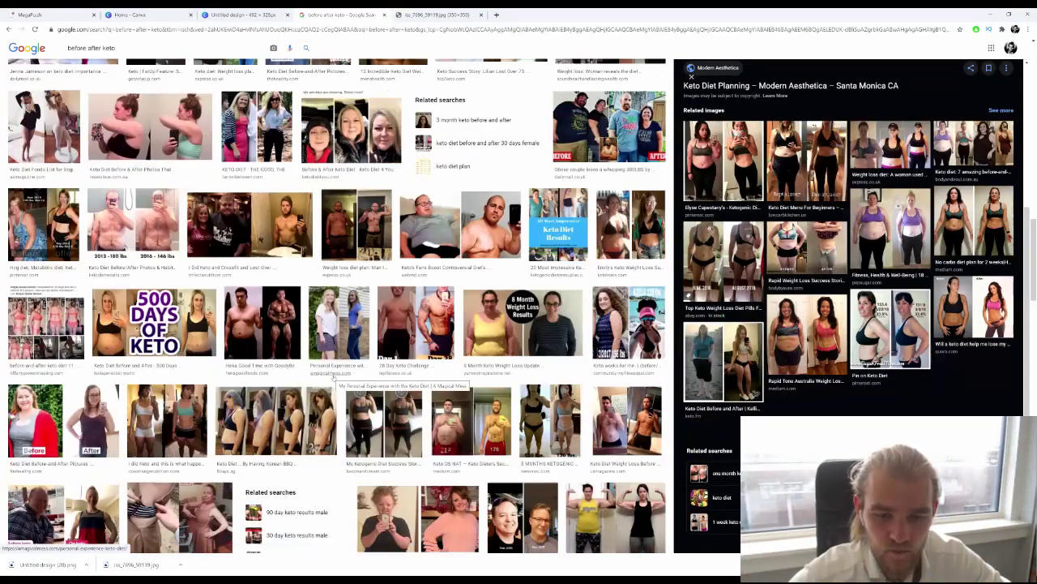
pyautogui.scroll(-2, 333, 378)
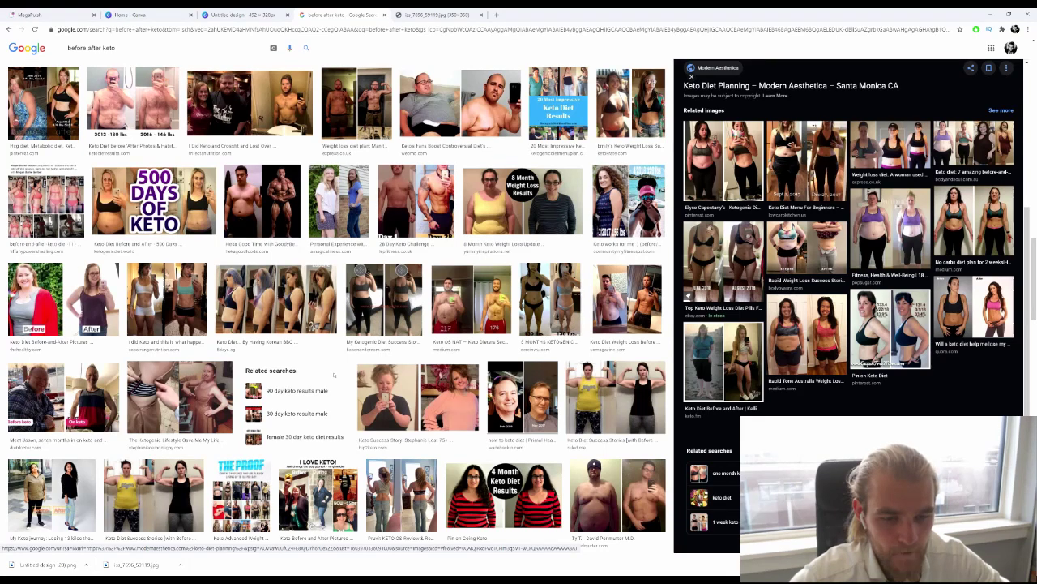
pyautogui.scroll(-1, 333, 374)
pyautogui.scroll(-2, 337, 363)
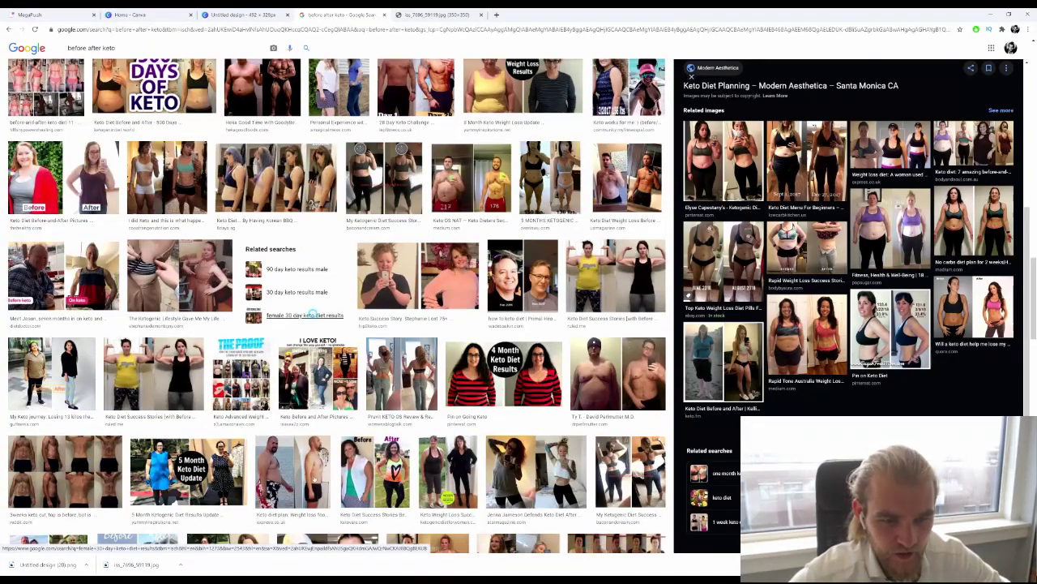
# Step: Follow the related searches "female 30 day keto diet results" and "1 month female keto diet results", and look through the latter's images
pyautogui.click(312, 315)
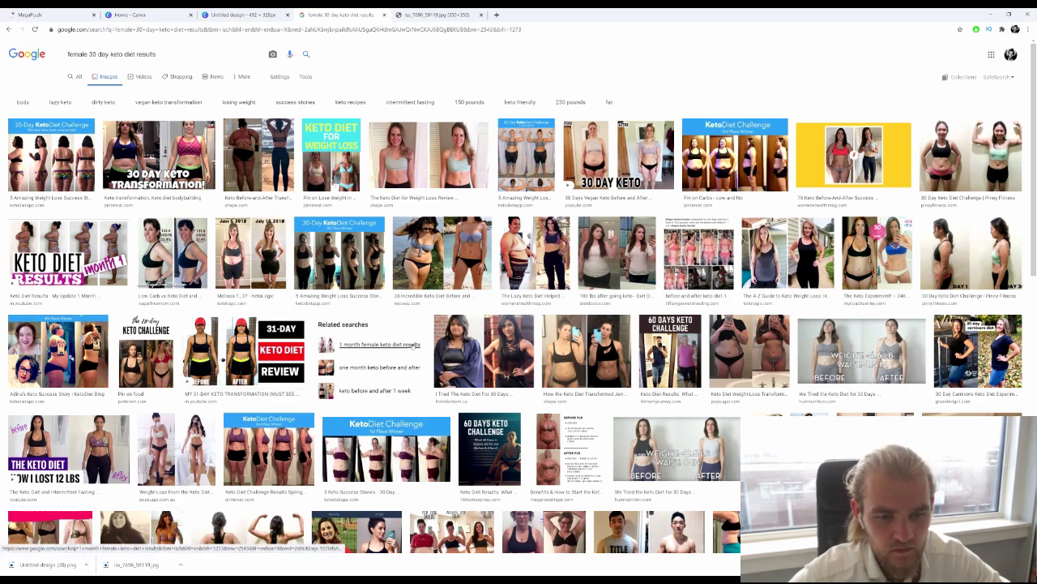
pyautogui.click(380, 345)
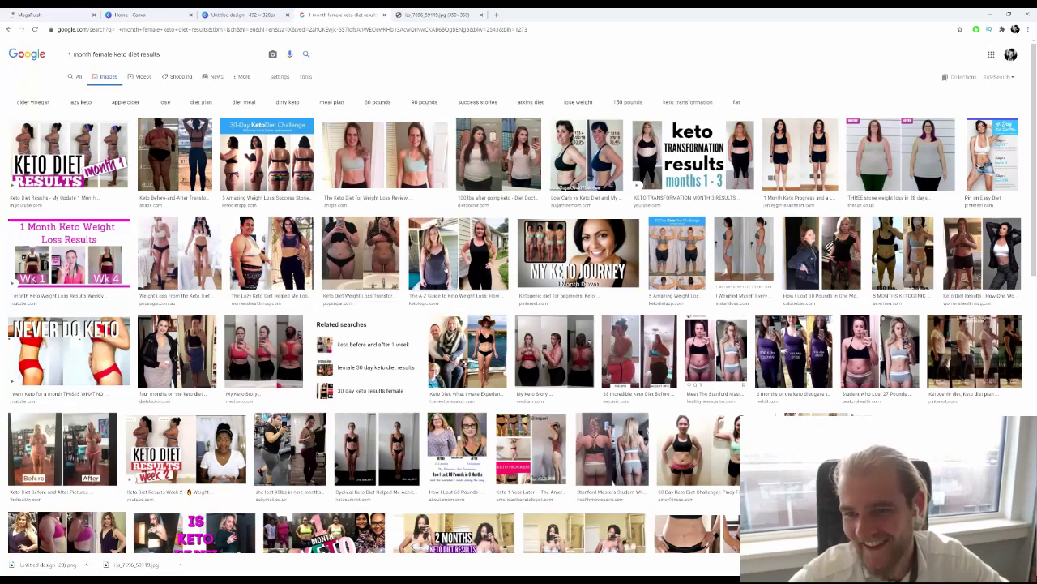
pyautogui.scroll(-5, 454, 275)
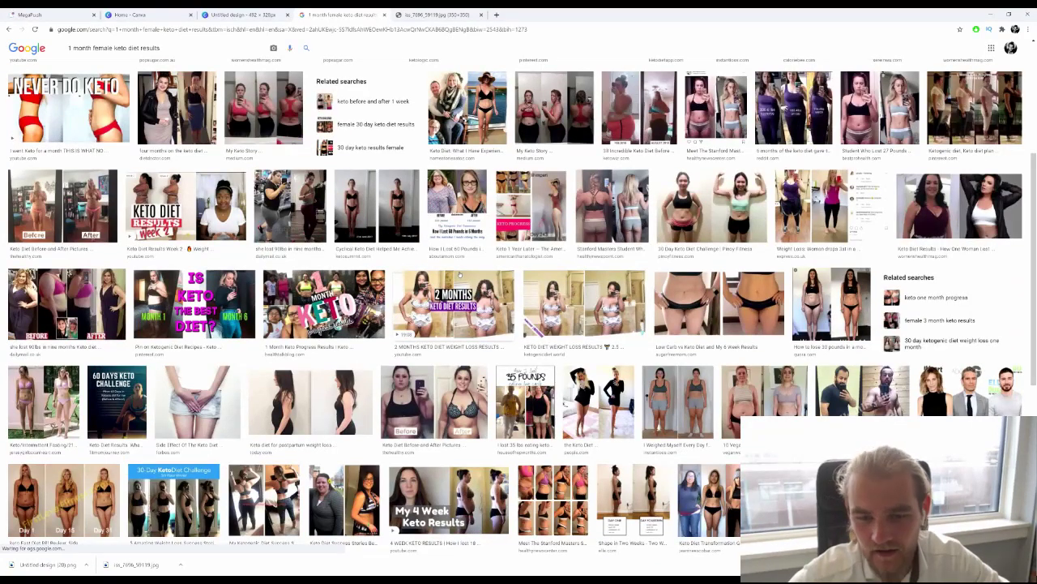
pyautogui.scroll(-2, 460, 276)
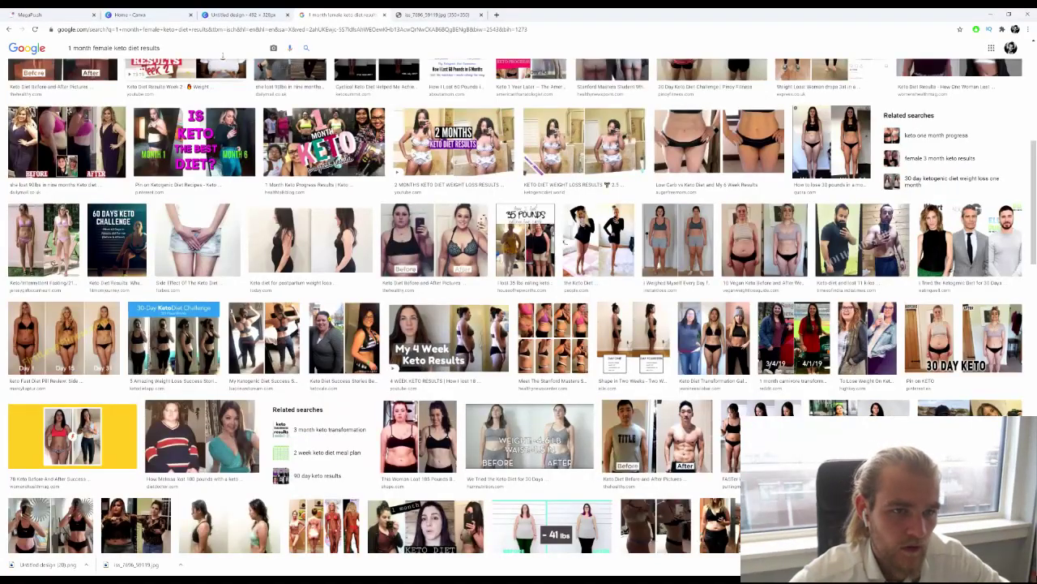
# Step: Search Google Images for "Huge weight loss before and after"
pyautogui.tripleClick(219, 44)
pyautogui.write('Hu')
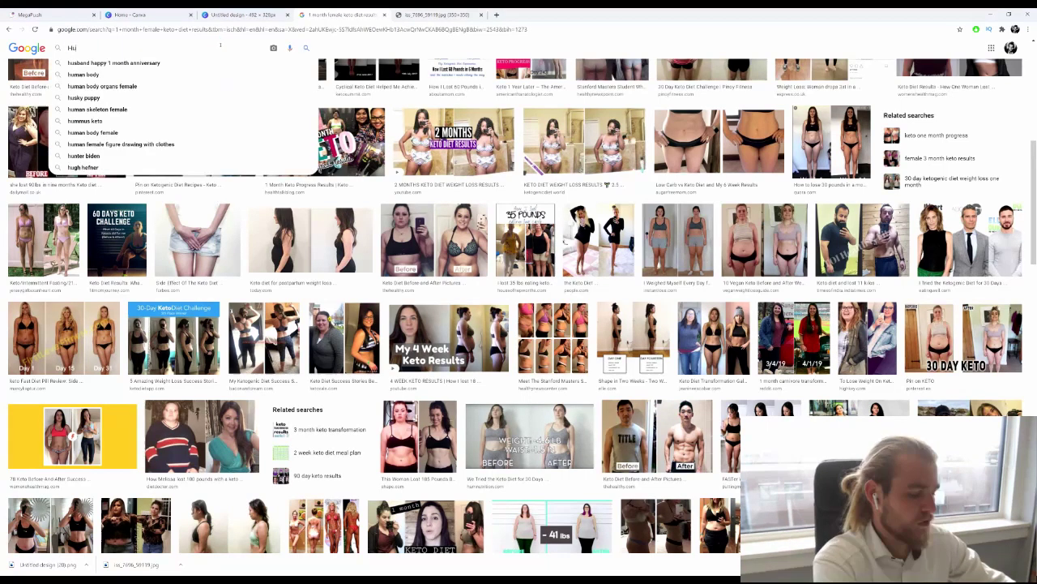
pyautogui.write('ge weig')
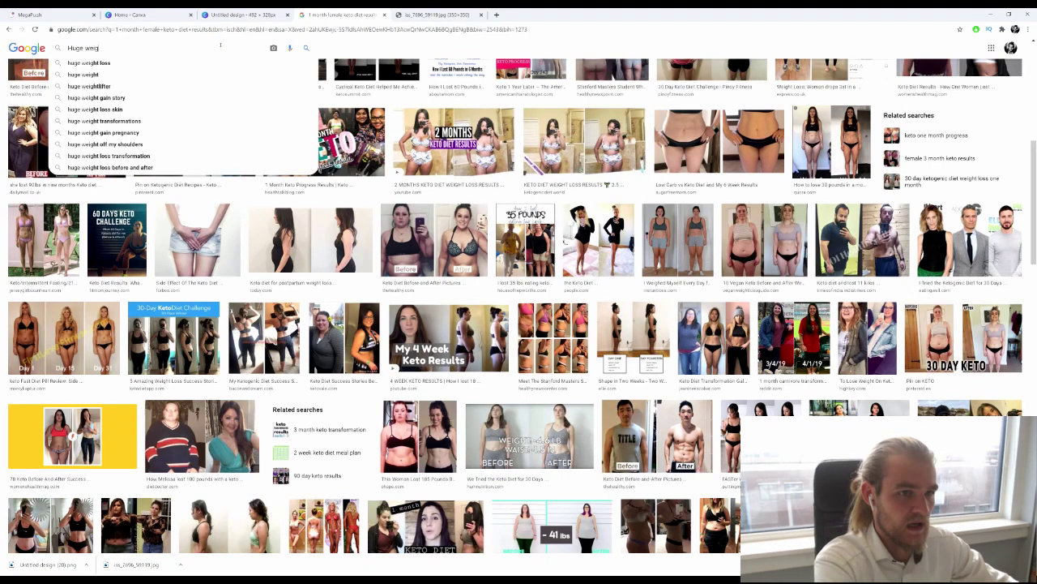
pyautogui.write('ht loss befor')
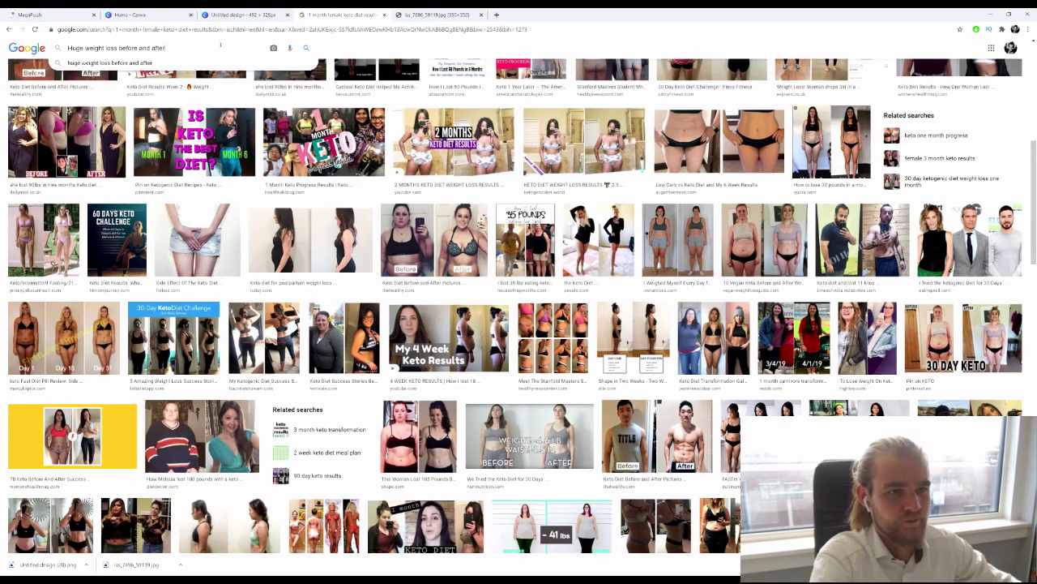
pyautogui.write('e and after')
pyautogui.press('Return')
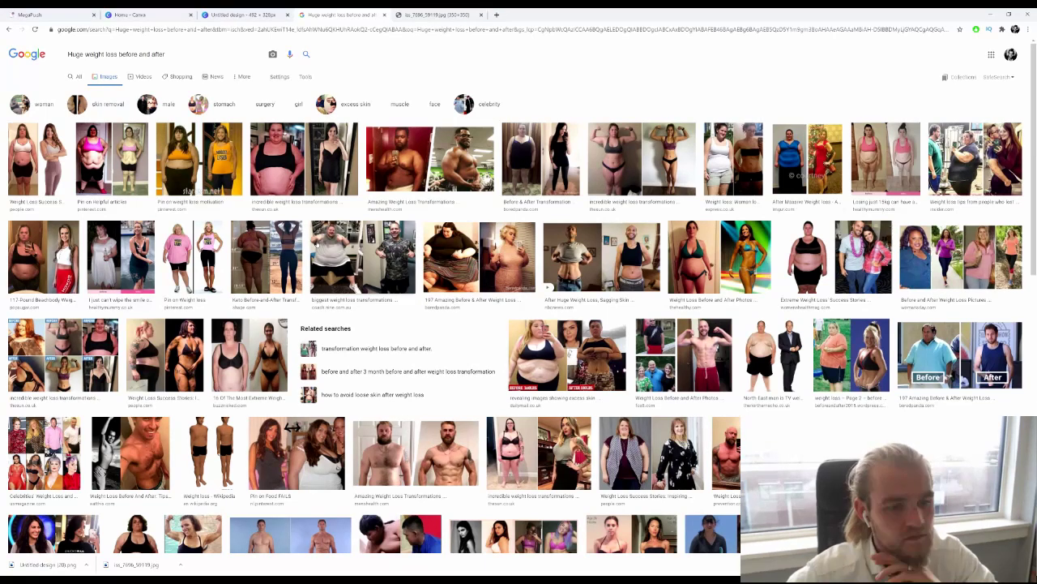
# Step: Narrow the image search to "Huge weight loss before and after female"
pyautogui.click(227, 60)
pyautogui.write('female')
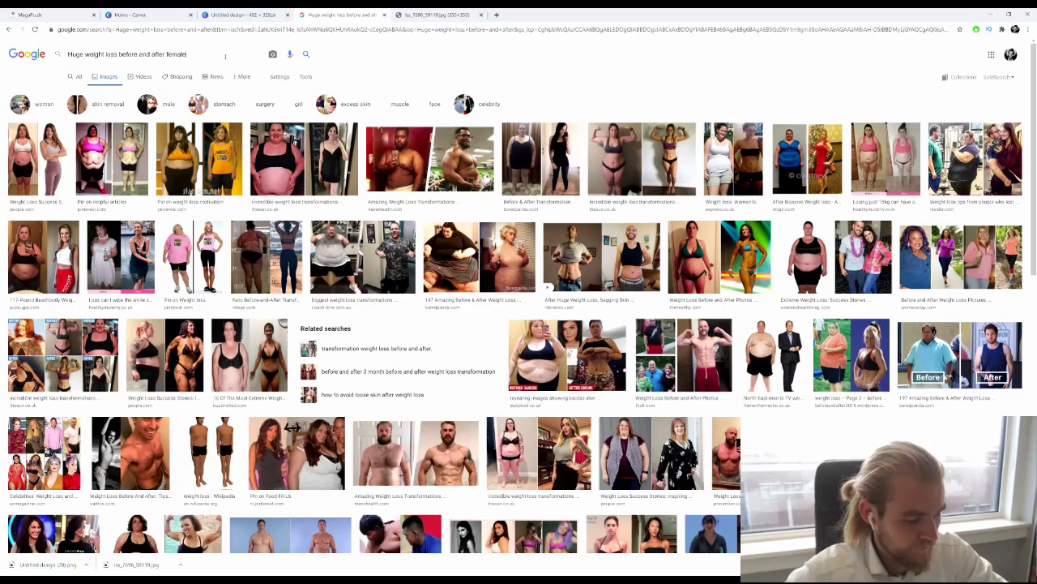
pyautogui.press('Return')
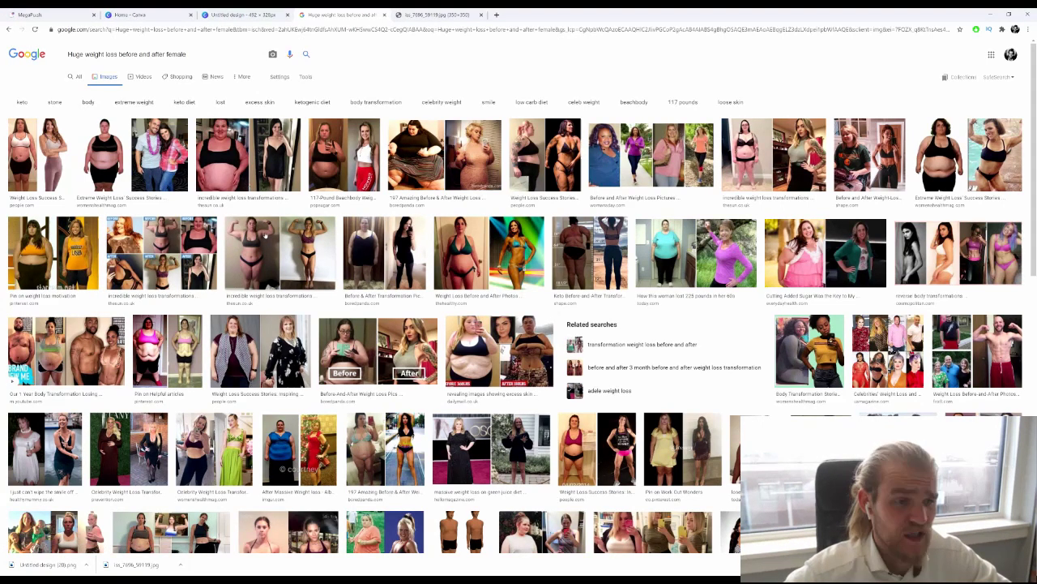
# Step: Open The Sun's arm-flexing before-and-after image, then the related Daily Record image about a mobile app helping a woman shed 2 stone
pyautogui.click(300, 220)
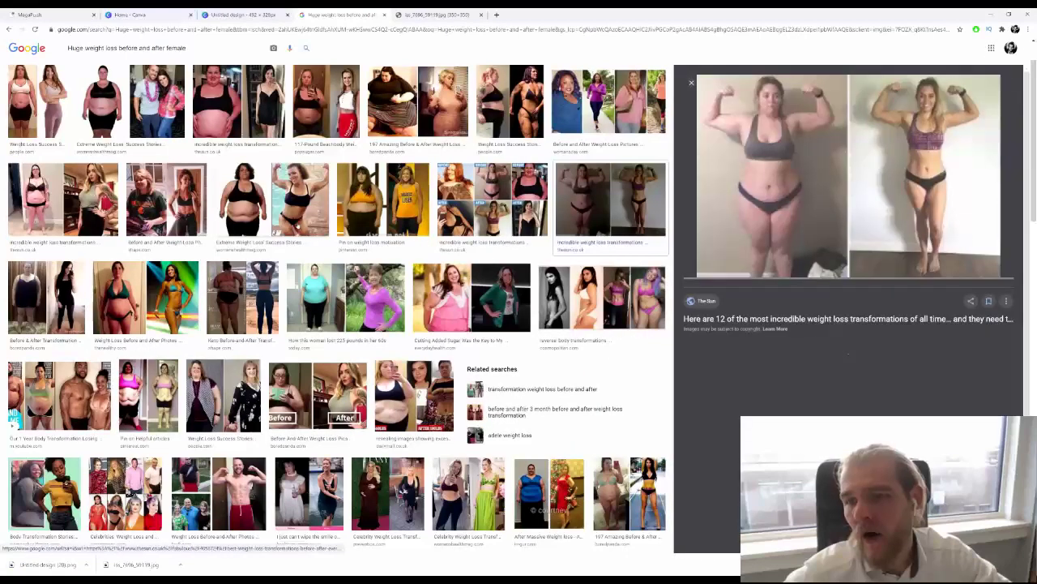
pyautogui.scroll(-3, 300, 221)
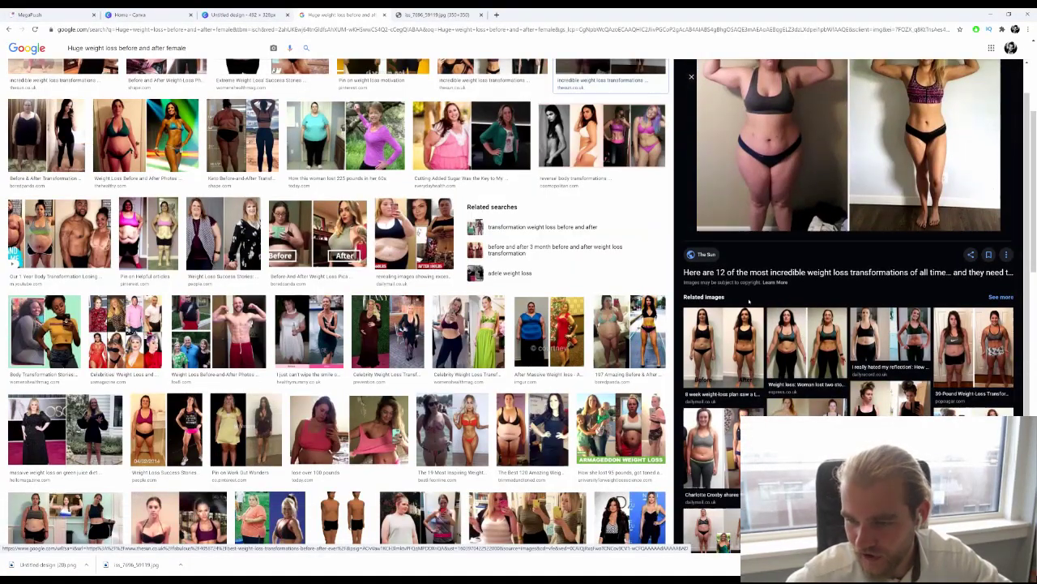
pyautogui.click(890, 336)
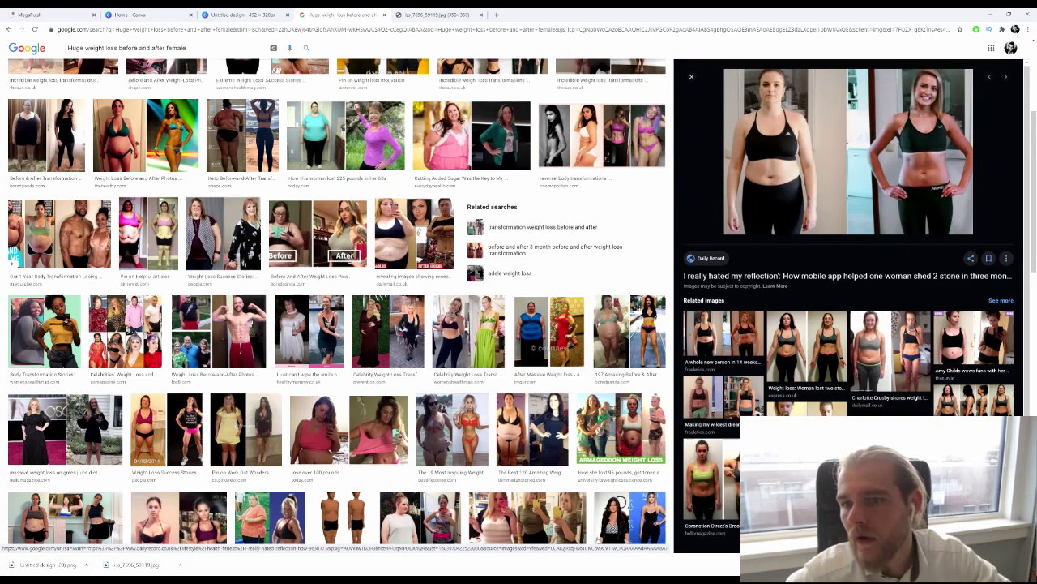
# Step: Save the Daily Record before-and-after image as a JPEG in the Downloads folder
pyautogui.rightClick(824, 151)
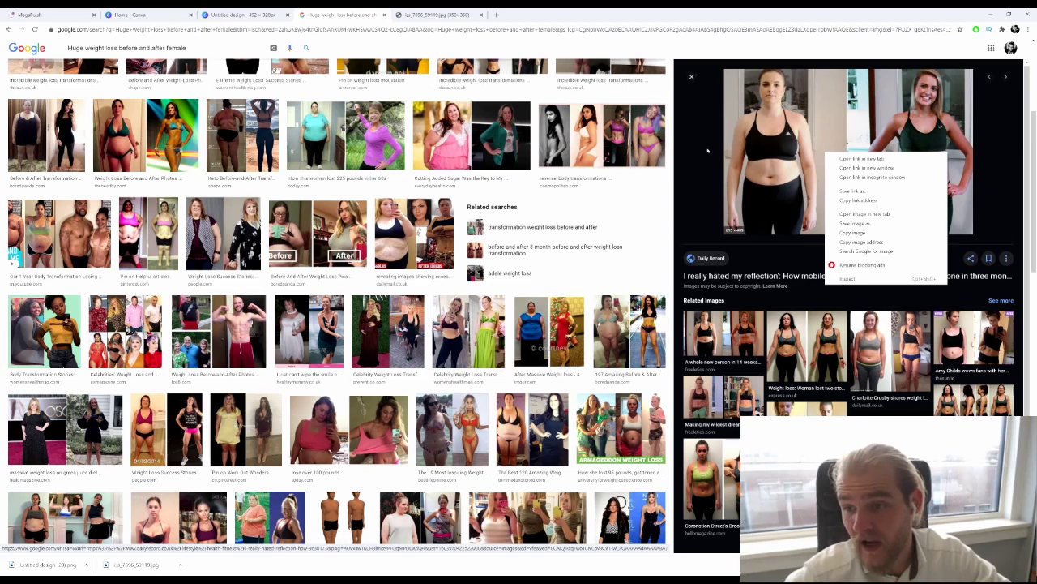
pyautogui.click(708, 150)
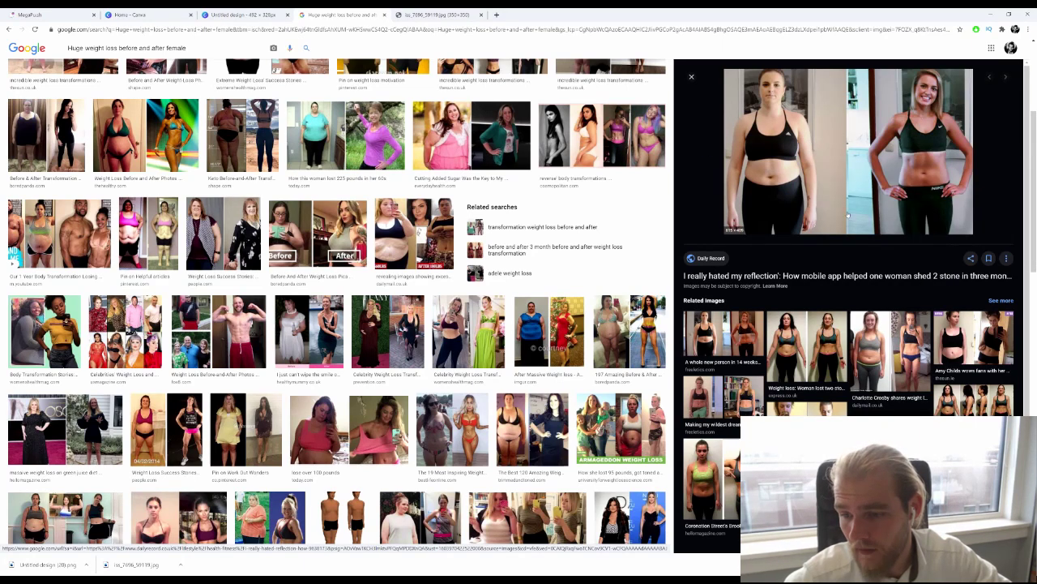
pyautogui.rightClick(885, 97)
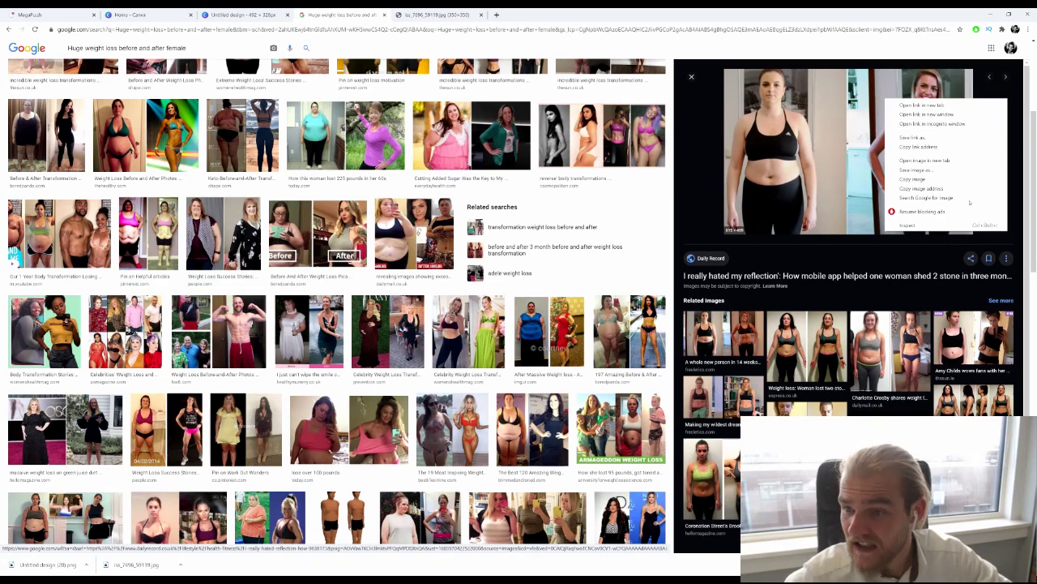
pyautogui.click(912, 179)
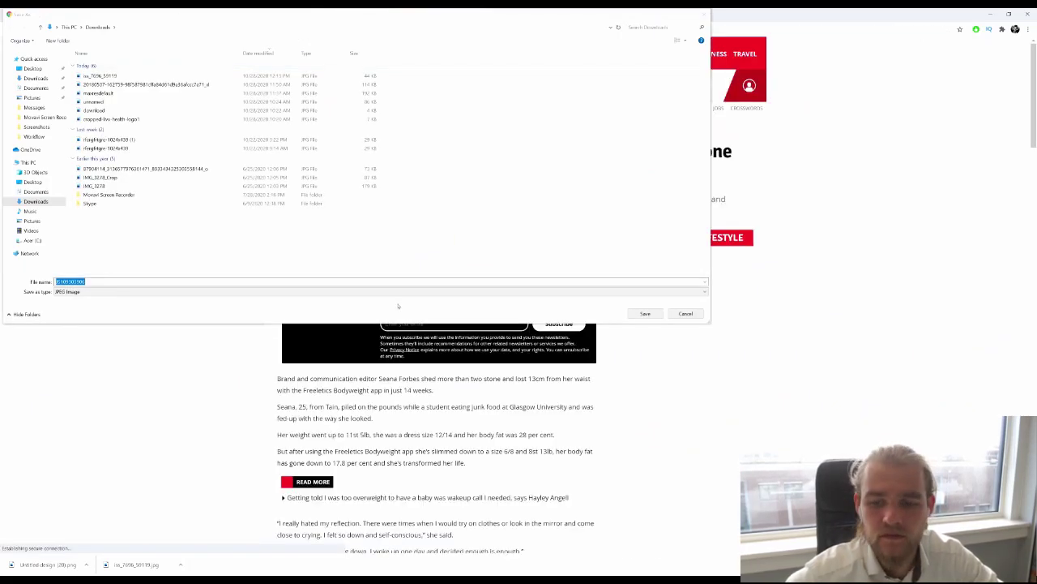
pyautogui.click(645, 312)
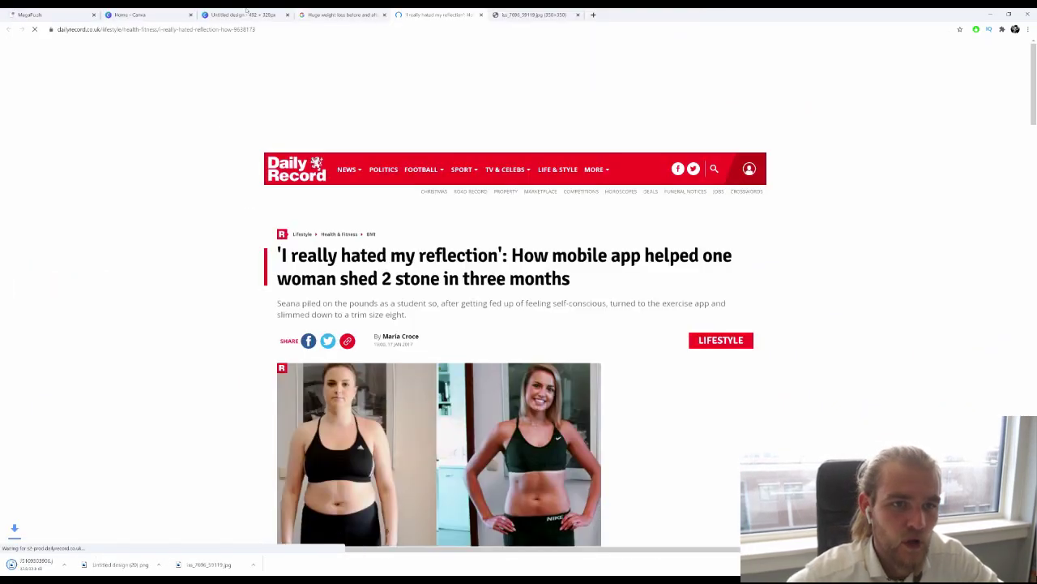
# Step: Switch to the 492 × 328 px Canva design, upload the saved before-and-after image, and fill the blank page with it
pyautogui.click(246, 14)
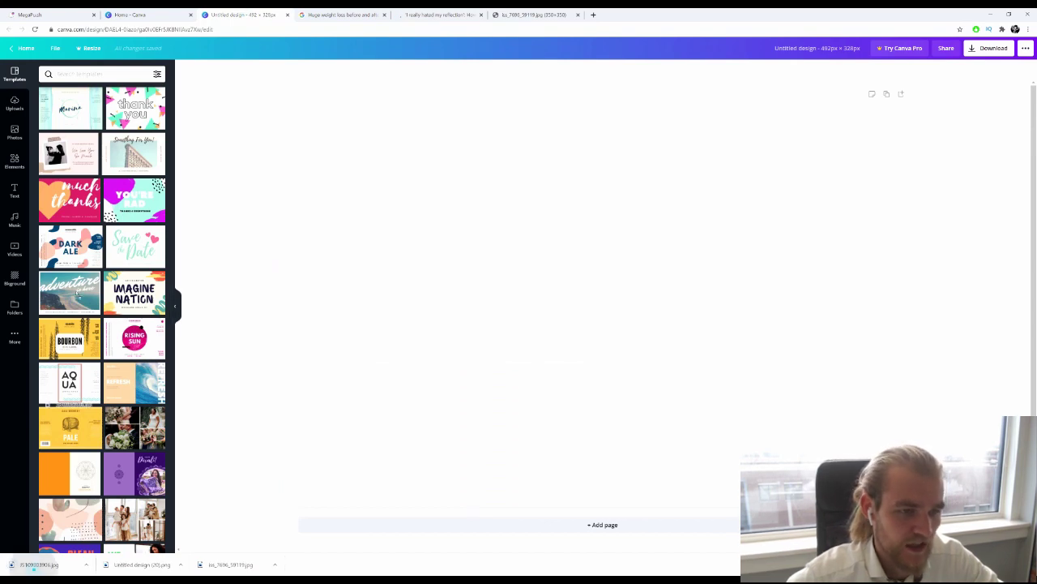
pyautogui.click(14, 103)
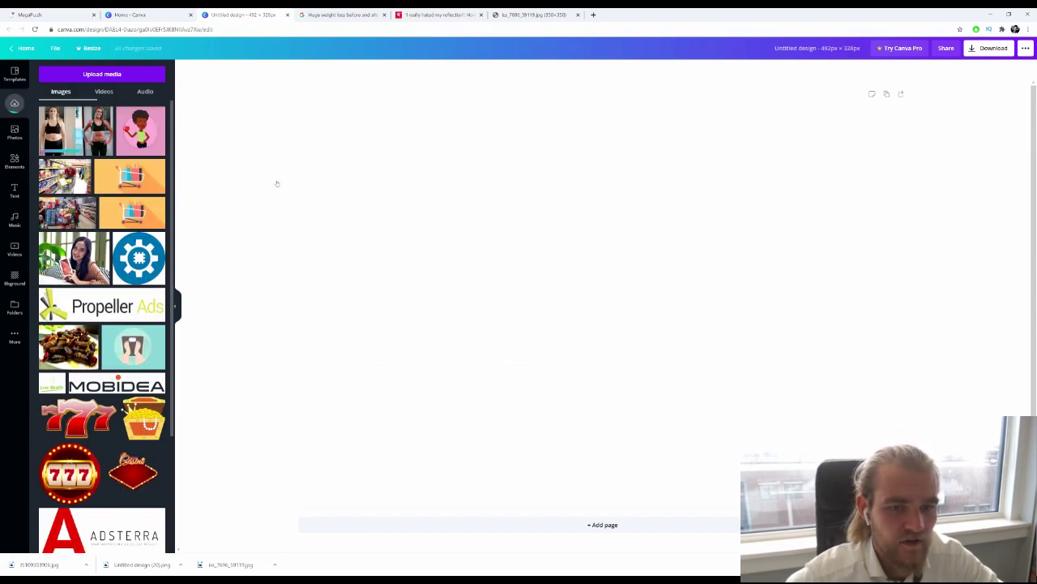
pyautogui.moveTo(76, 130); pyautogui.dragTo(305, 185)
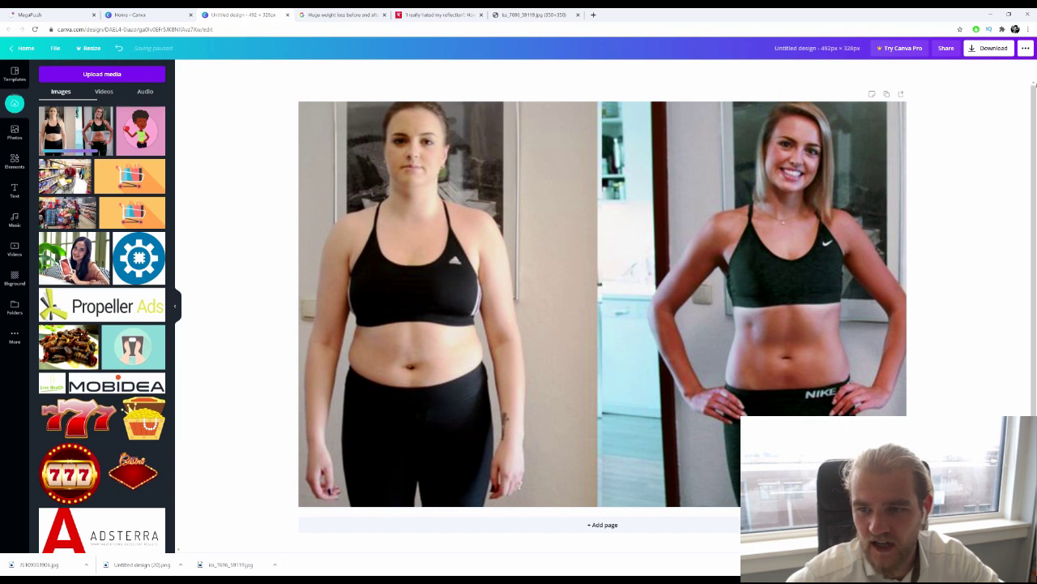
pyautogui.click(978, 47)
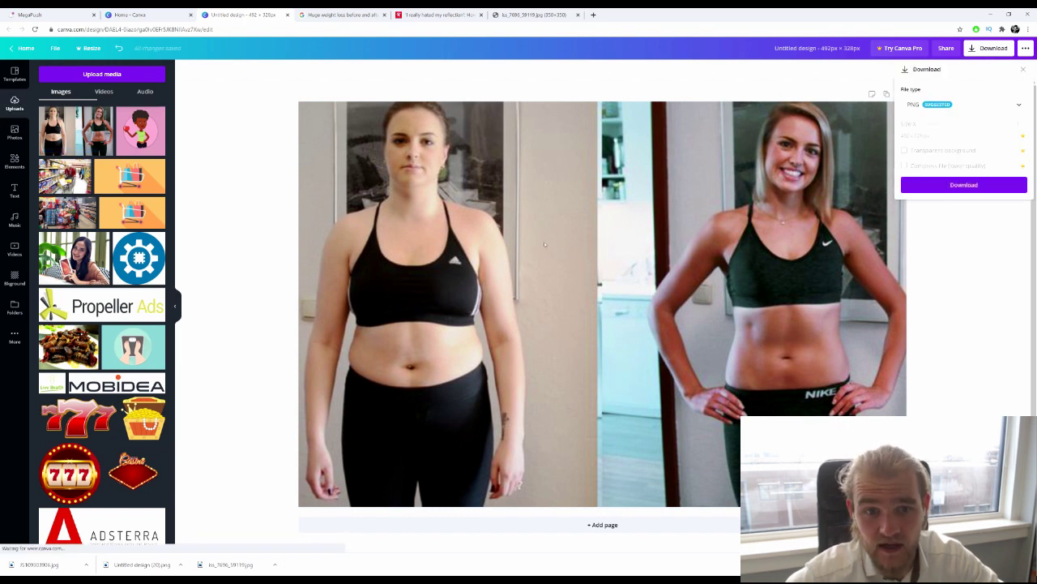
pyautogui.click(202, 114)
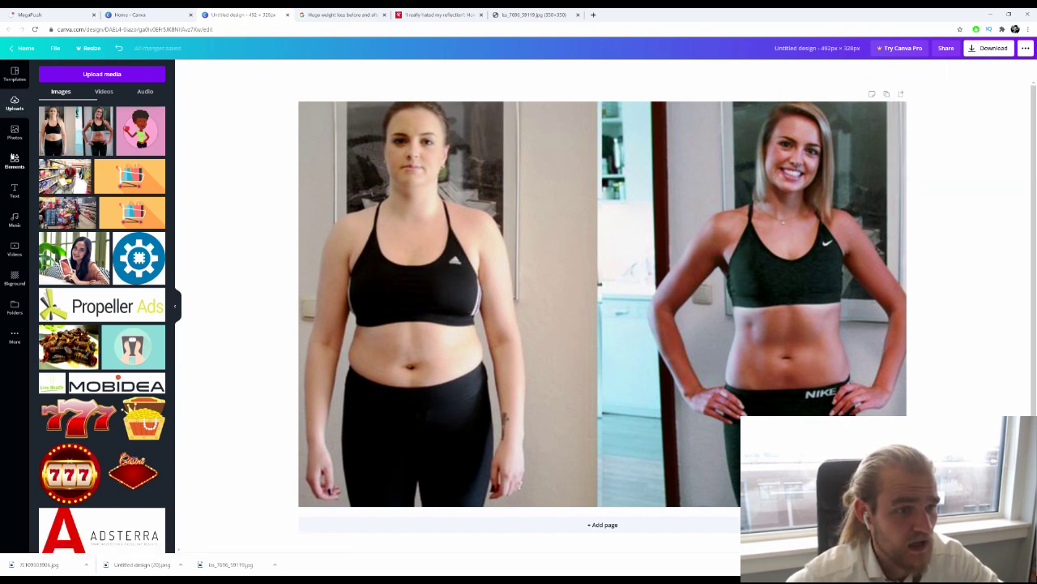
# Step: Add the recently used curved arrow between the two women's heads, pointing to the after photo, and color it red
pyautogui.click(13, 156)
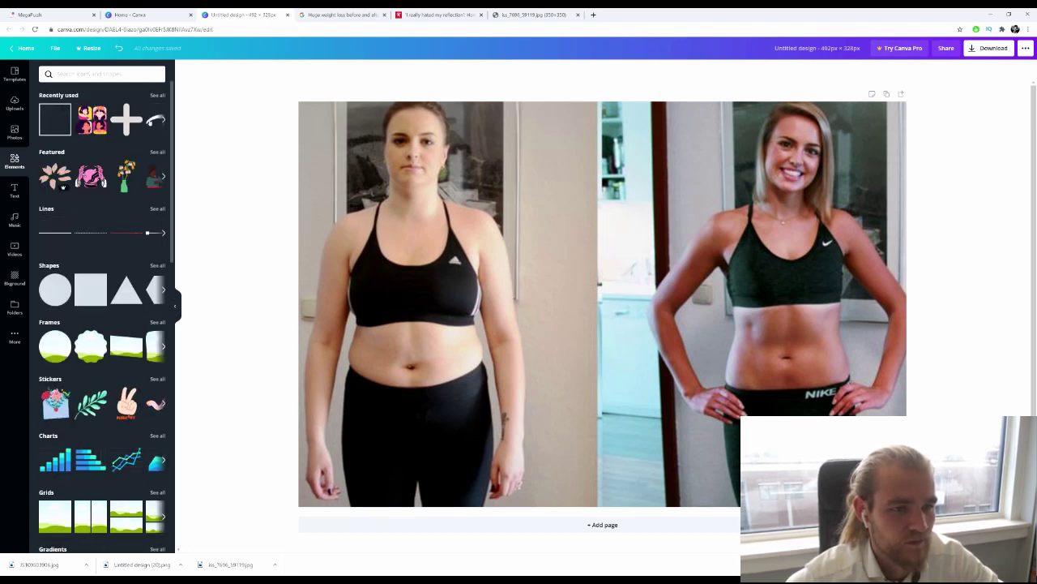
pyautogui.click(486, 126)
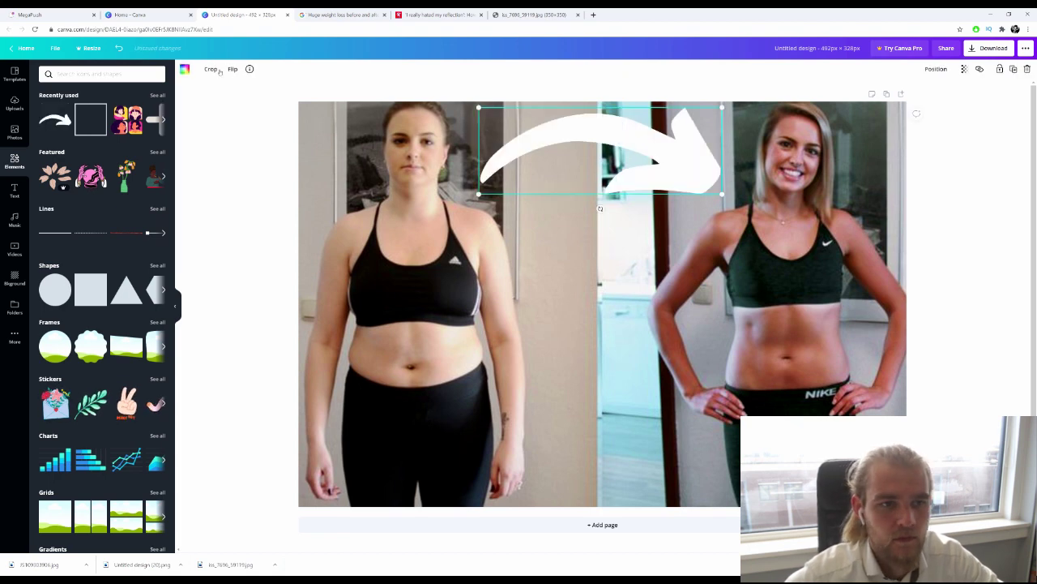
pyautogui.click(185, 68)
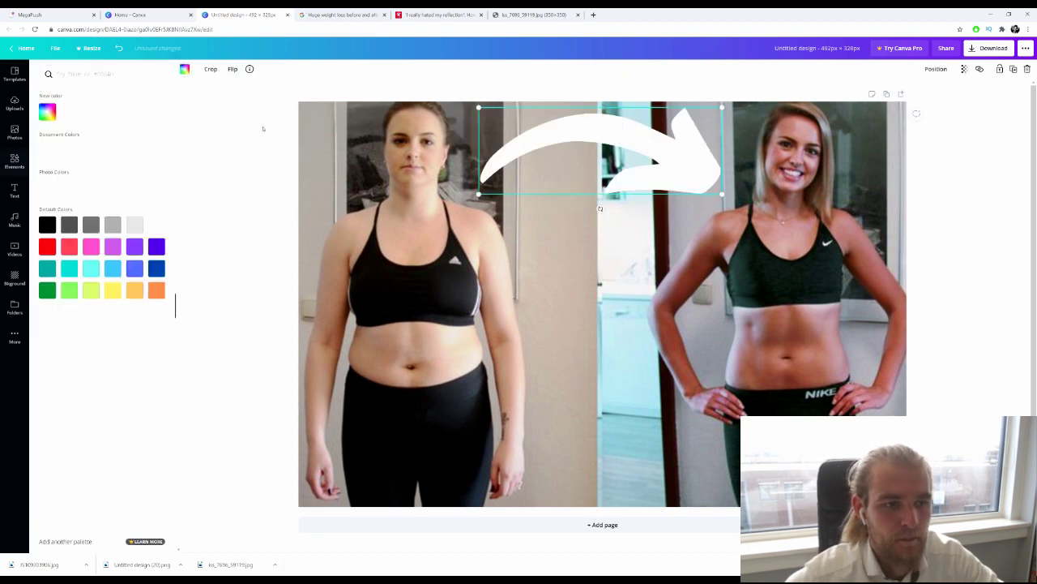
pyautogui.click(47, 247)
pyautogui.click(240, 186)
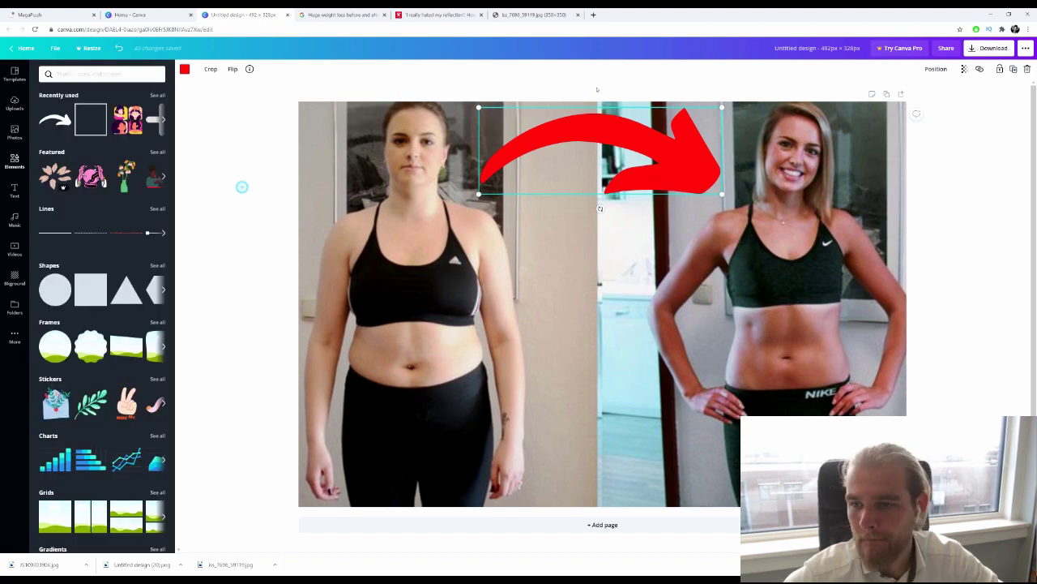
# Step: Download the design as a PNG, then switch to MegaPu.sh and add it as the campaign's 492x328 image with border width 0
pyautogui.click(990, 48)
pyautogui.click(970, 189)
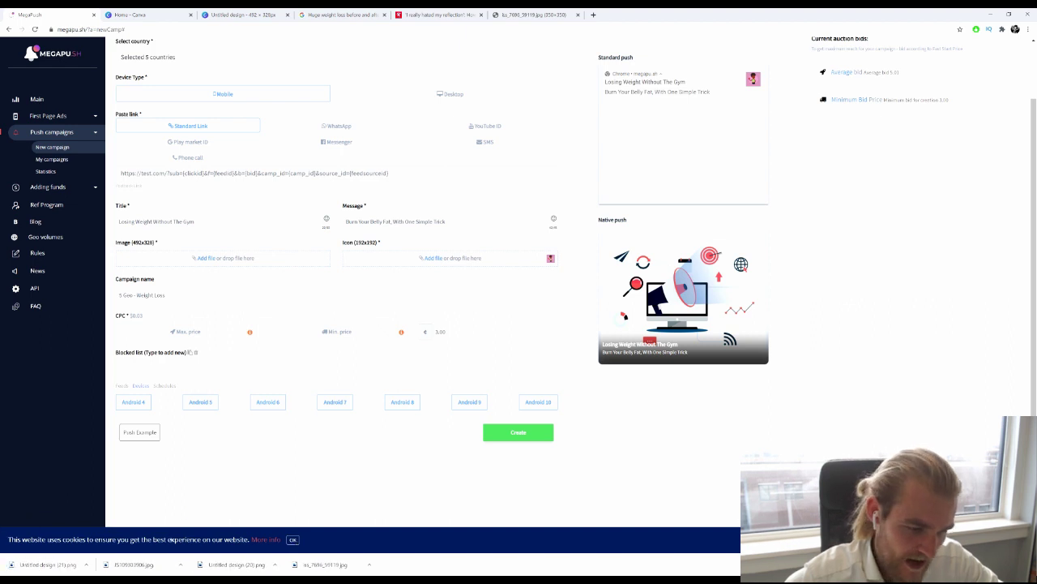
pyautogui.click(292, 539)
pyautogui.moveTo(12, 564); pyautogui.dragTo(194, 259)
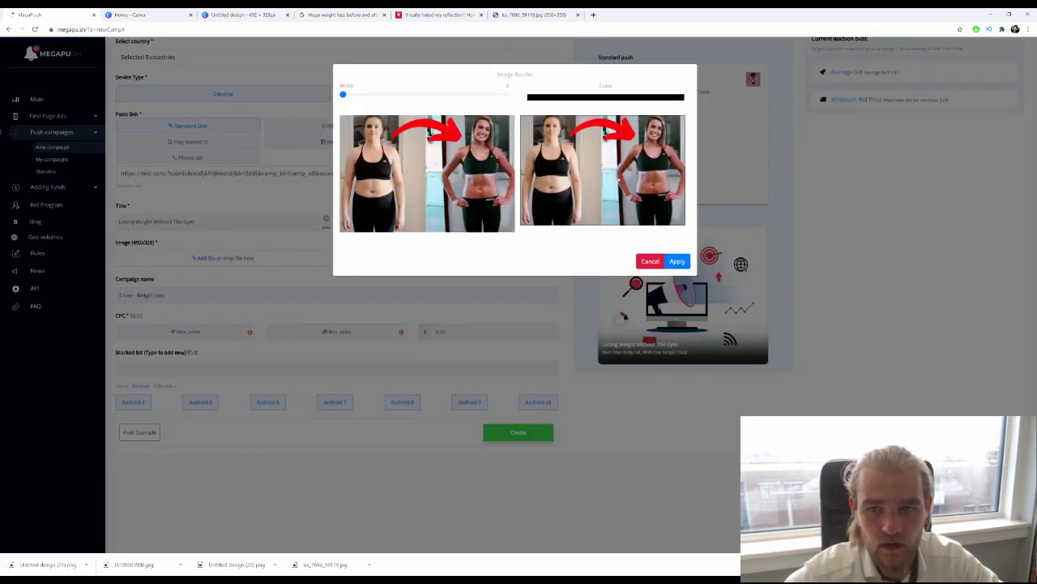
pyautogui.click(677, 262)
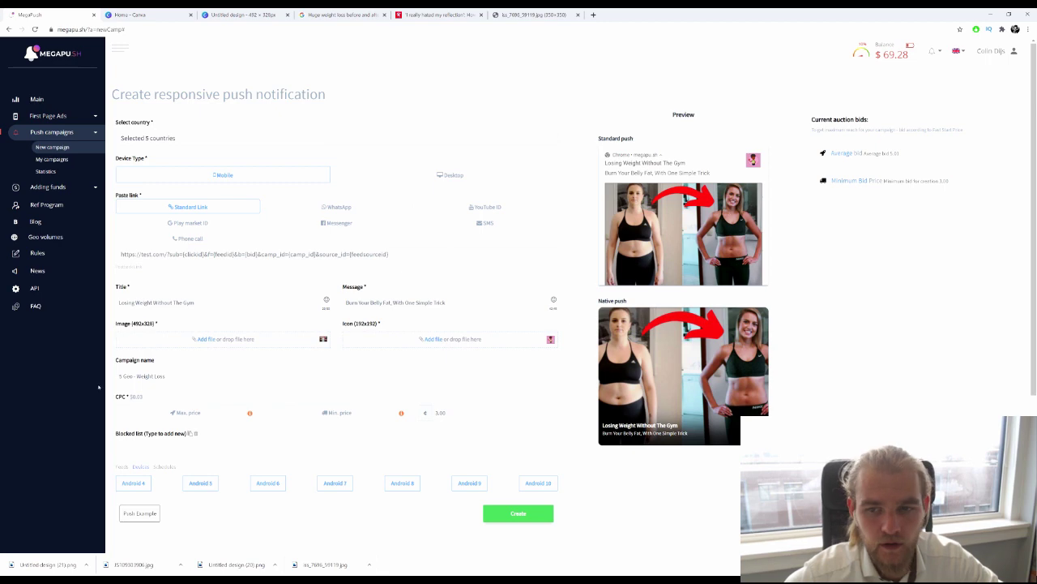
# Step: Review the campaign form and deselect Android 4 in the device targeting
pyautogui.scroll(-3, 393, 428)
pyautogui.scroll(2, 616, 324)
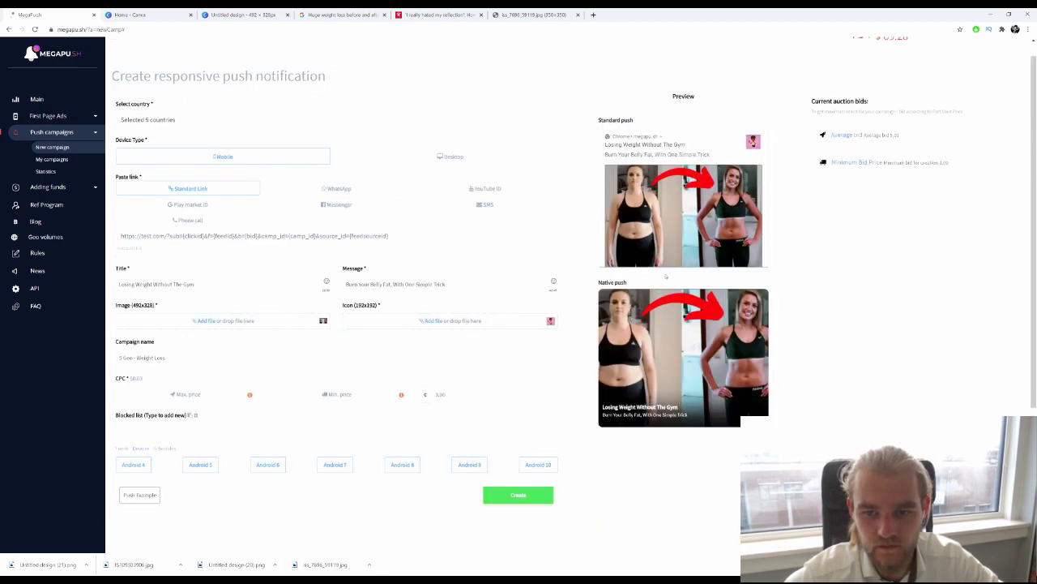
pyautogui.scroll(-1, 666, 276)
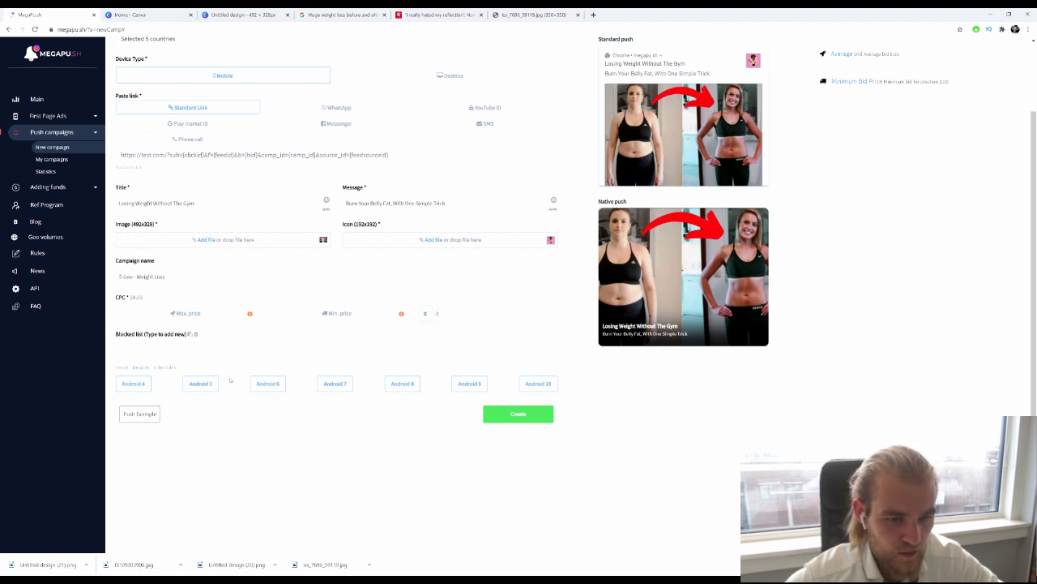
pyautogui.scroll(-1, 194, 335)
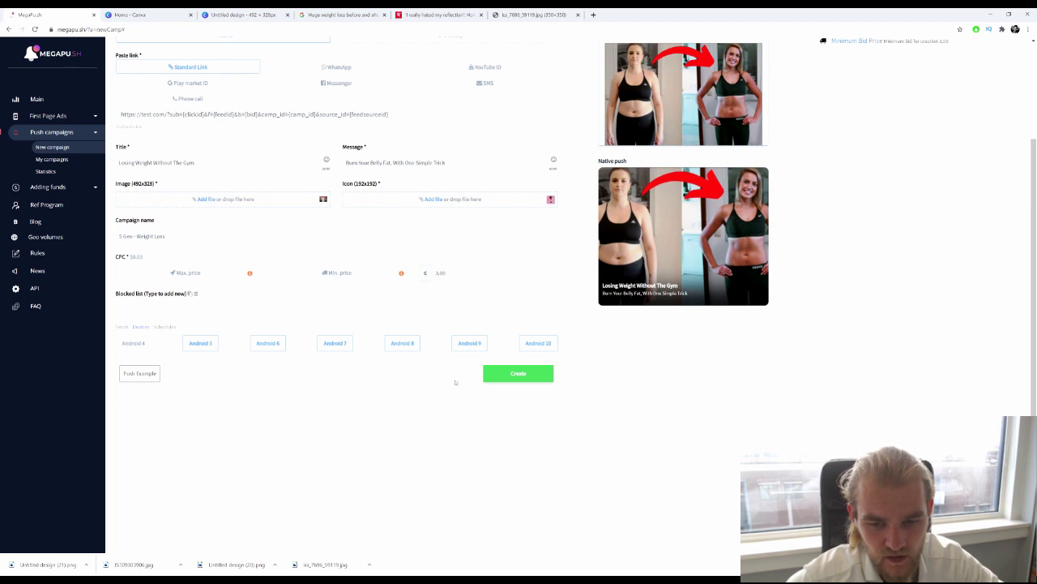
# Step: Request a push example of the campaign and allow MegaPu.sh to show notifications
pyautogui.click(139, 373)
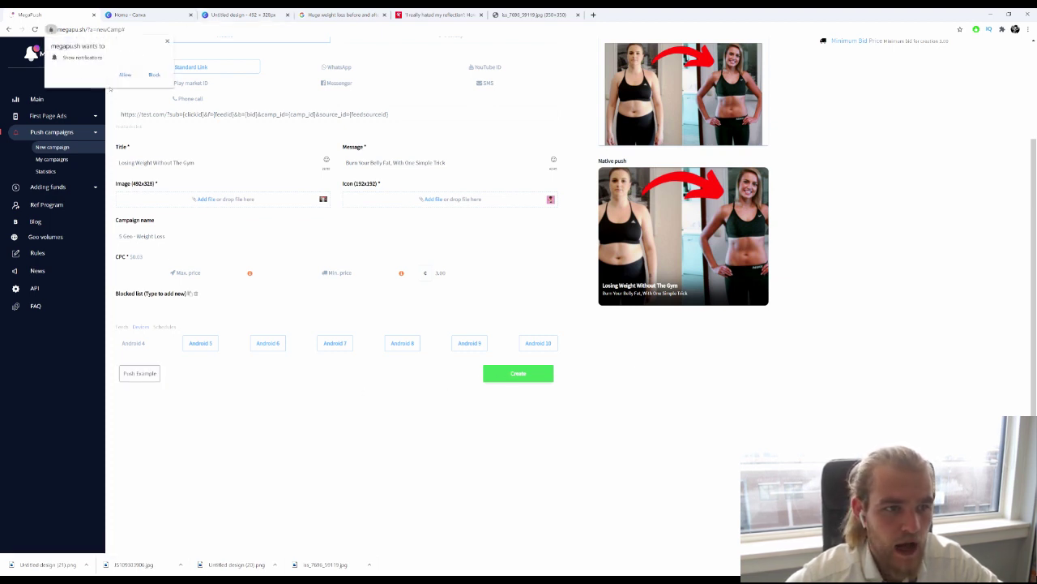
pyautogui.click(124, 75)
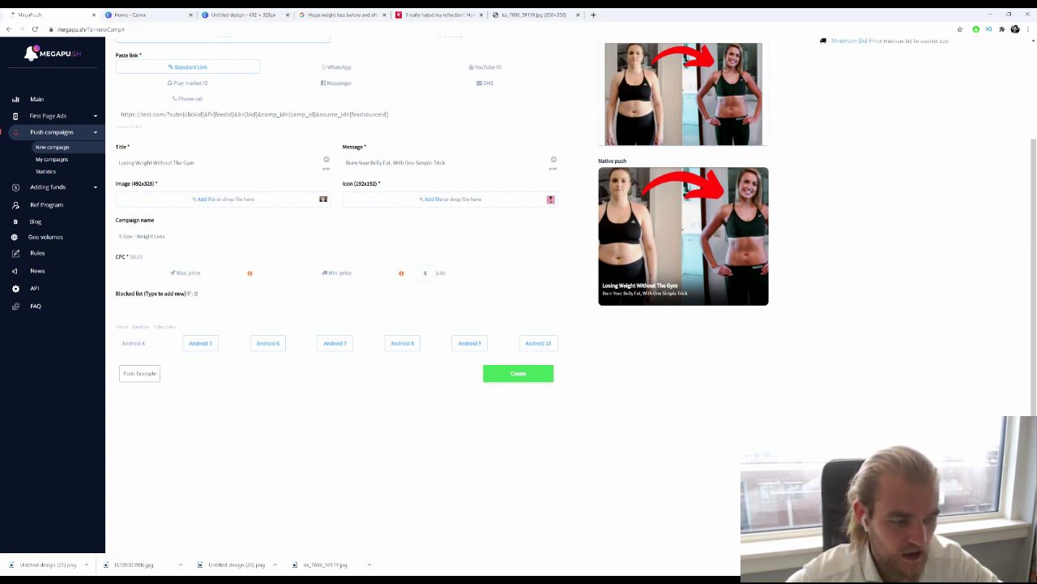
pyautogui.scroll(3, 688, 167)
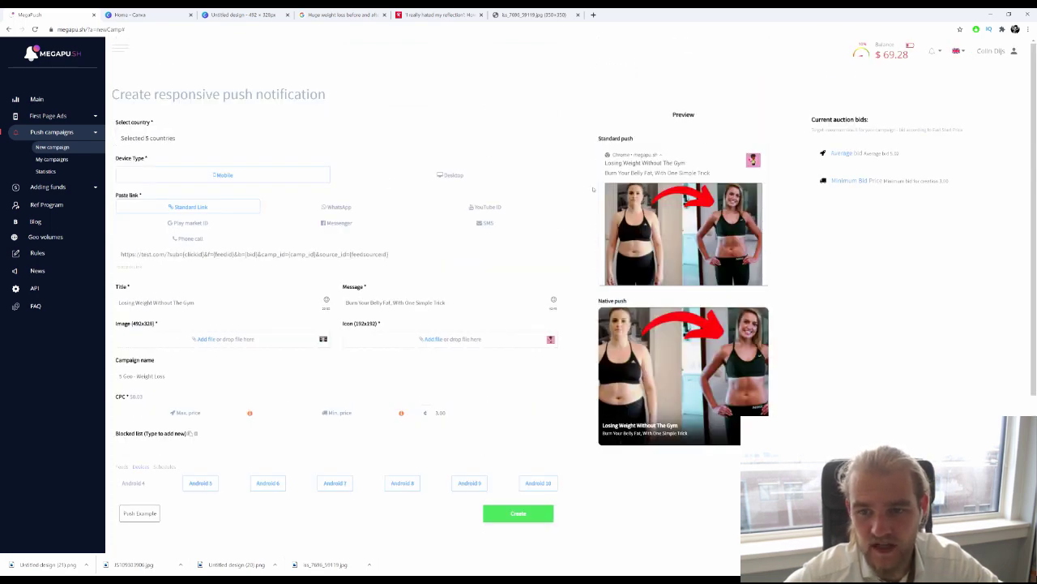